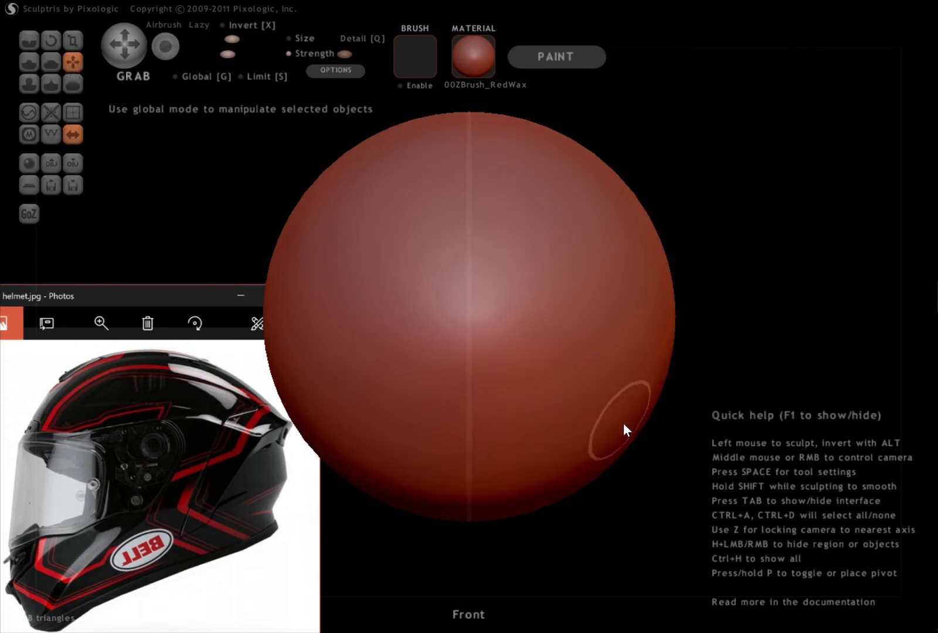
# In the Right view, flatten the sphere's underside with an enlarged Grab brush and raise the rear part of the bottom edge.
pyautogui.moveTo(638, 443); pyautogui.dragTo(513, 447)
pyautogui.press('z')
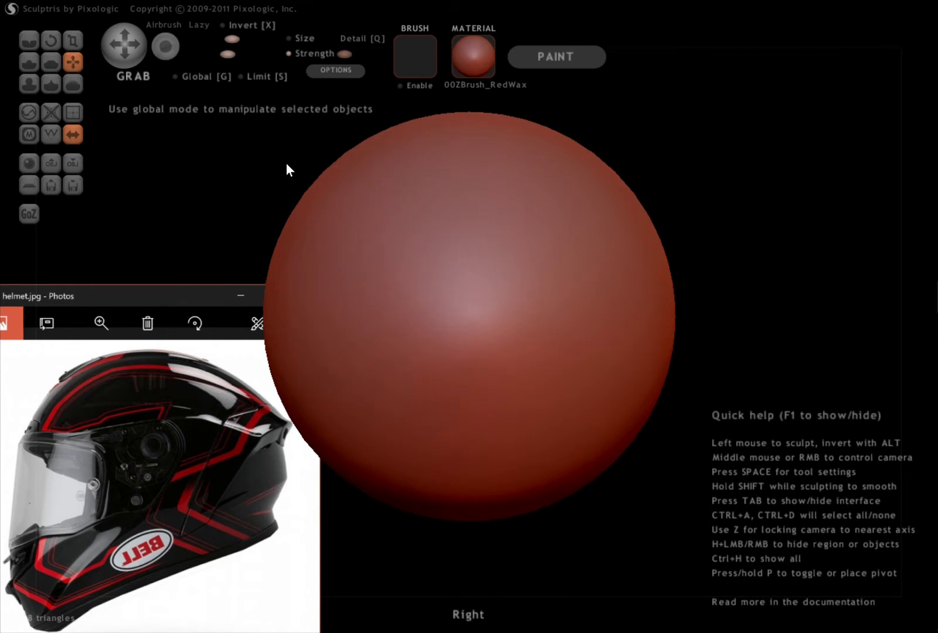
pyautogui.scroll(-4, 449, 234)
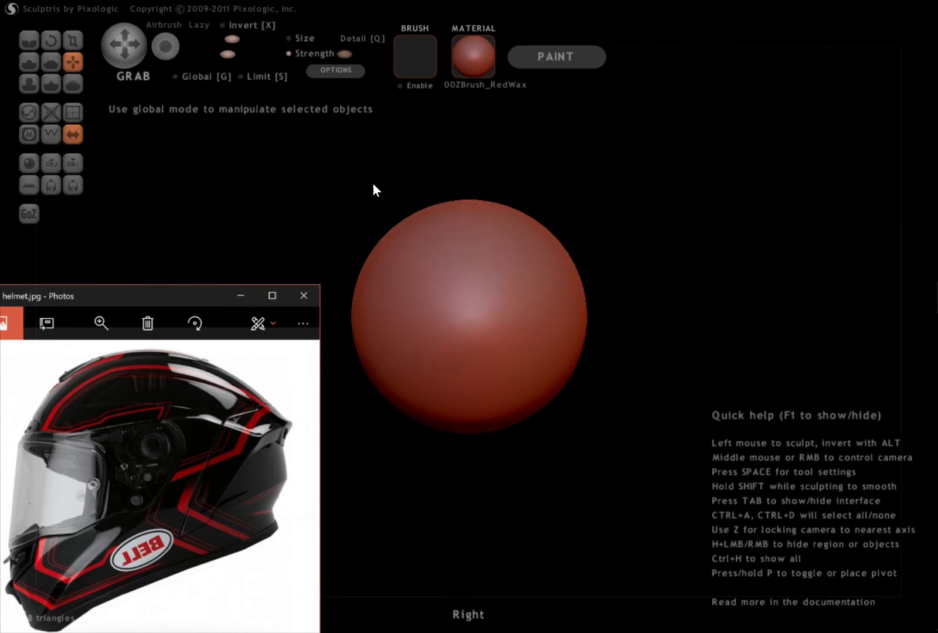
pyautogui.scroll(2, 461, 243)
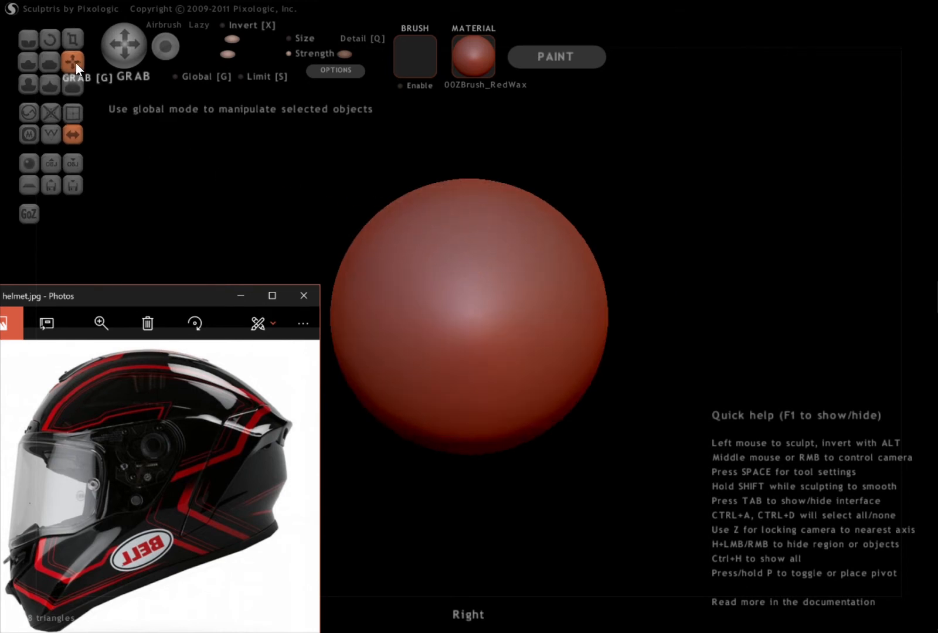
pyautogui.moveTo(232, 40); pyautogui.dragTo(248, 40)
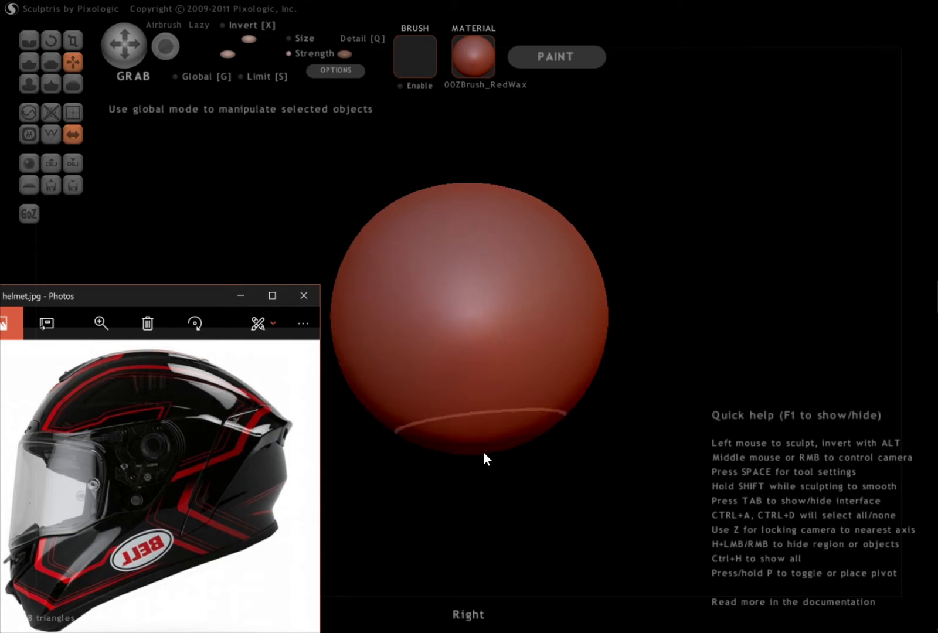
pyautogui.moveTo(480, 442); pyautogui.dragTo(465, 428)
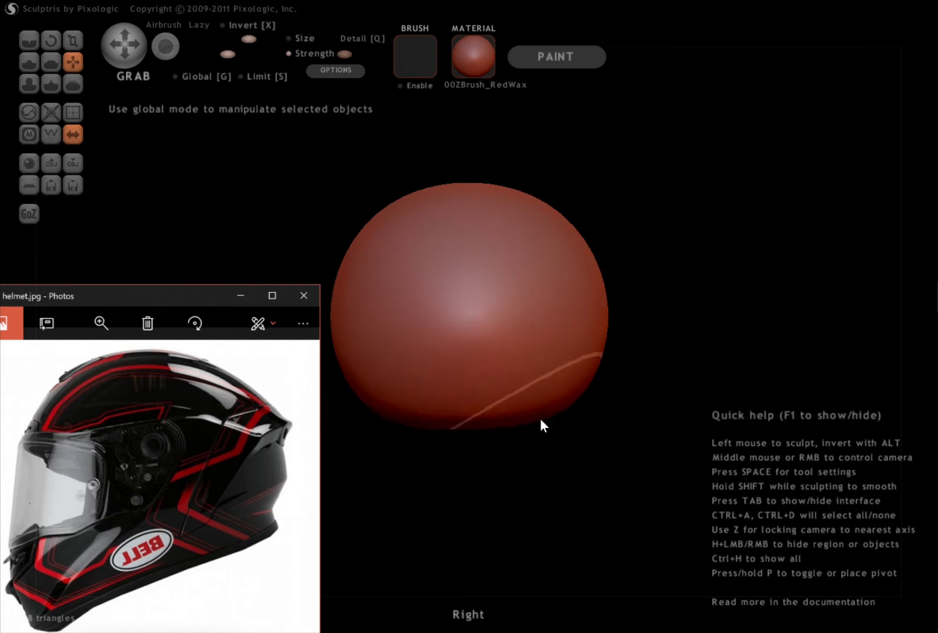
pyautogui.moveTo(541, 417); pyautogui.dragTo(547, 397)
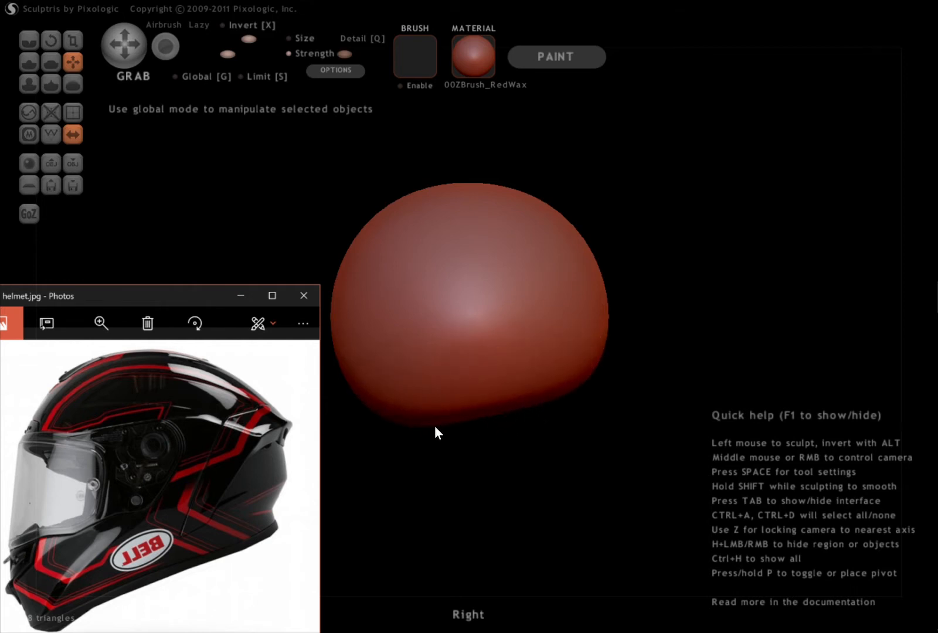
# Pull the lower front outward for the chin area and extend the upper back of the helmet shape with the Grab brush.
pyautogui.moveTo(460, 412)
pyautogui.mouseDown(button='middle')
pyautogui.moveTo(482, 350)
pyautogui.moveTo(485, 300)
pyautogui.mouseUp(button='middle')
pyautogui.moveTo(487, 364)
pyautogui.mouseDown(button='middle')
pyautogui.moveTo(473, 479)
pyautogui.moveTo(682, 452)
pyautogui.moveTo(469, 479)
pyautogui.mouseUp(button='middle')
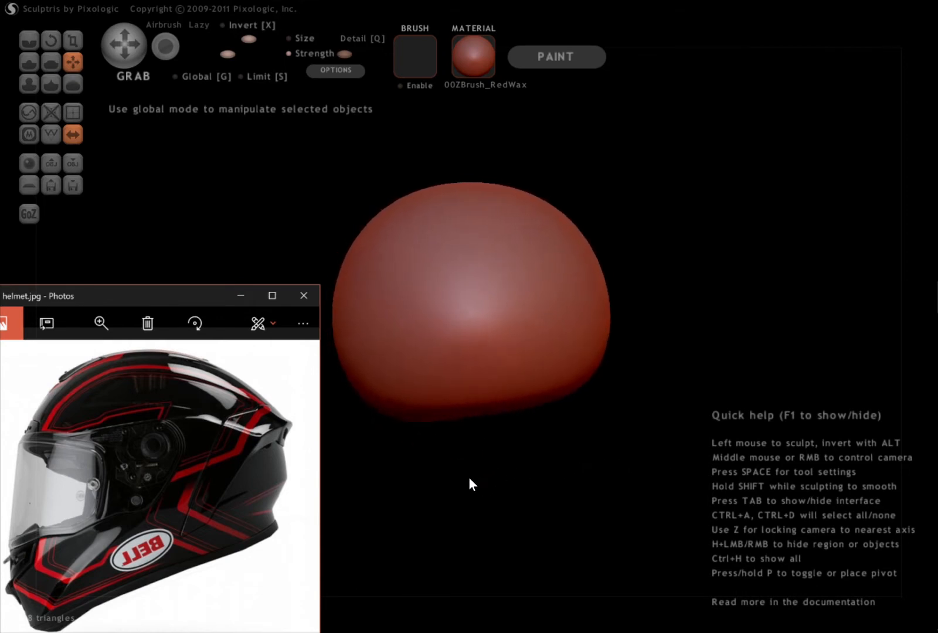
pyautogui.moveTo(363, 389); pyautogui.dragTo(336, 409)
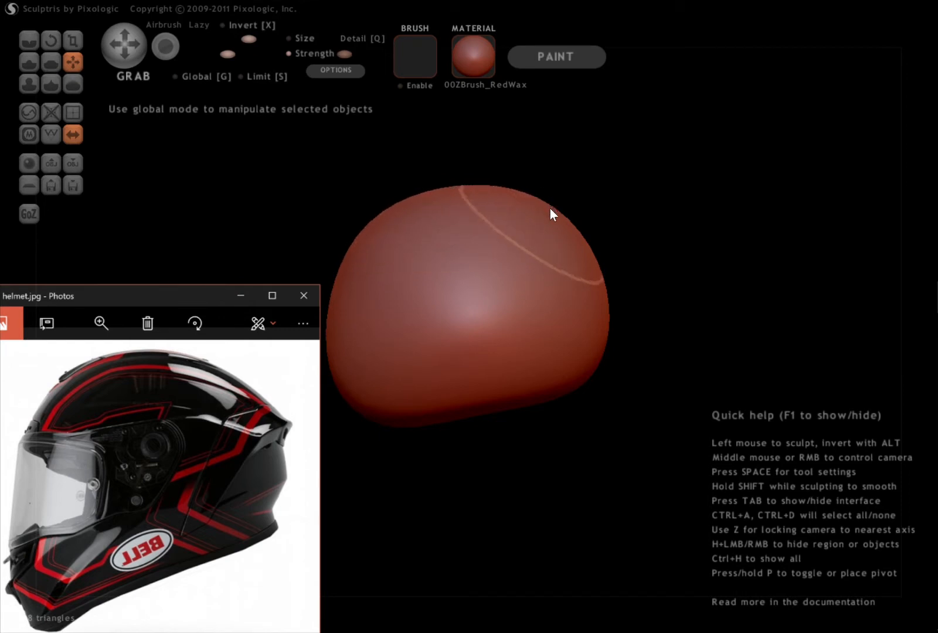
pyautogui.scroll(3, 608, 278)
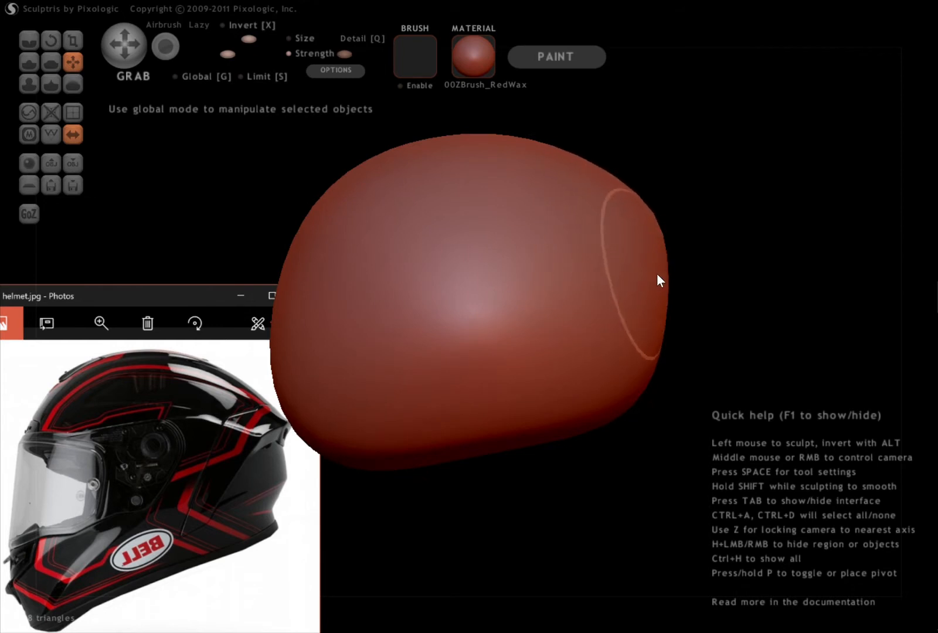
# Reduce the Grab brush size and shape a hollow in the middle of the rear, below the upper back edge.
pyautogui.moveTo(246, 40); pyautogui.dragTo(237, 40)
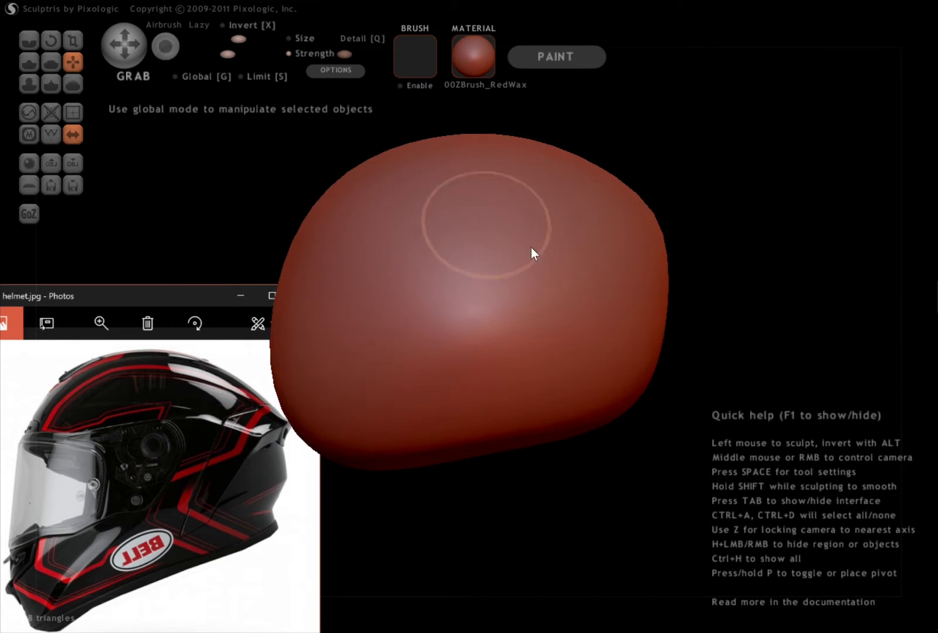
pyautogui.scroll(3, 665, 265)
pyautogui.moveTo(692, 261)
pyautogui.mouseDown()
pyautogui.moveTo(739, 239)
pyautogui.moveTo(714, 259)
pyautogui.mouseUp()
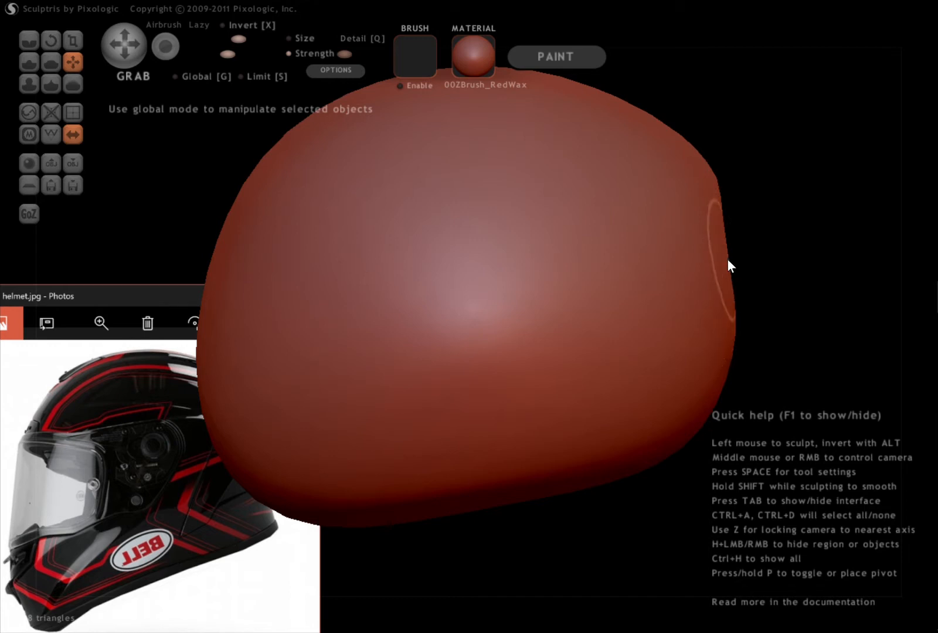
pyautogui.scroll(-4, 733, 305)
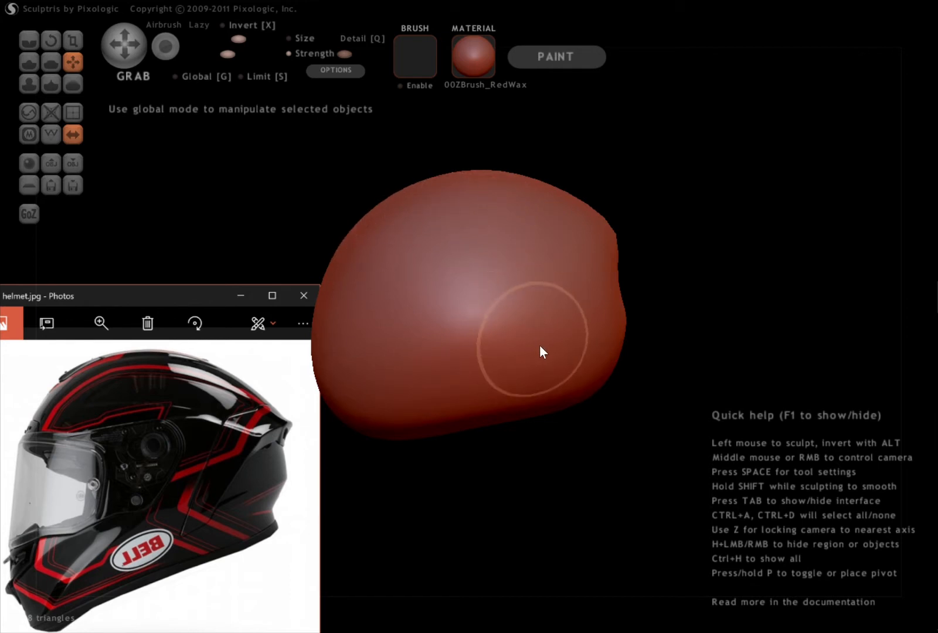
pyautogui.scroll(-3, 450, 434)
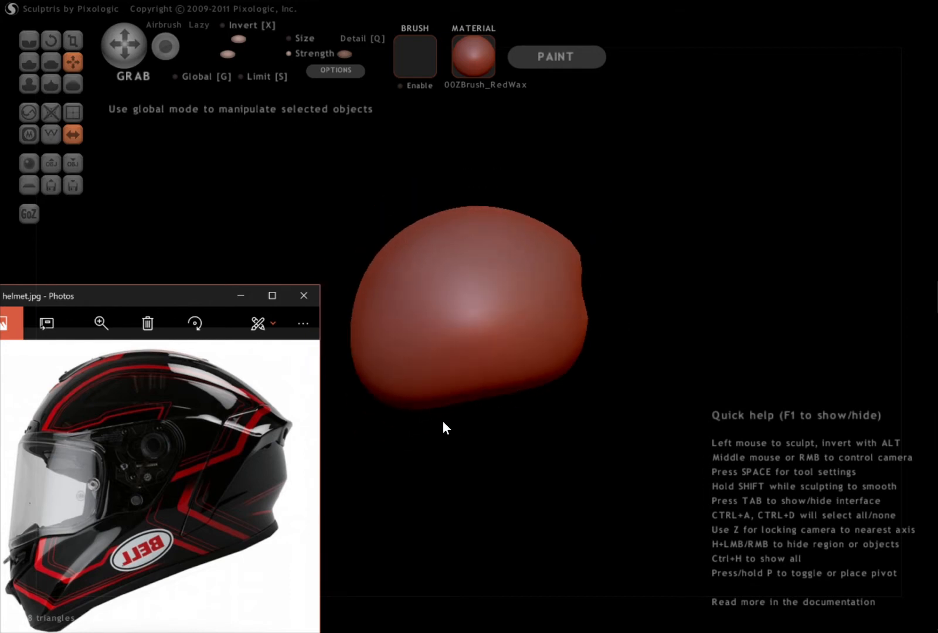
# Refine the curve of the helmet's lower rear profile below the hollow with the Grab brush.
pyautogui.scroll(3, 435, 403)
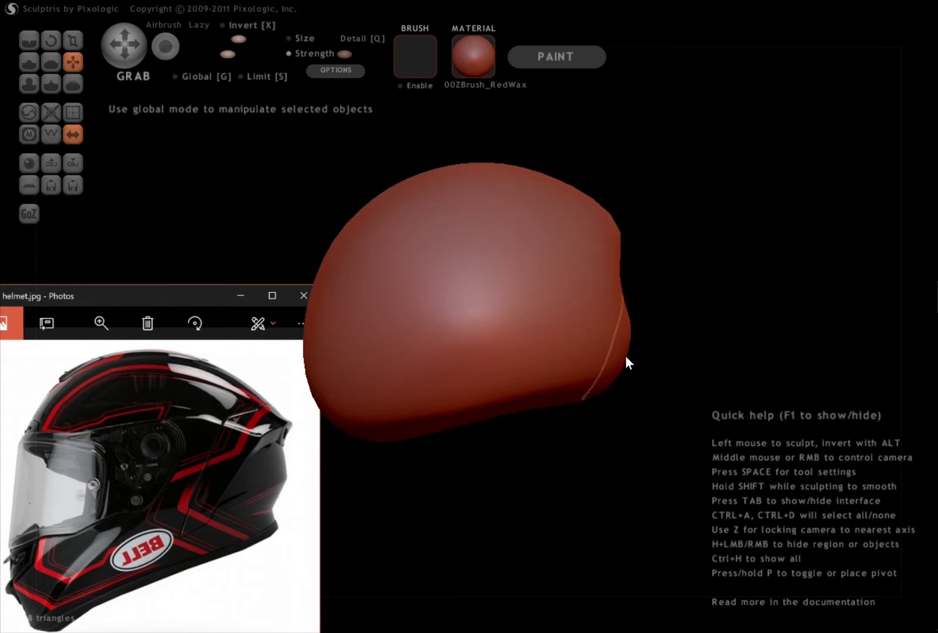
pyautogui.scroll(5, 625, 356)
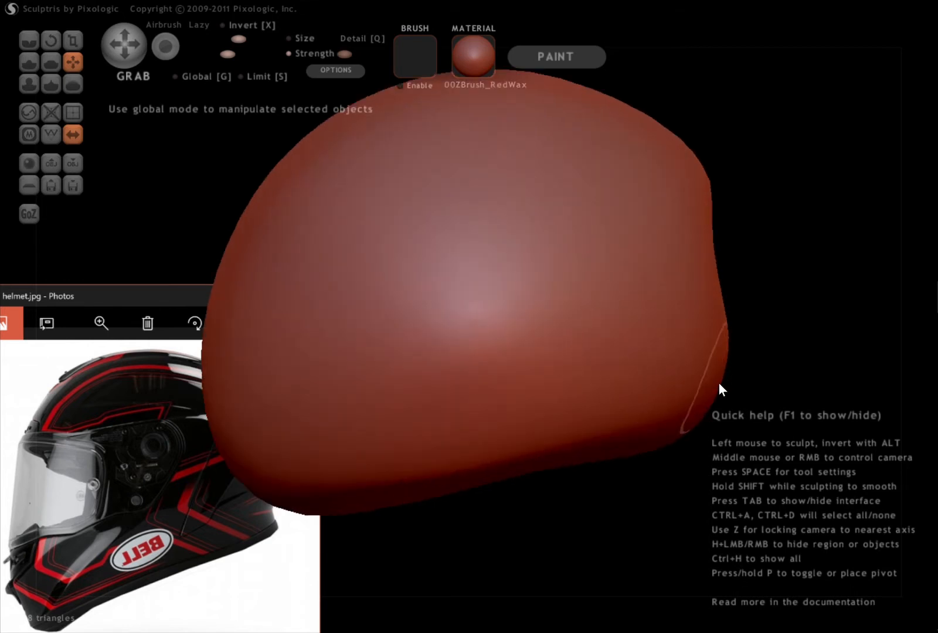
pyautogui.moveTo(706, 375)
pyautogui.mouseDown(button='middle')
pyautogui.moveTo(662, 401)
pyautogui.moveTo(622, 405)
pyautogui.moveTo(731, 377)
pyautogui.mouseUp(button='middle')
pyautogui.scroll(-5, 681, 391)
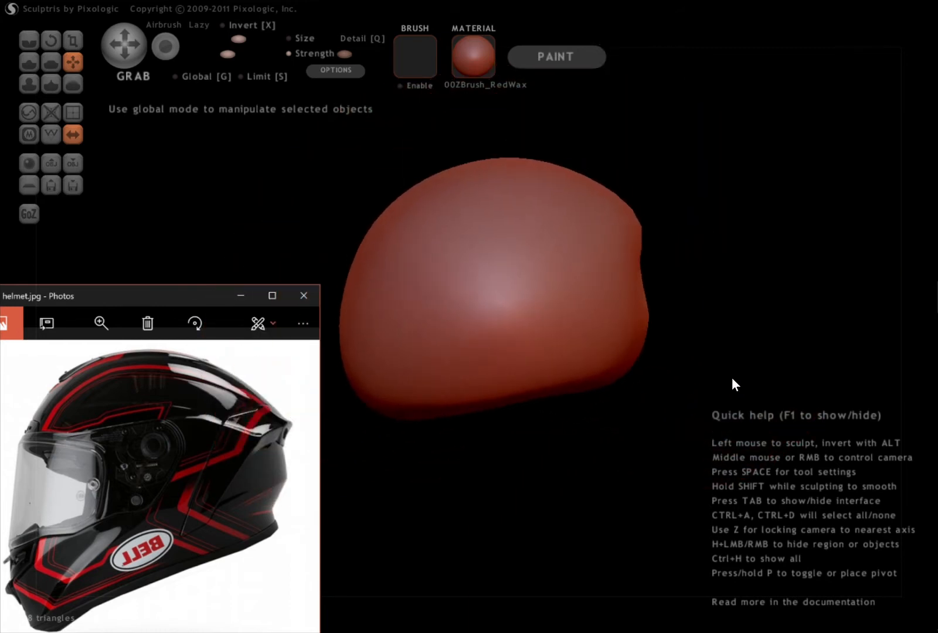
# With a smaller Grab brush, push in the lower rear edge to form a notch beneath the back bulge.
pyautogui.moveTo(245, 38); pyautogui.dragTo(231, 37)
pyautogui.scroll(3, 595, 291)
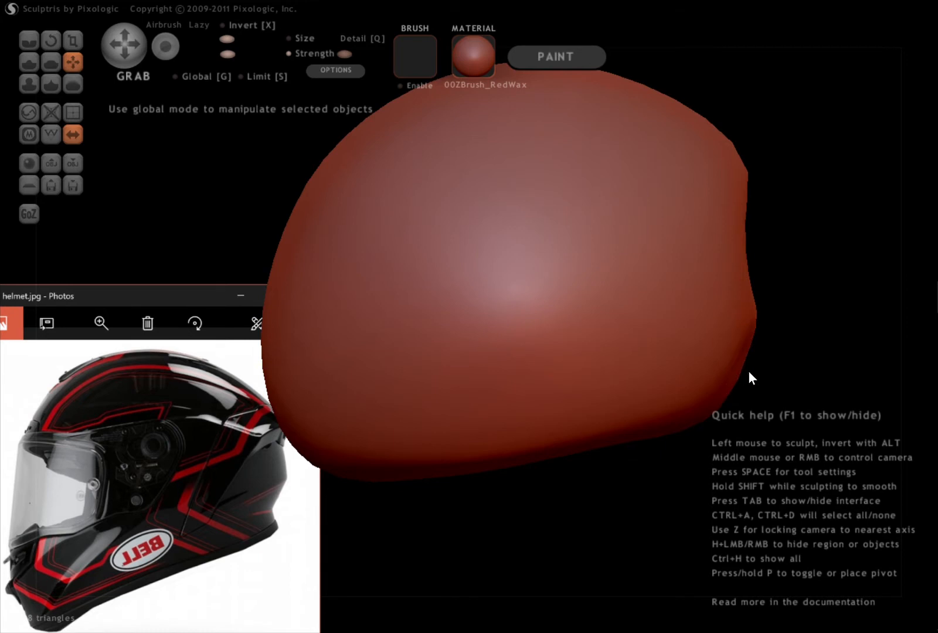
pyautogui.scroll(-2, 748, 371)
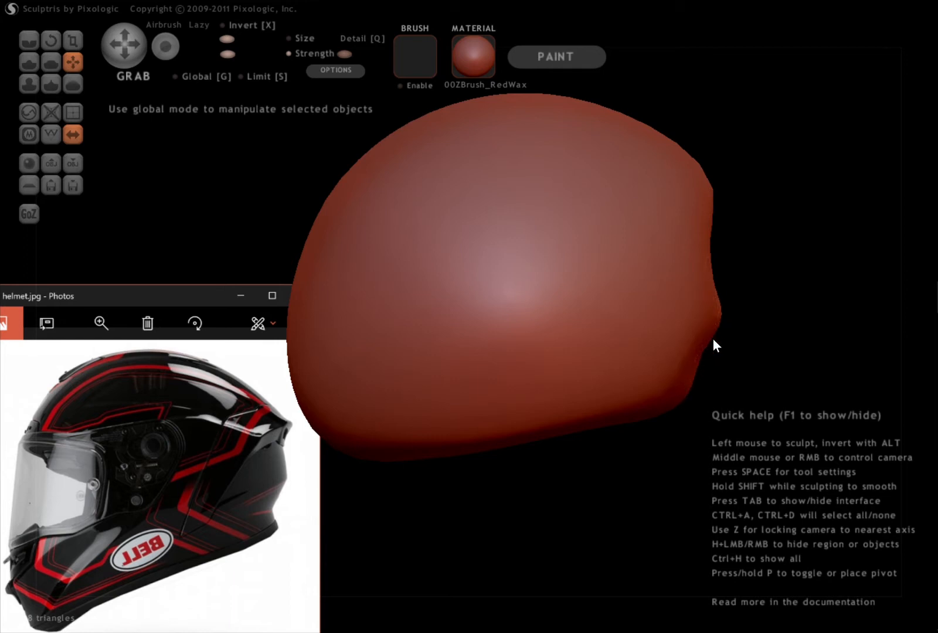
pyautogui.scroll(-5, 353, 197)
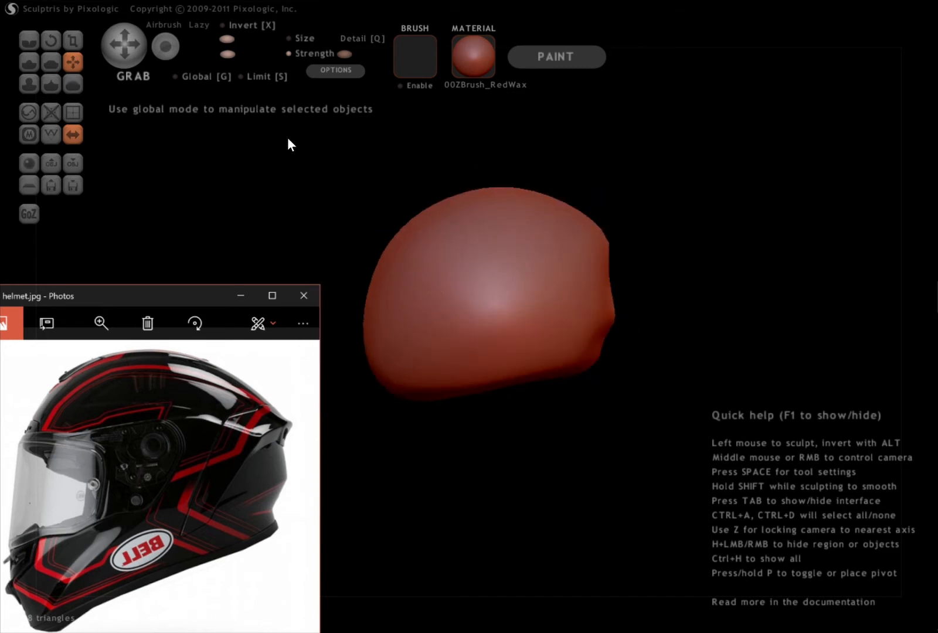
# Enlarge the Grab brush slightly and straighten the helmet's front profile down to the chin.
pyautogui.moveTo(233, 42); pyautogui.dragTo(236, 38)
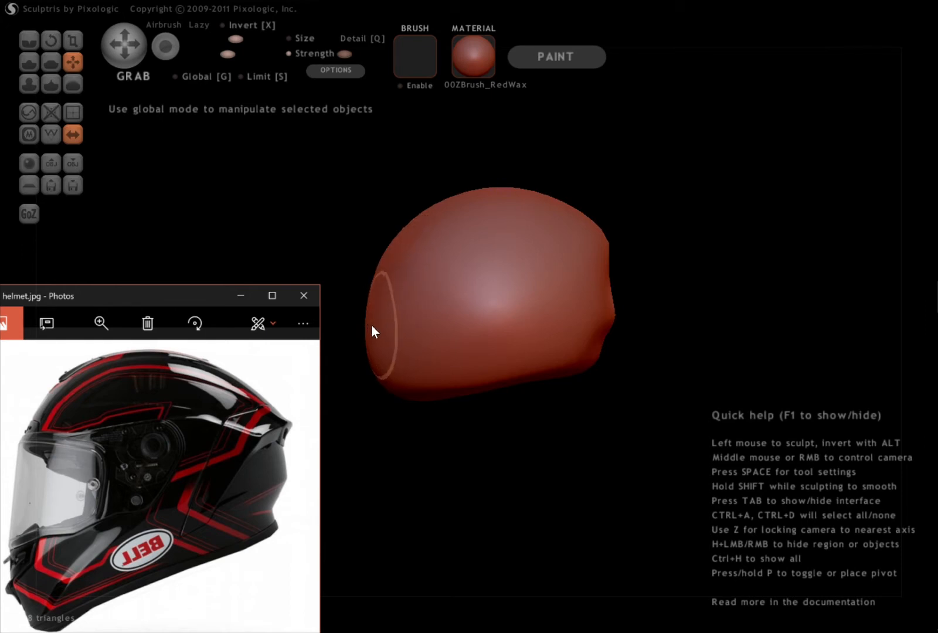
pyautogui.scroll(2, 384, 380)
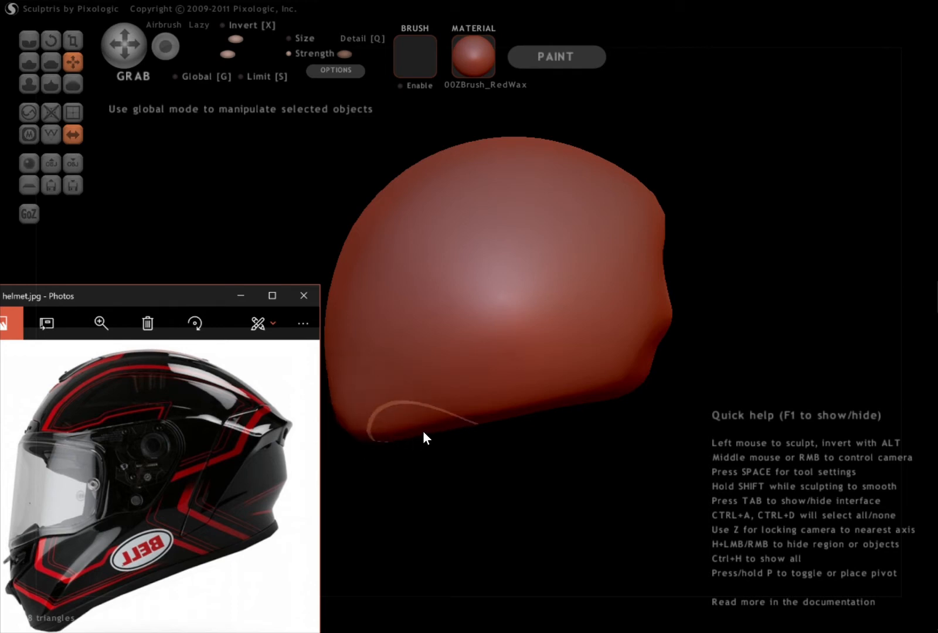
# Smooth the helmet's lower edge and underside with the Smooth brush.
pyautogui.moveTo(410, 436)
pyautogui.mouseDown(button='middle')
pyautogui.moveTo(653, 406)
pyautogui.moveTo(656, 423)
pyautogui.mouseUp(button='middle')
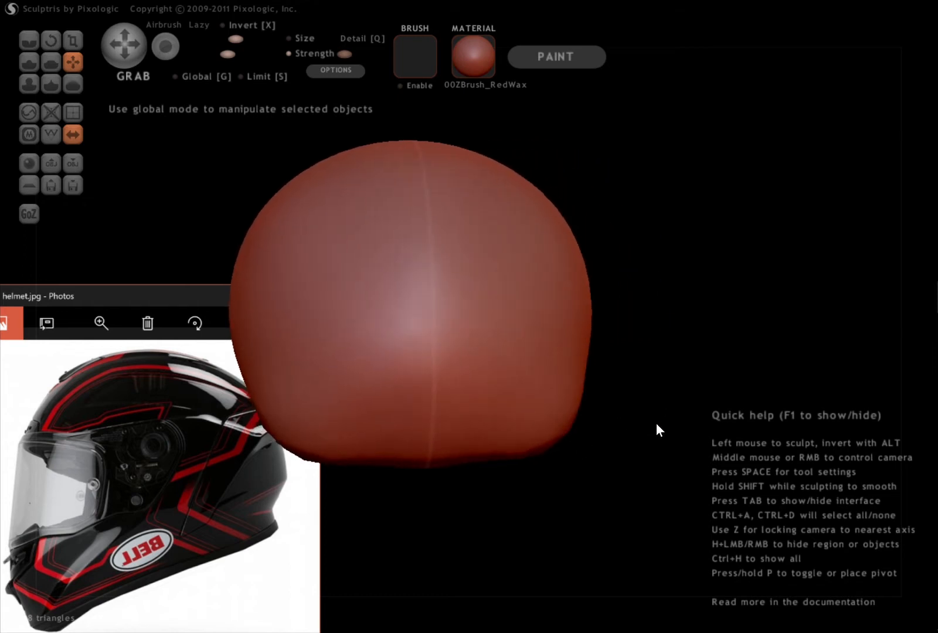
pyautogui.moveTo(474, 462); pyautogui.dragTo(405, 468, button='middle')
pyautogui.click(72, 84)
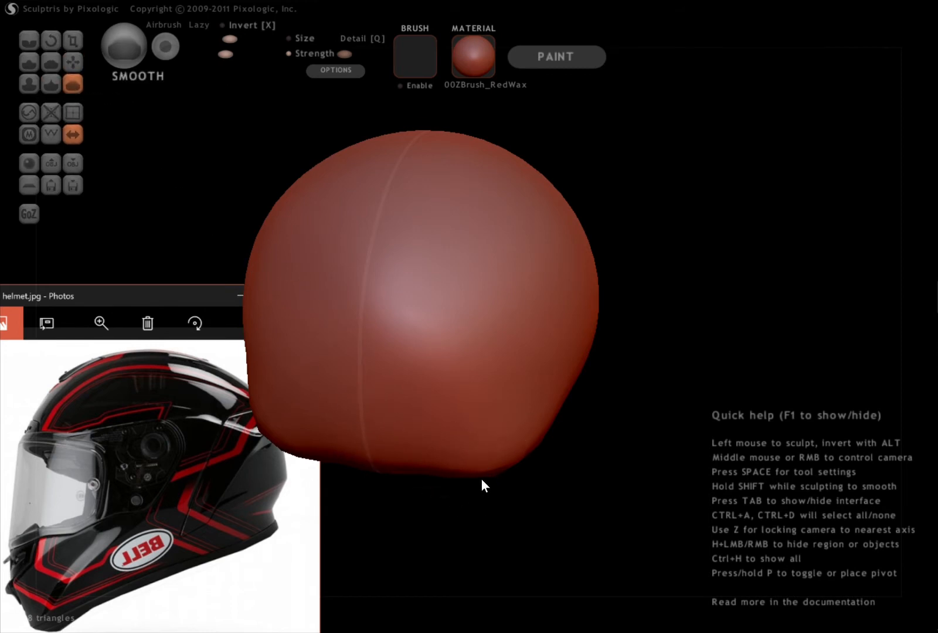
pyautogui.moveTo(541, 442); pyautogui.dragTo(435, 452, button='middle')
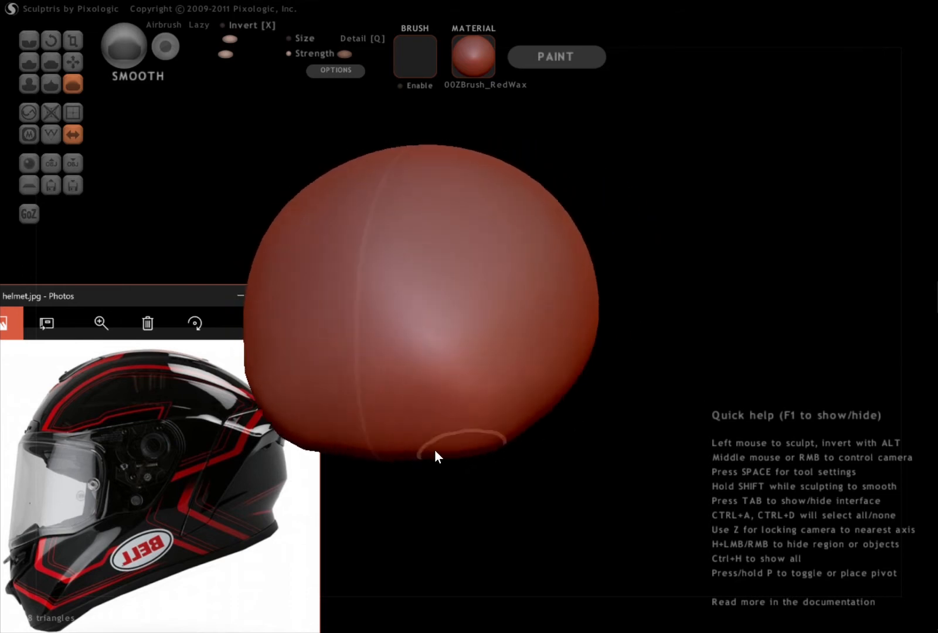
# Pull the center of the lower front edge down into a pointed chin with the Grab brush.
pyautogui.click(73, 62)
pyautogui.scroll(-2, 367, 420)
pyautogui.scroll(-1, 367, 422)
pyautogui.moveTo(401, 402); pyautogui.dragTo(386, 428)
pyautogui.moveTo(386, 434); pyautogui.dragTo(455, 406, button='middle')
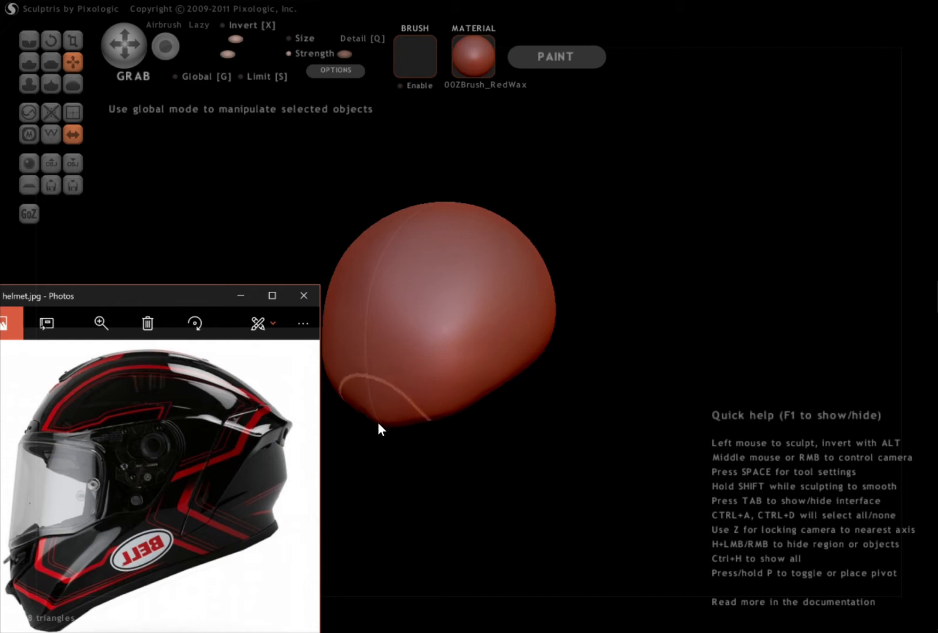
pyautogui.moveTo(369, 426)
pyautogui.mouseDown(button='middle')
pyautogui.moveTo(385, 435)
pyautogui.moveTo(318, 455)
pyautogui.moveTo(395, 404)
pyautogui.moveTo(395, 395)
pyautogui.moveTo(414, 408)
pyautogui.moveTo(544, 416)
pyautogui.moveTo(571, 405)
pyautogui.mouseUp(button='middle')
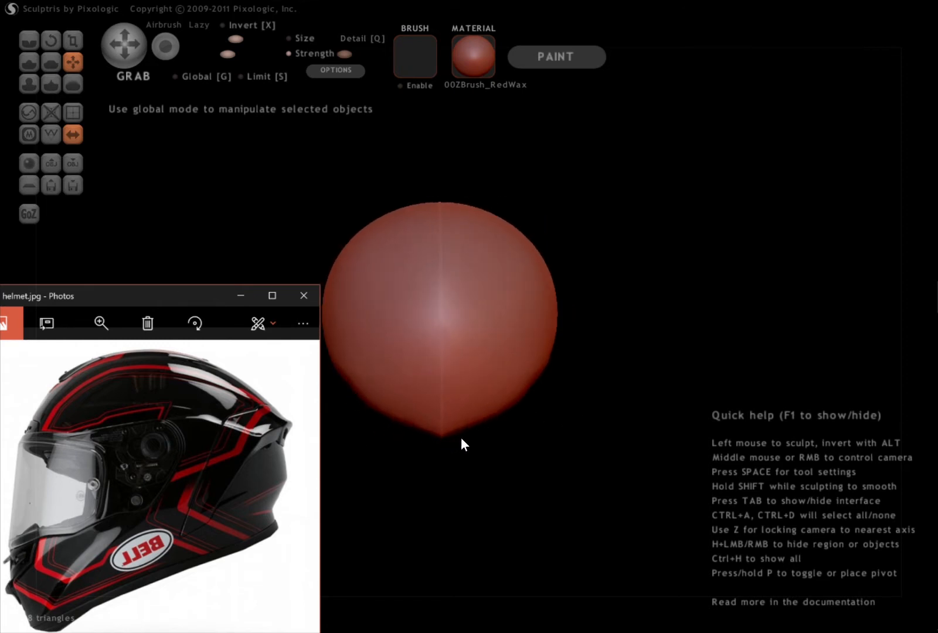
# In the Front view, enlarge the Grab brush and push the helmet's sides inward to narrow them symmetrically.
pyautogui.scroll(-2, 460, 438)
pyautogui.moveTo(362, 319); pyautogui.dragTo(366, 319)
pyautogui.press('z')
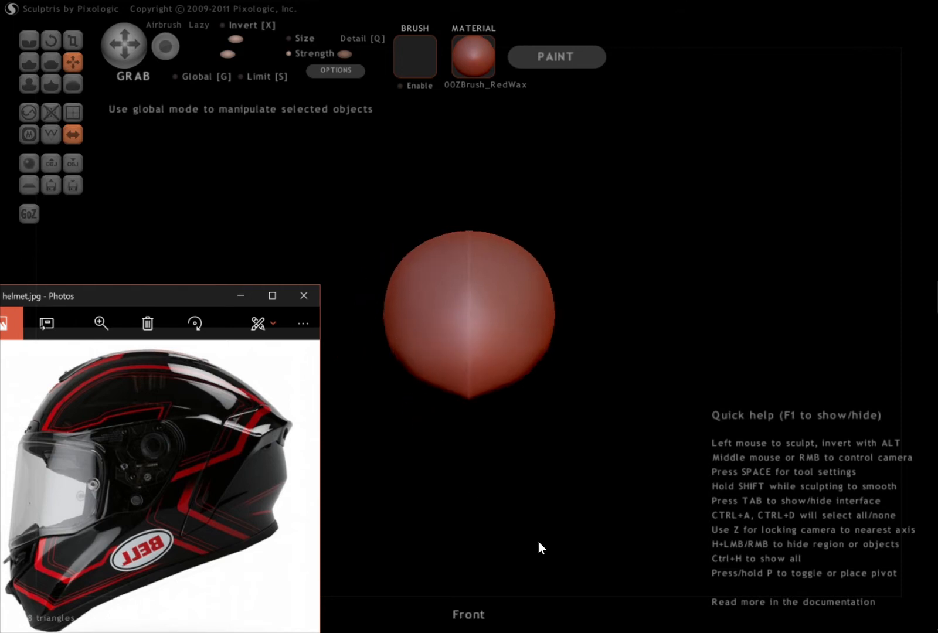
pyautogui.scroll(4, 422, 346)
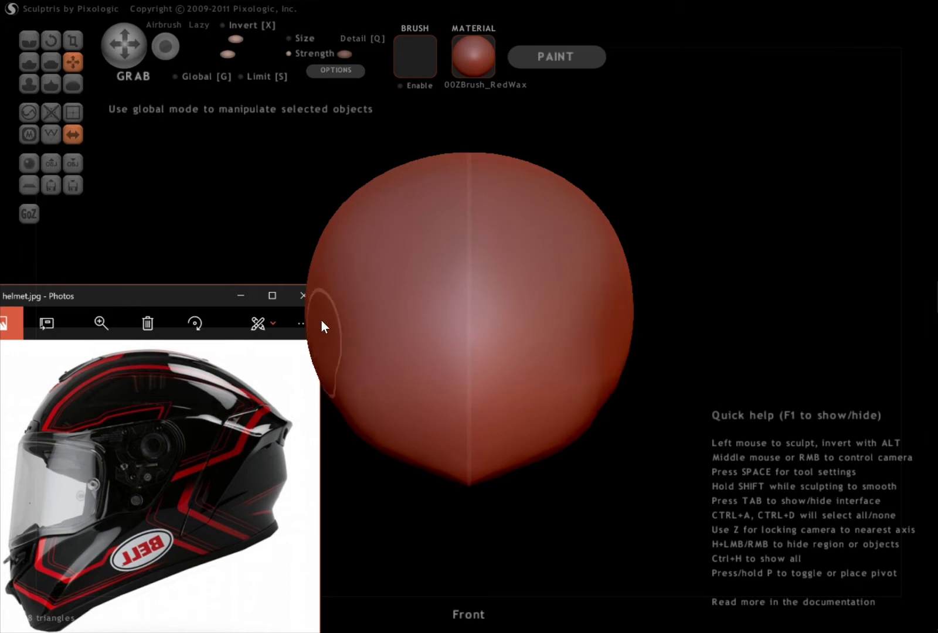
pyautogui.scroll(-3, 323, 284)
pyautogui.moveTo(241, 40); pyautogui.dragTo(246, 39)
pyautogui.moveTo(357, 306); pyautogui.dragTo(371, 302)
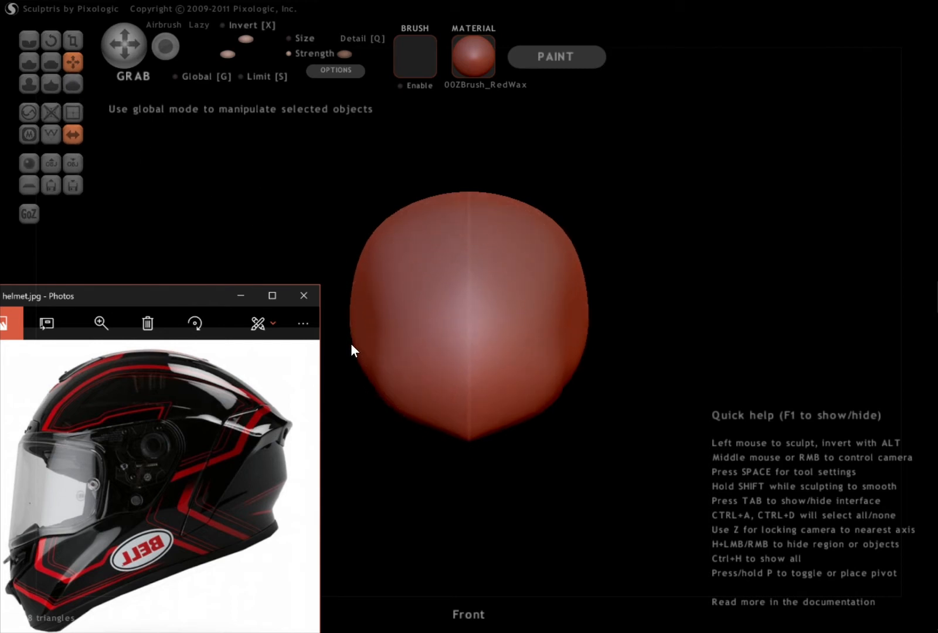
pyautogui.moveTo(352, 341); pyautogui.dragTo(358, 340)
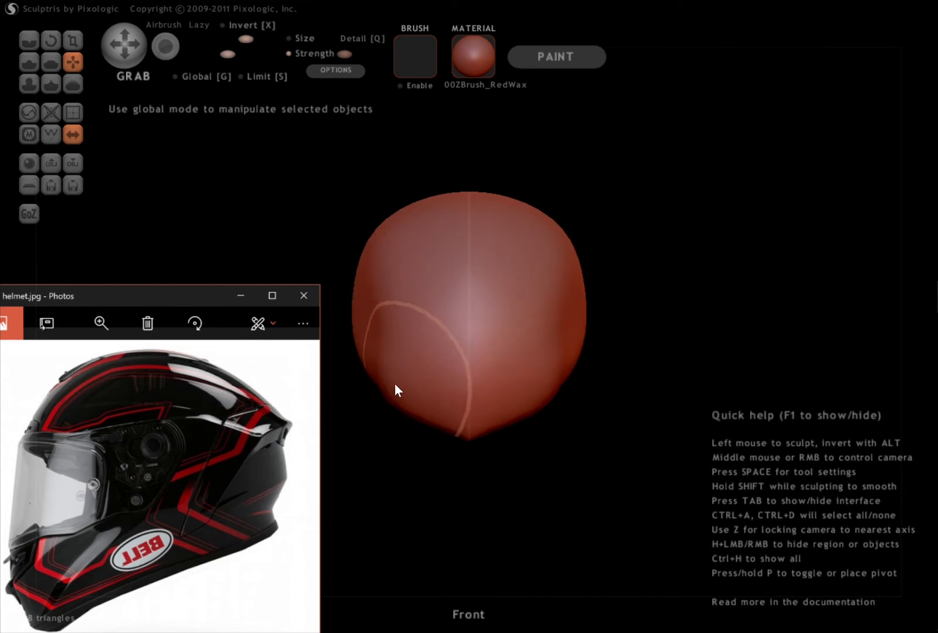
pyautogui.moveTo(361, 336); pyautogui.dragTo(365, 335)
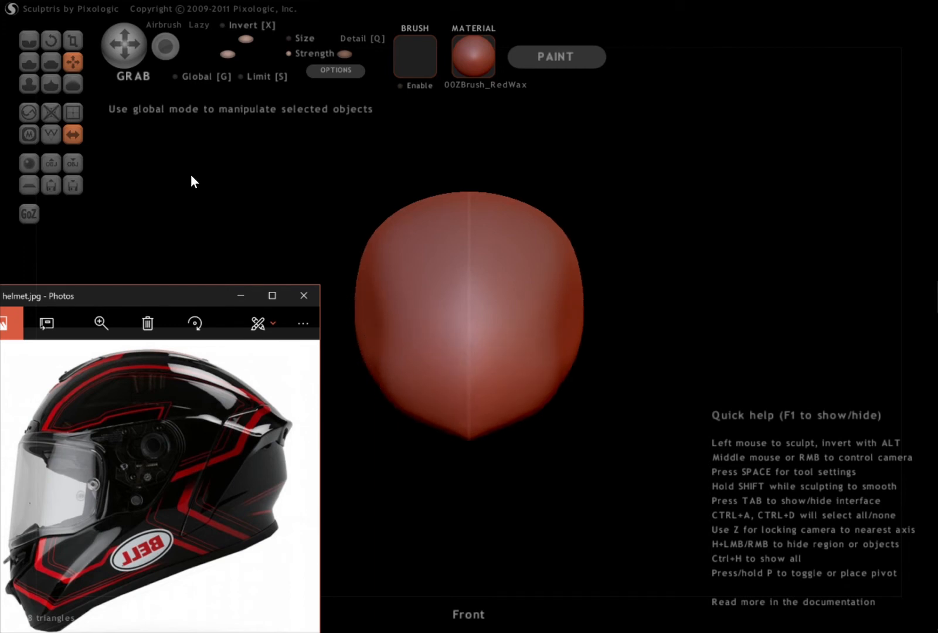
# Smooth the helmet's sides and push them further inward with the Grab brush to slim the lower half.
pyautogui.click(70, 83)
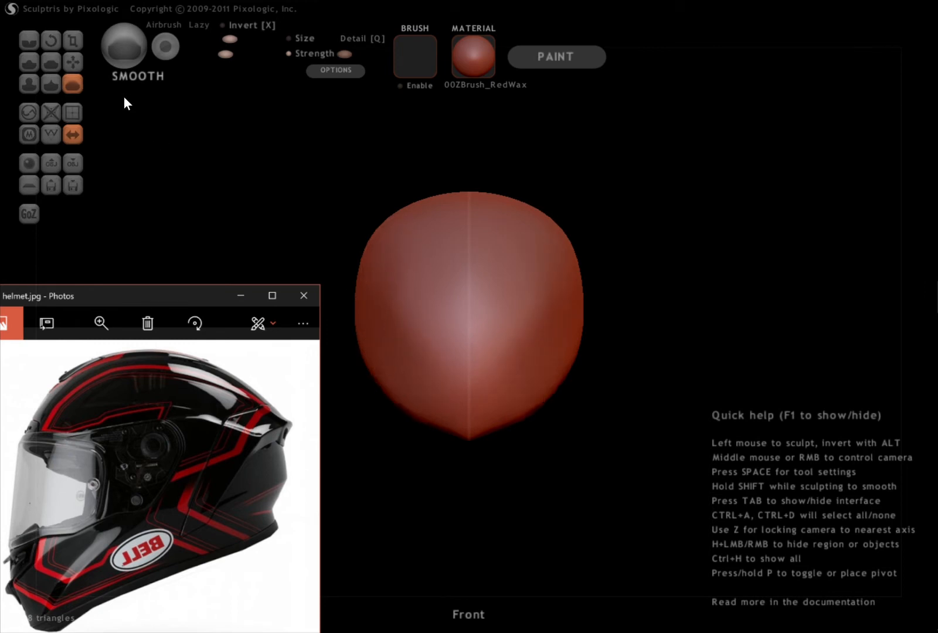
pyautogui.click(72, 61)
pyautogui.moveTo(361, 324)
pyautogui.mouseDown()
pyautogui.moveTo(374, 324)
pyautogui.moveTo(369, 274)
pyautogui.moveTo(364, 329)
pyautogui.moveTo(375, 333)
pyautogui.mouseUp()
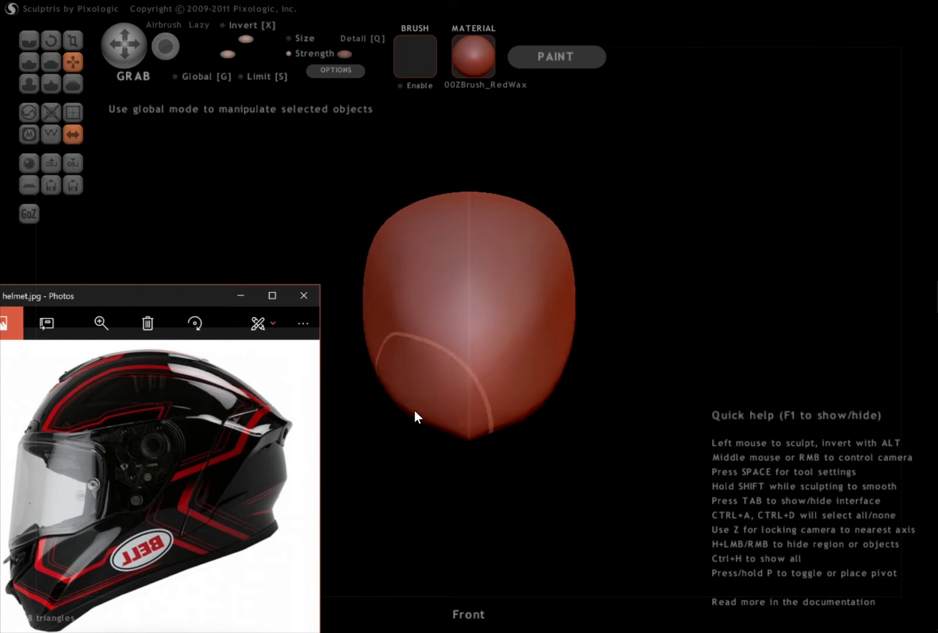
# Shrink the Grab brush and pull the lower edge beside the chin down to blunt the pointed tip.
pyautogui.press('g')
pyautogui.scroll(2, 457, 441)
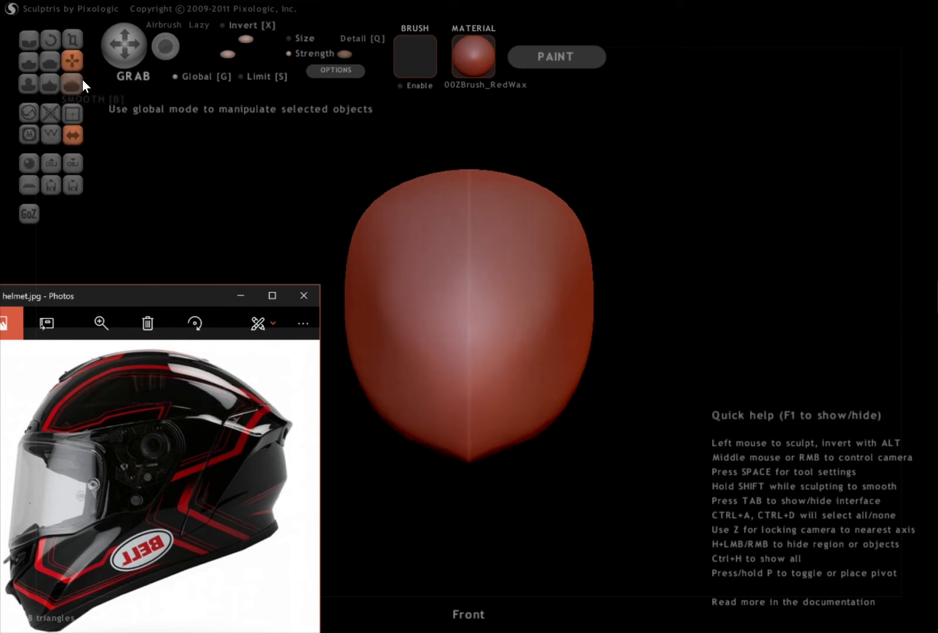
pyautogui.click(230, 43)
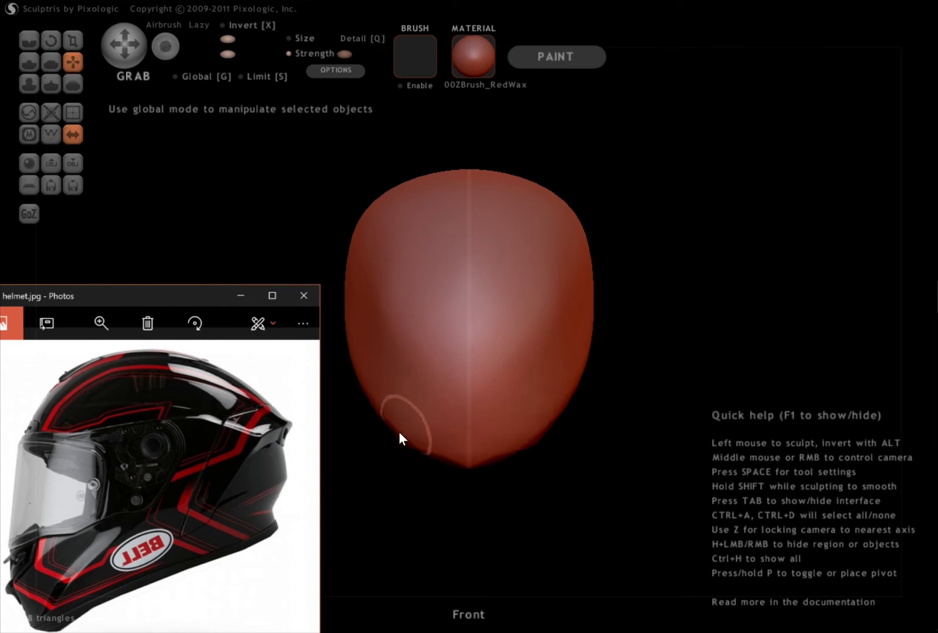
pyautogui.scroll(5, 452, 470)
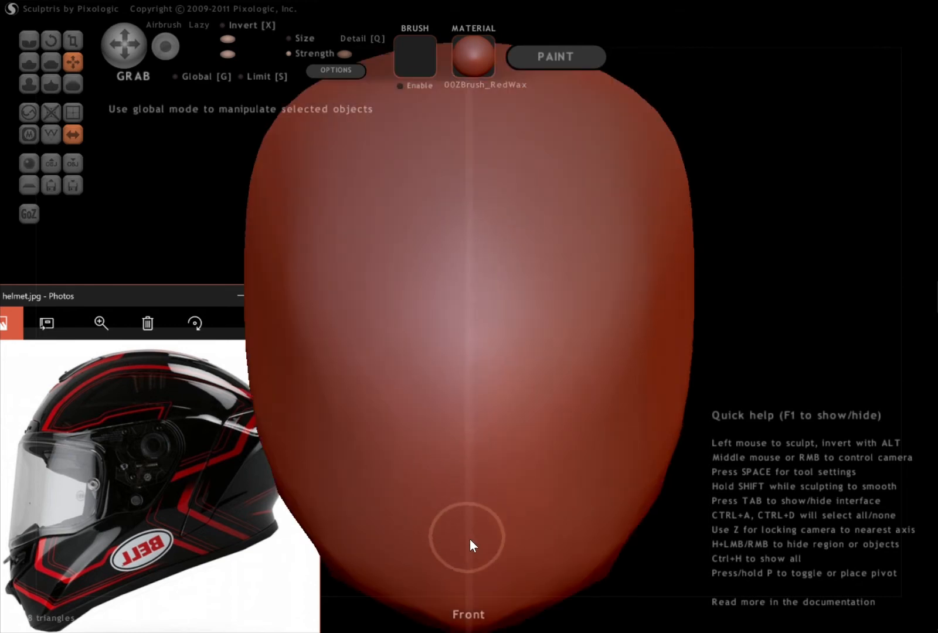
pyautogui.moveTo(479, 527); pyautogui.dragTo(474, 339, button='middle')
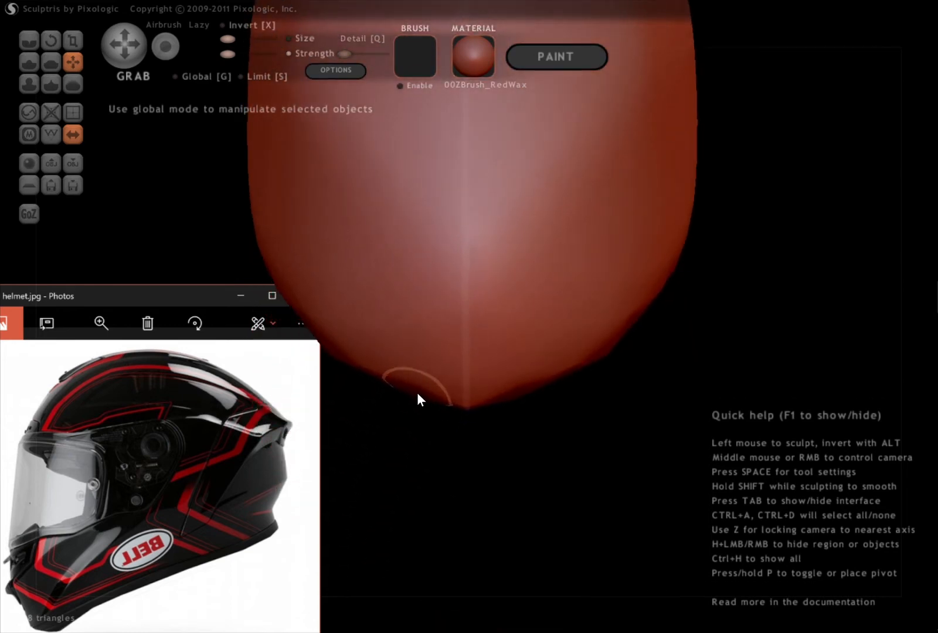
pyautogui.moveTo(418, 393); pyautogui.dragTo(408, 407)
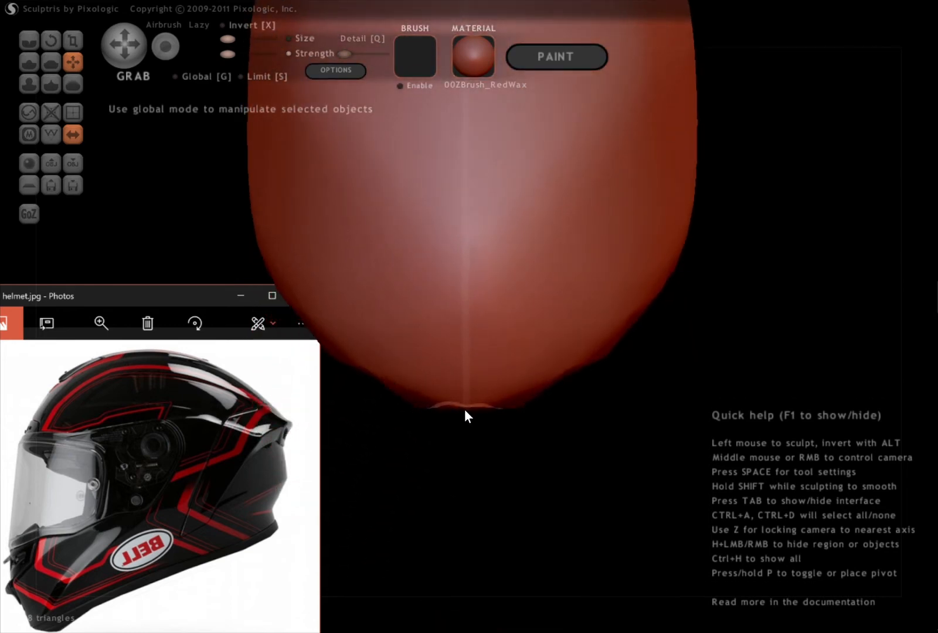
# Smooth the helmet's side and lower cheek area with the Smooth brush.
pyautogui.moveTo(545, 389)
pyautogui.mouseDown(button='middle')
pyautogui.moveTo(419, 386)
pyautogui.moveTo(450, 374)
pyautogui.moveTo(466, 277)
pyautogui.moveTo(445, 292)
pyautogui.moveTo(469, 282)
pyautogui.mouseUp(button='middle')
pyautogui.scroll(-4, 511, 264)
pyautogui.moveTo(575, 275)
pyautogui.mouseDown(button='middle')
pyautogui.moveTo(418, 271)
pyautogui.moveTo(562, 295)
pyautogui.moveTo(687, 332)
pyautogui.moveTo(689, 342)
pyautogui.moveTo(563, 311)
pyautogui.mouseUp(button='middle')
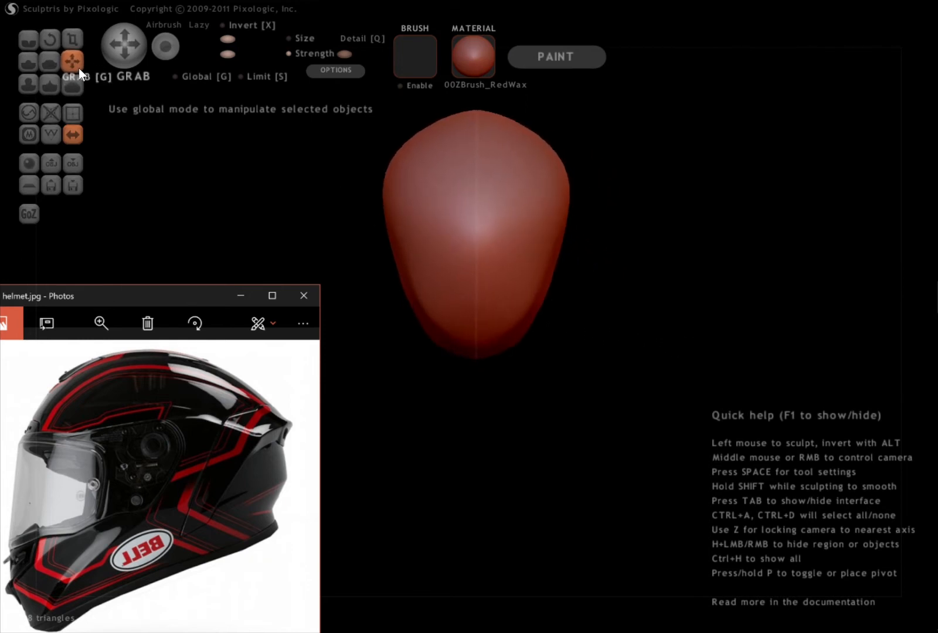
pyautogui.click(76, 81)
pyautogui.moveTo(410, 217)
pyautogui.mouseDown(button='middle')
pyautogui.moveTo(443, 235)
pyautogui.moveTo(392, 257)
pyautogui.mouseUp(button='middle')
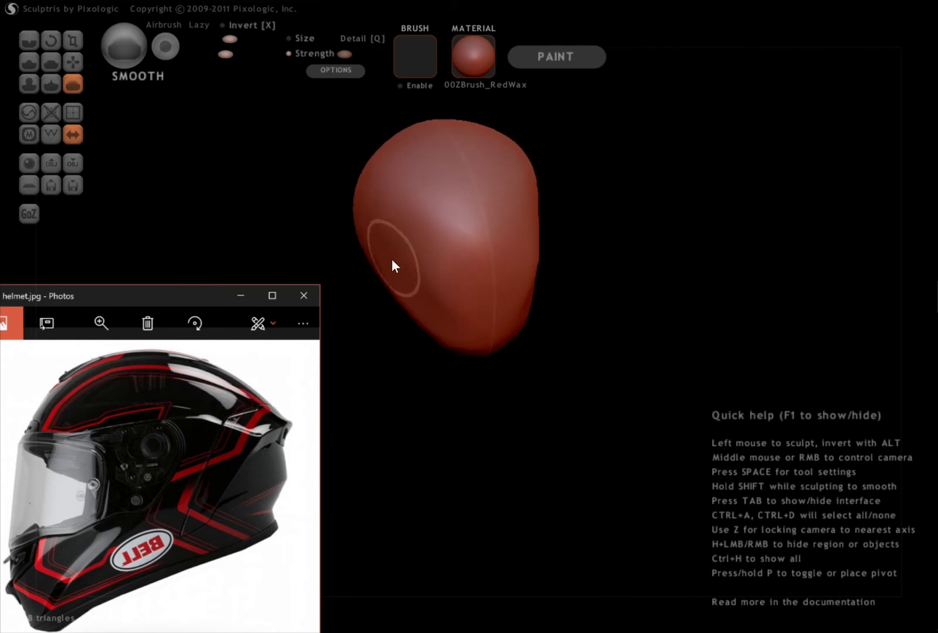
pyautogui.moveTo(375, 205)
pyautogui.mouseDown()
pyautogui.moveTo(360, 189)
pyautogui.moveTo(381, 235)
pyautogui.moveTo(428, 274)
pyautogui.mouseUp()
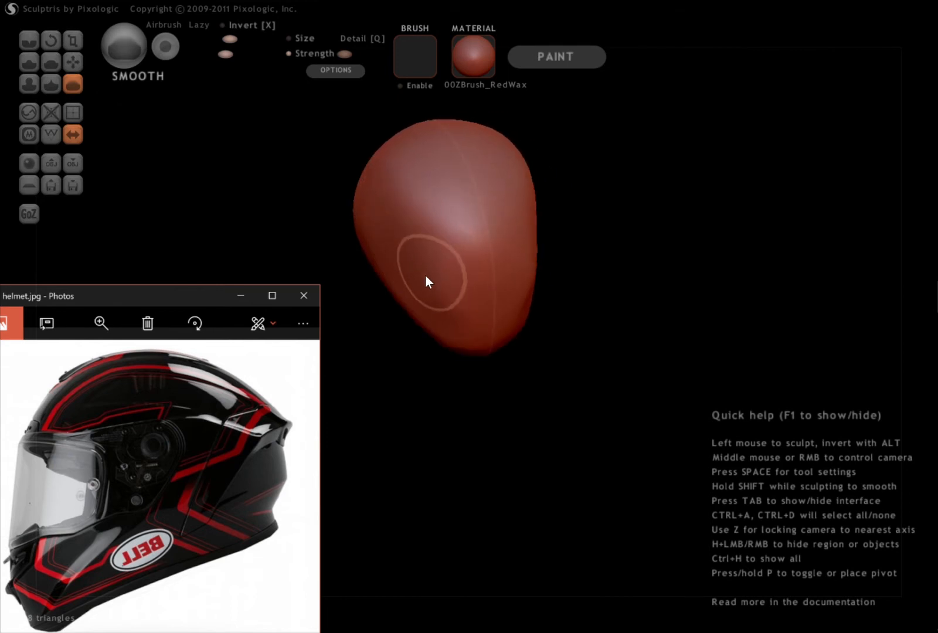
pyautogui.moveTo(443, 285); pyautogui.dragTo(352, 233, button='middle')
pyautogui.moveTo(436, 256)
pyautogui.mouseDown(button='middle')
pyautogui.moveTo(462, 266)
pyautogui.moveTo(463, 218)
pyautogui.moveTo(414, 258)
pyautogui.moveTo(492, 265)
pyautogui.mouseUp(button='middle')
pyautogui.moveTo(360, 259); pyautogui.dragTo(342, 254, button='middle')
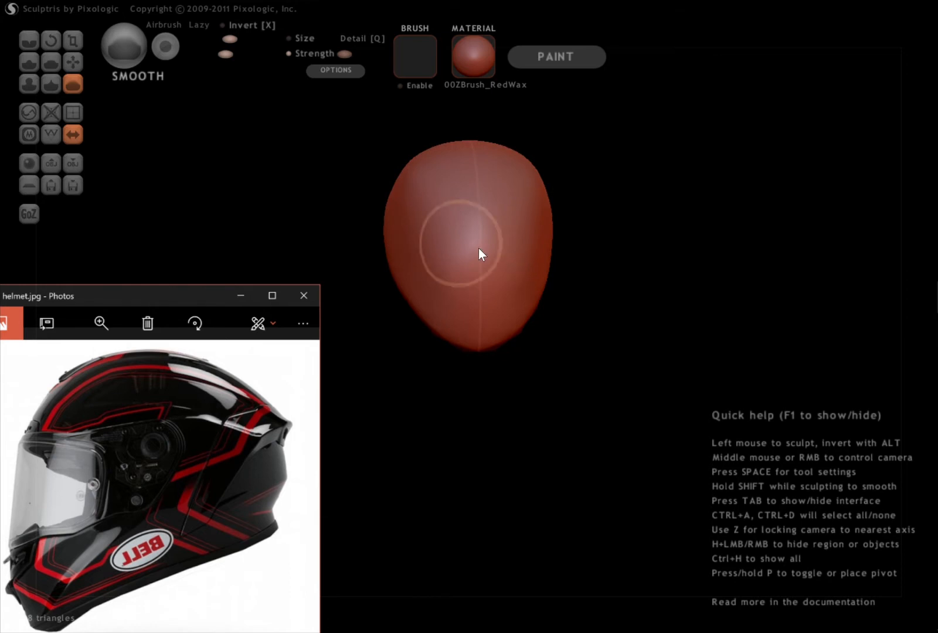
# Enlarge the Grab brush and reshape the helmet's sides symmetrically.
pyautogui.scroll(-1, 478, 248)
pyautogui.moveTo(474, 253); pyautogui.dragTo(466, 239, button='middle')
pyautogui.scroll(-1, 472, 249)
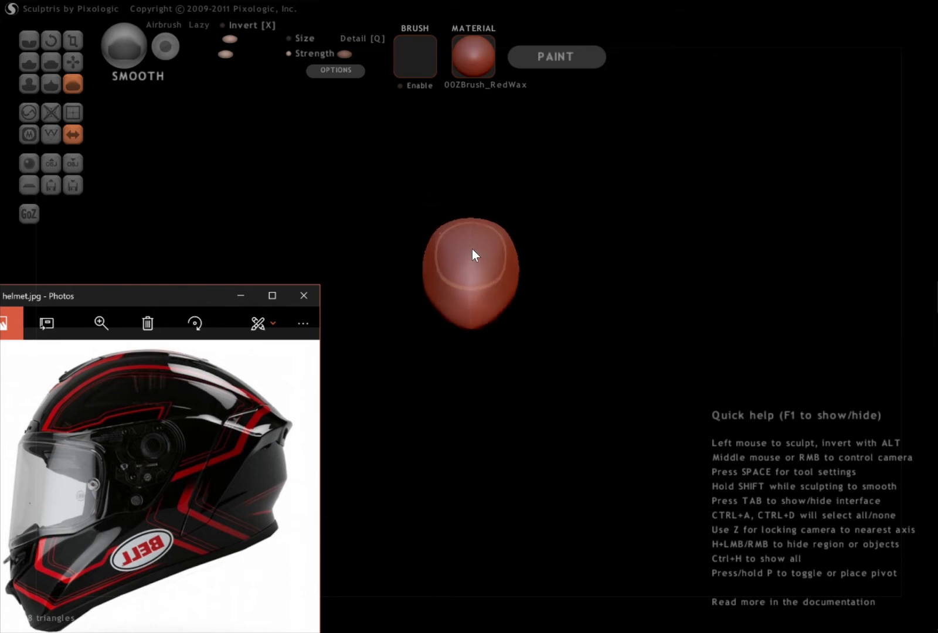
pyautogui.scroll(2, 473, 248)
pyautogui.click(74, 61)
pyautogui.moveTo(228, 39); pyautogui.dragTo(242, 40)
pyautogui.scroll(2, 410, 236)
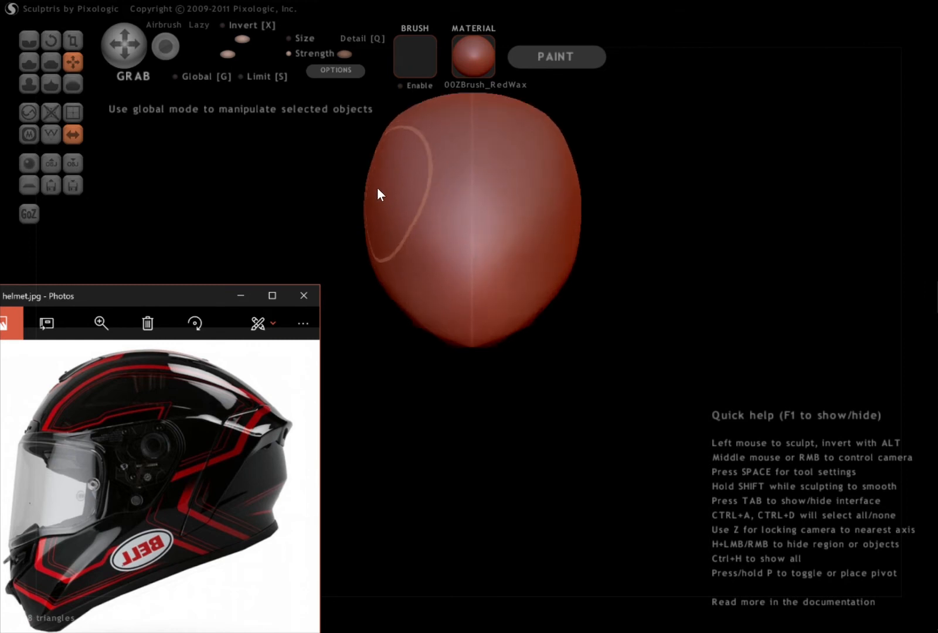
pyautogui.moveTo(384, 192)
pyautogui.mouseDown(button='middle')
pyautogui.moveTo(407, 297)
pyautogui.moveTo(400, 248)
pyautogui.moveTo(389, 284)
pyautogui.mouseUp(button='middle')
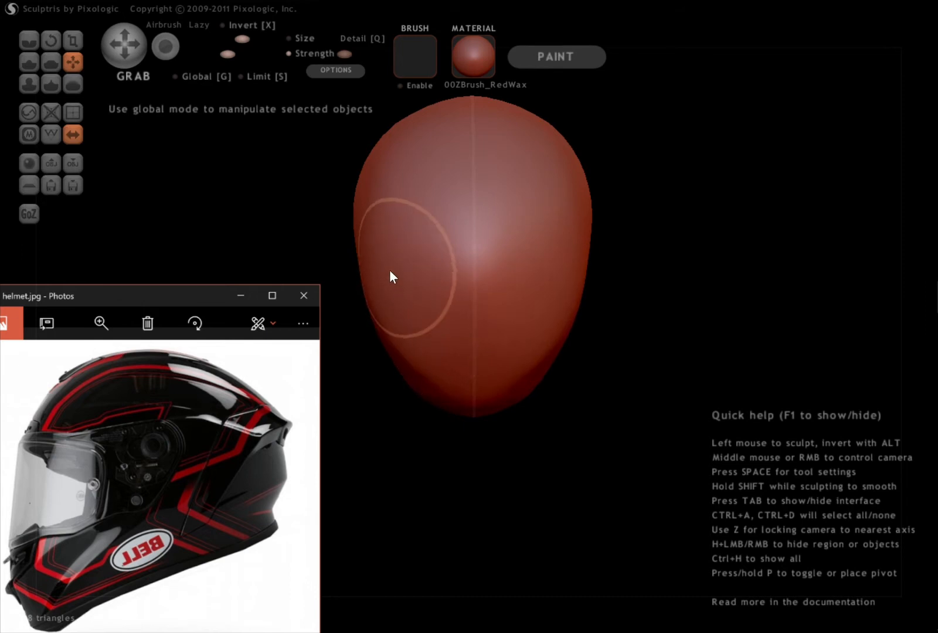
pyautogui.moveTo(486, 364)
pyautogui.mouseDown(button='middle')
pyautogui.moveTo(356, 288)
pyautogui.moveTo(320, 333)
pyautogui.moveTo(571, 325)
pyautogui.moveTo(687, 341)
pyautogui.moveTo(793, 332)
pyautogui.moveTo(366, 331)
pyautogui.moveTo(403, 340)
pyautogui.moveTo(586, 325)
pyautogui.moveTo(665, 335)
pyautogui.moveTo(465, 323)
pyautogui.moveTo(388, 339)
pyautogui.moveTo(482, 360)
pyautogui.mouseUp(button='middle')
pyautogui.moveTo(368, 251)
pyautogui.mouseDown(button='middle')
pyautogui.moveTo(433, 292)
pyautogui.moveTo(439, 274)
pyautogui.mouseUp(button='middle')
# Smooth the helmet's sides and front with the Smooth brush.
pyautogui.click(73, 84)
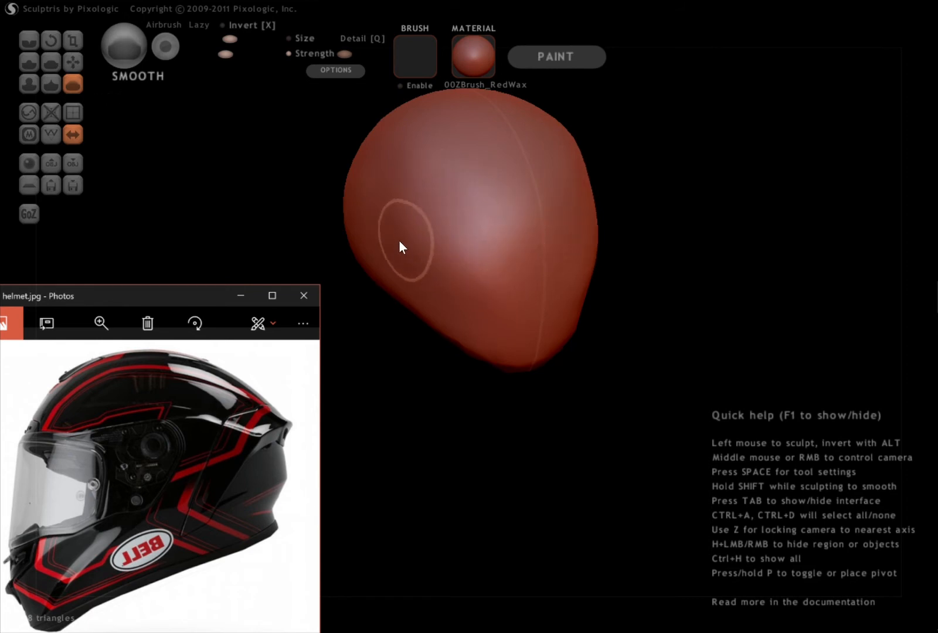
pyautogui.moveTo(351, 122)
pyautogui.mouseDown(button='middle')
pyautogui.moveTo(346, 278)
pyautogui.moveTo(408, 252)
pyautogui.mouseUp(button='middle')
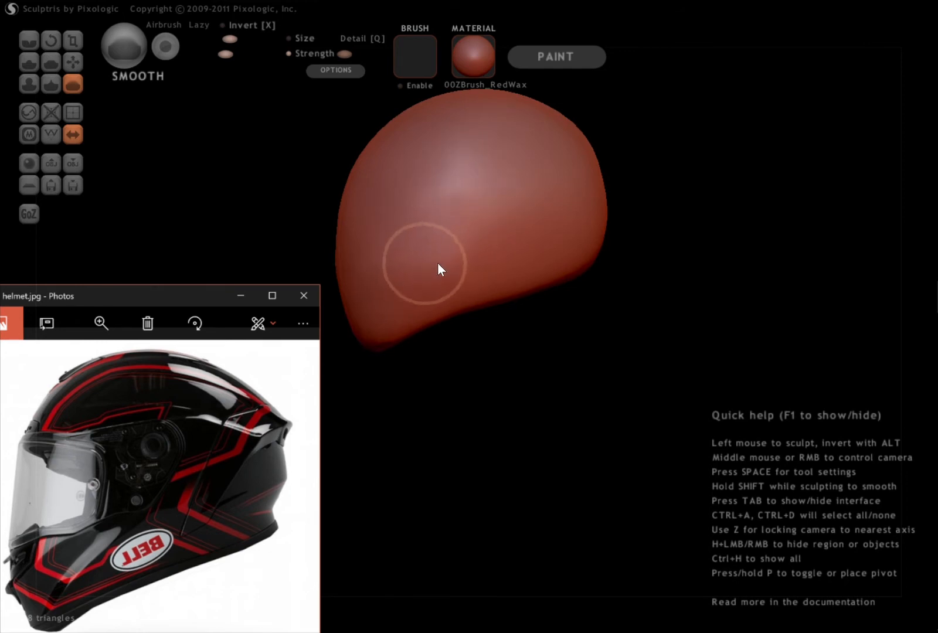
pyautogui.moveTo(488, 213)
pyautogui.mouseDown(button='middle')
pyautogui.moveTo(652, 254)
pyautogui.moveTo(645, 238)
pyautogui.moveTo(676, 265)
pyautogui.moveTo(459, 264)
pyautogui.moveTo(652, 266)
pyautogui.moveTo(695, 256)
pyautogui.moveTo(646, 250)
pyautogui.mouseUp(button='middle')
# Set the Crease brush to a smaller size and higher strength, and display the mesh wireframe.
pyautogui.click(31, 41)
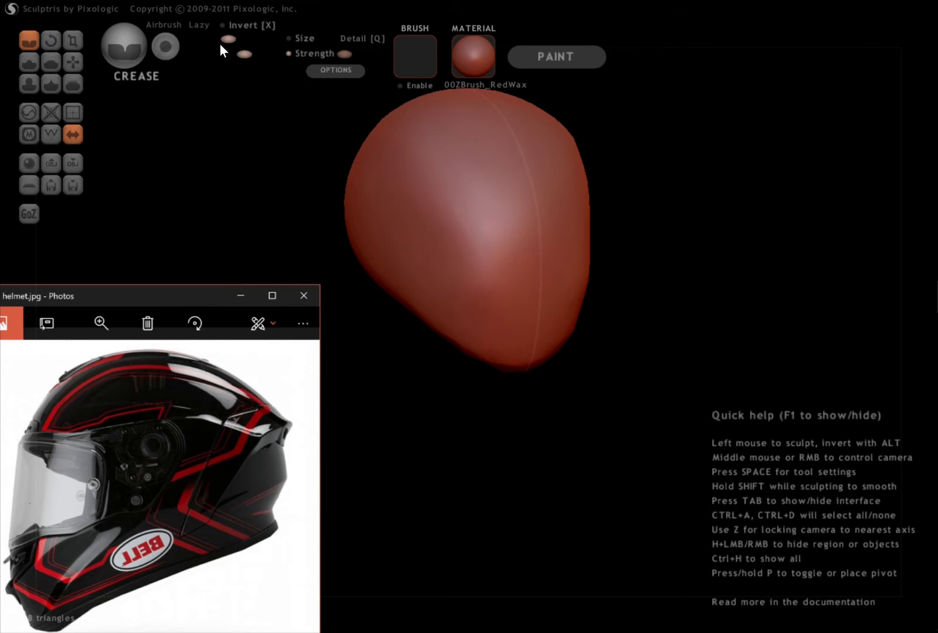
pyautogui.click(226, 25)
pyautogui.moveTo(227, 39); pyautogui.dragTo(211, 37)
pyautogui.moveTo(464, 309)
pyautogui.mouseDown(button='right')
pyautogui.moveTo(415, 300)
pyautogui.moveTo(454, 307)
pyautogui.moveTo(272, 301)
pyautogui.mouseUp(button='right')
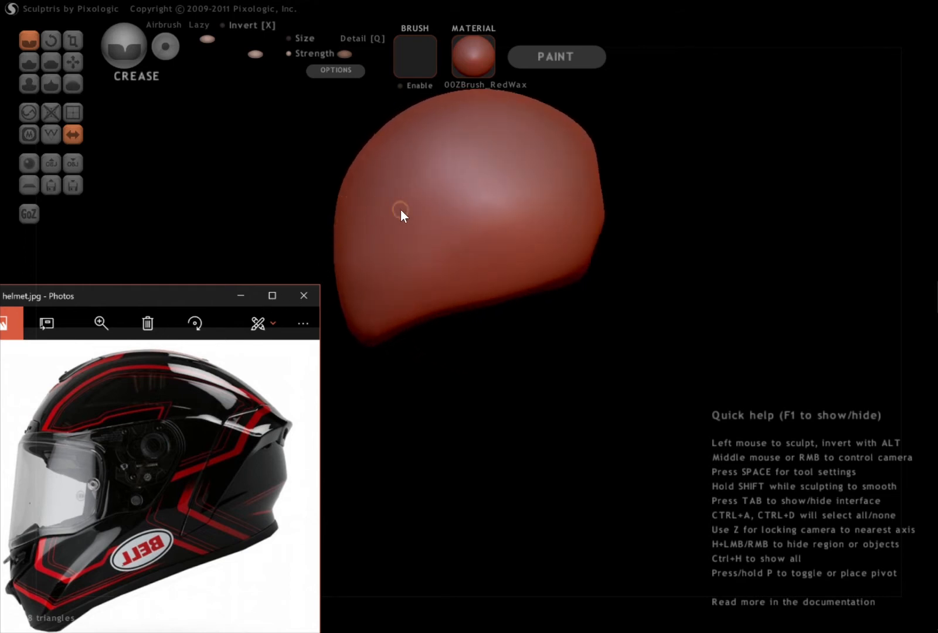
pyautogui.moveTo(465, 240)
pyautogui.mouseDown(button='right')
pyautogui.moveTo(500, 319)
pyautogui.moveTo(379, 301)
pyautogui.mouseUp(button='right')
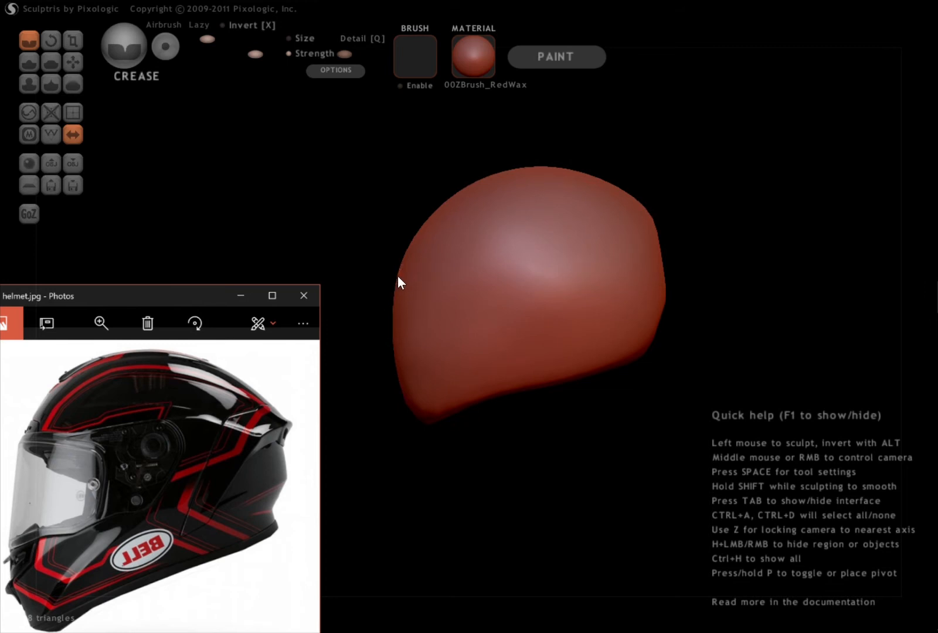
pyautogui.moveTo(401, 276)
pyautogui.mouseDown(button='right')
pyautogui.moveTo(447, 295)
pyautogui.moveTo(405, 295)
pyautogui.mouseUp(button='right')
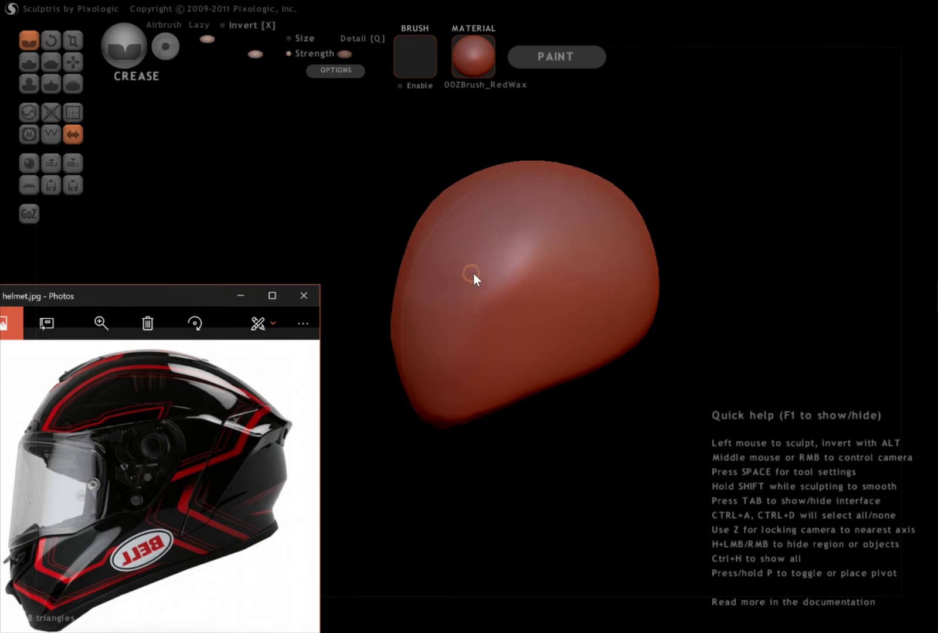
pyautogui.moveTo(478, 286); pyautogui.dragTo(539, 286, button='right')
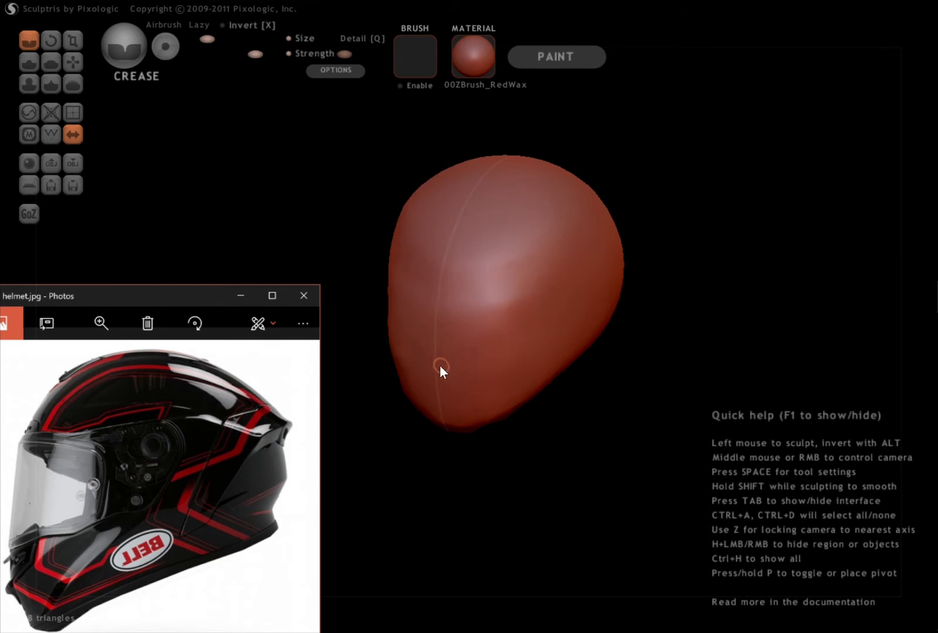
pyautogui.moveTo(481, 356)
pyautogui.mouseDown(button='middle')
pyautogui.moveTo(587, 352)
pyautogui.moveTo(548, 360)
pyautogui.moveTo(452, 352)
pyautogui.moveTo(486, 368)
pyautogui.mouseUp(button='middle')
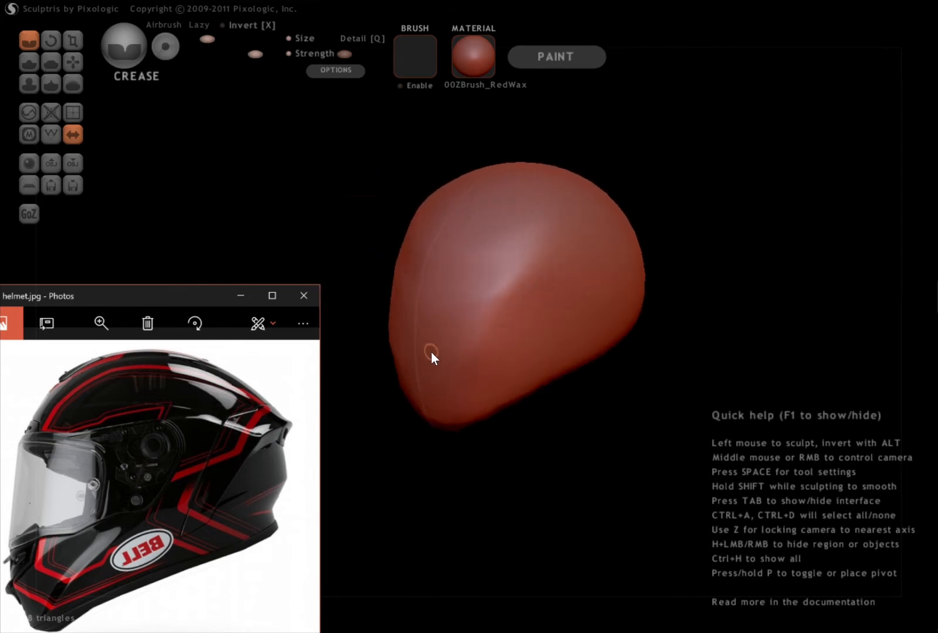
pyautogui.click(56, 131)
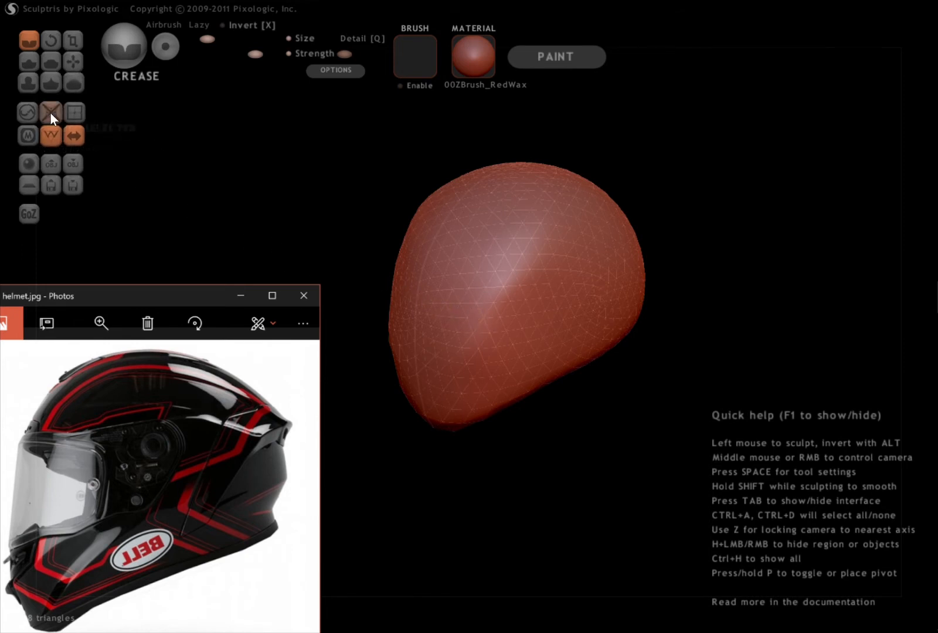
# Try a Crease stroke on the subdivided side of the helmet and undo both the stroke and the subdivision.
pyautogui.click(72, 116)
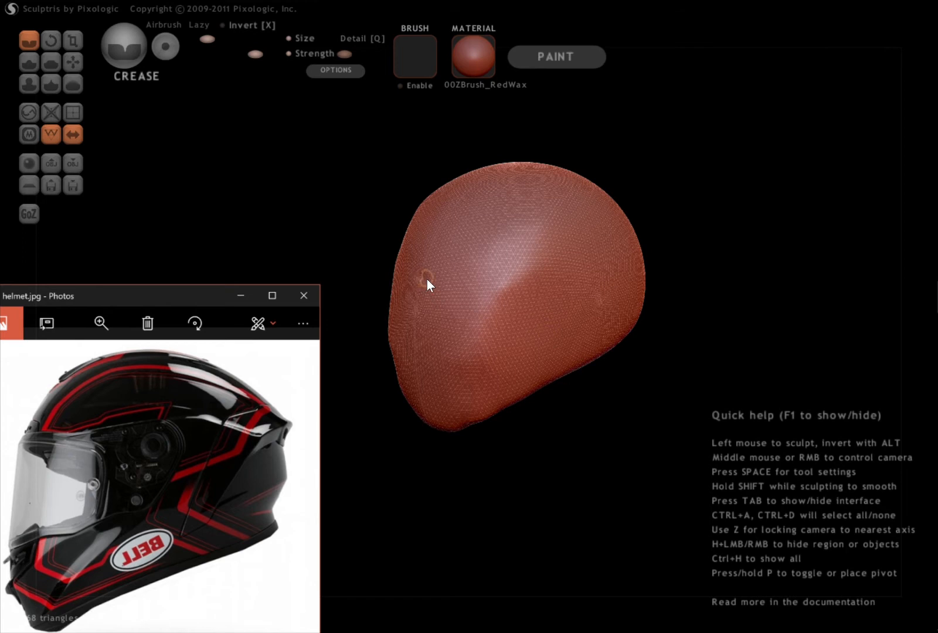
pyautogui.moveTo(493, 273); pyautogui.dragTo(507, 272)
pyautogui.hotkey('ctrl', 'z')
pyautogui.hotkey('ctrl', 'z')
pyautogui.hotkey('ctrl', 'z')
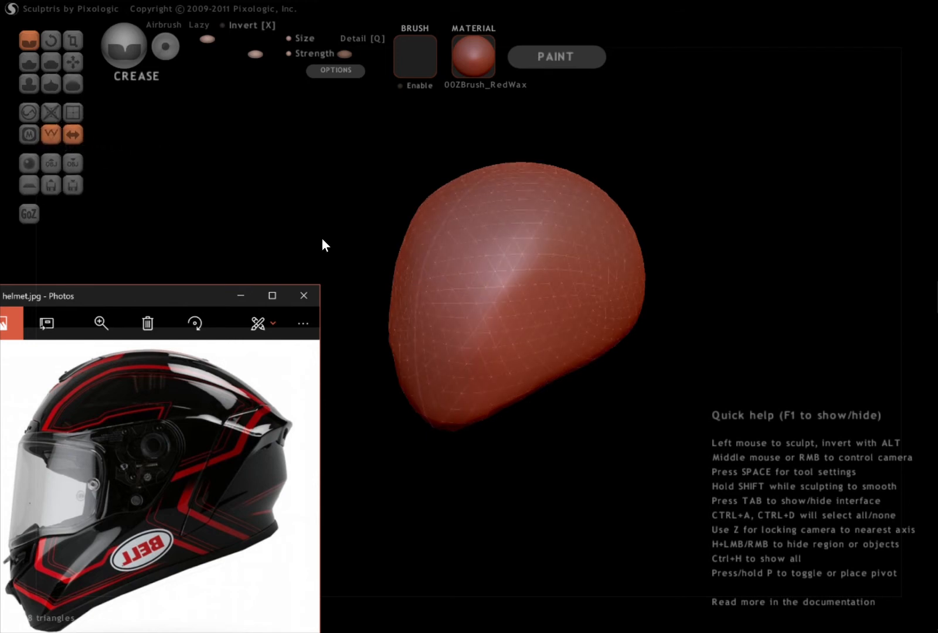
# Subdivide the whole helmet mesh three times.
pyautogui.click(76, 113)
pyautogui.click(76, 113)
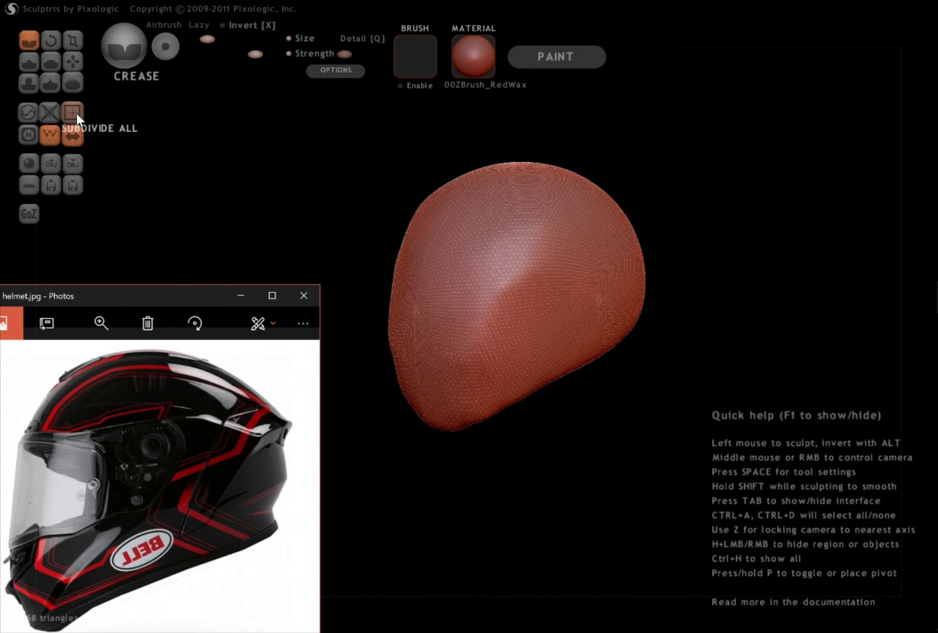
pyautogui.click(77, 113)
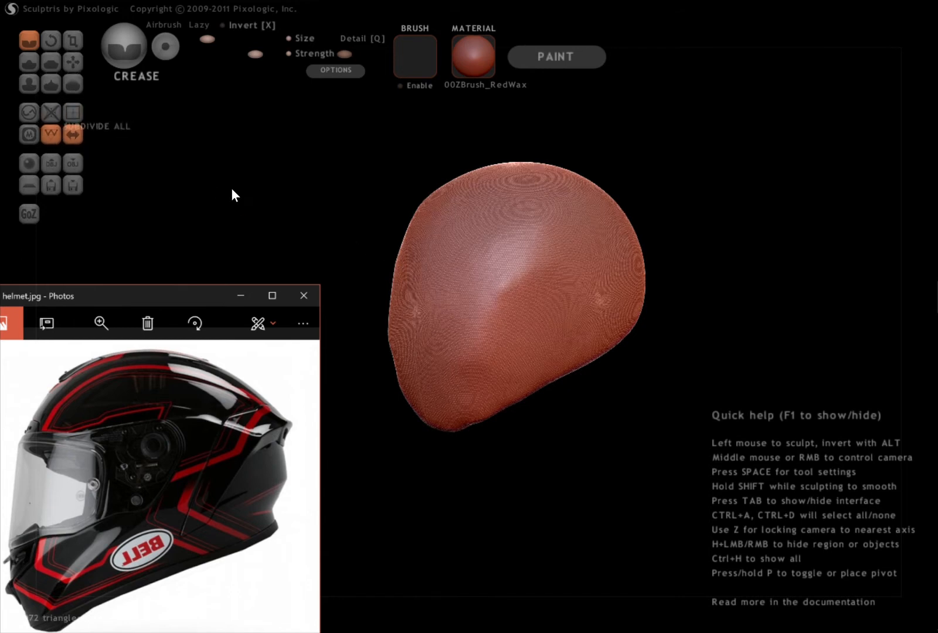
# Try carving the visor outline along the helmet's side with the Crease brush.
pyautogui.moveTo(425, 277)
pyautogui.mouseDown(button='middle')
pyautogui.moveTo(455, 291)
pyautogui.moveTo(427, 284)
pyautogui.mouseUp(button='middle')
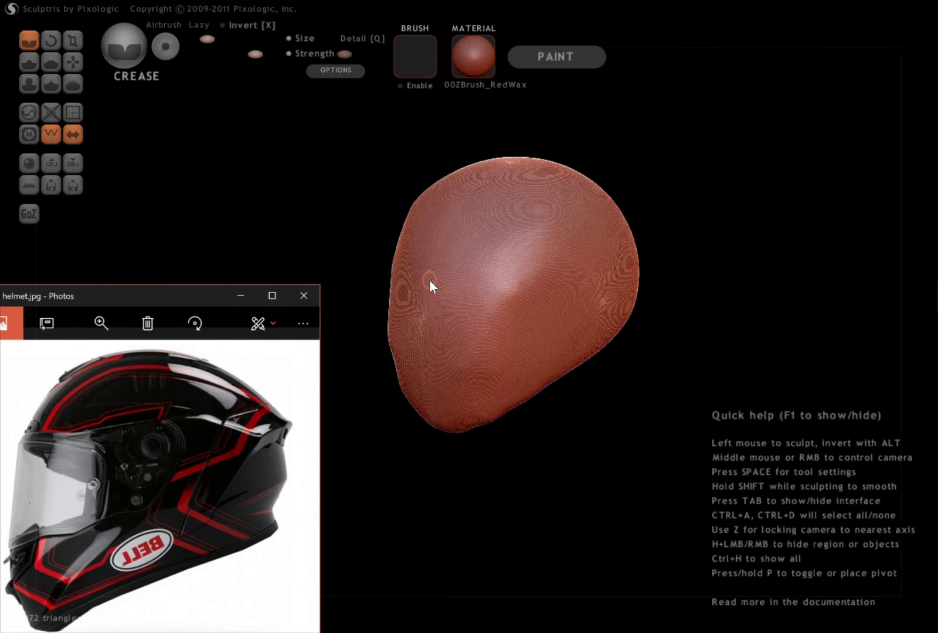
pyautogui.moveTo(430, 281)
pyautogui.mouseDown(button='middle')
pyautogui.moveTo(452, 291)
pyautogui.moveTo(380, 279)
pyautogui.moveTo(409, 261)
pyautogui.moveTo(443, 285)
pyautogui.moveTo(425, 276)
pyautogui.mouseUp(button='middle')
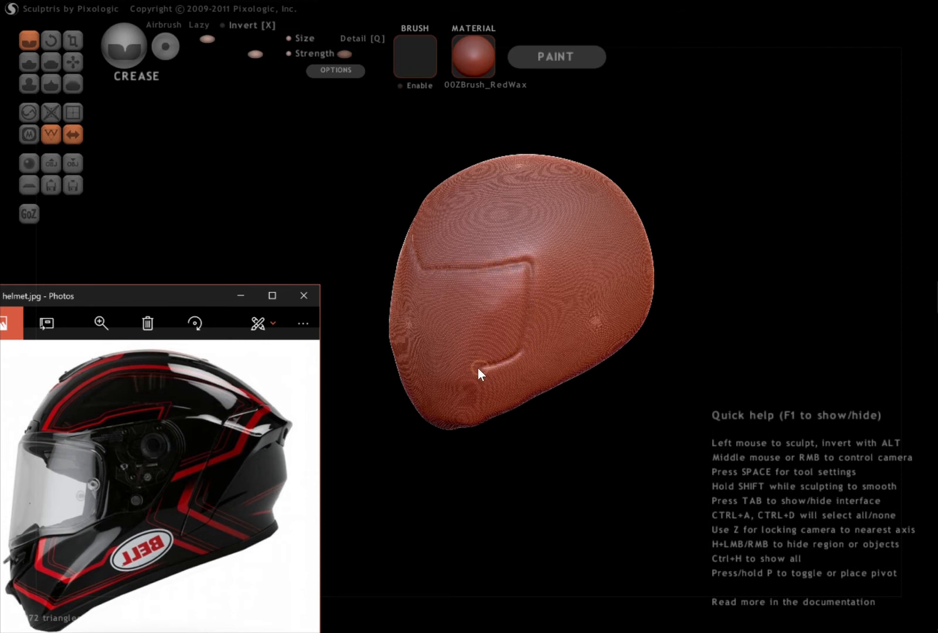
pyautogui.moveTo(503, 390); pyautogui.dragTo(453, 360, button='middle')
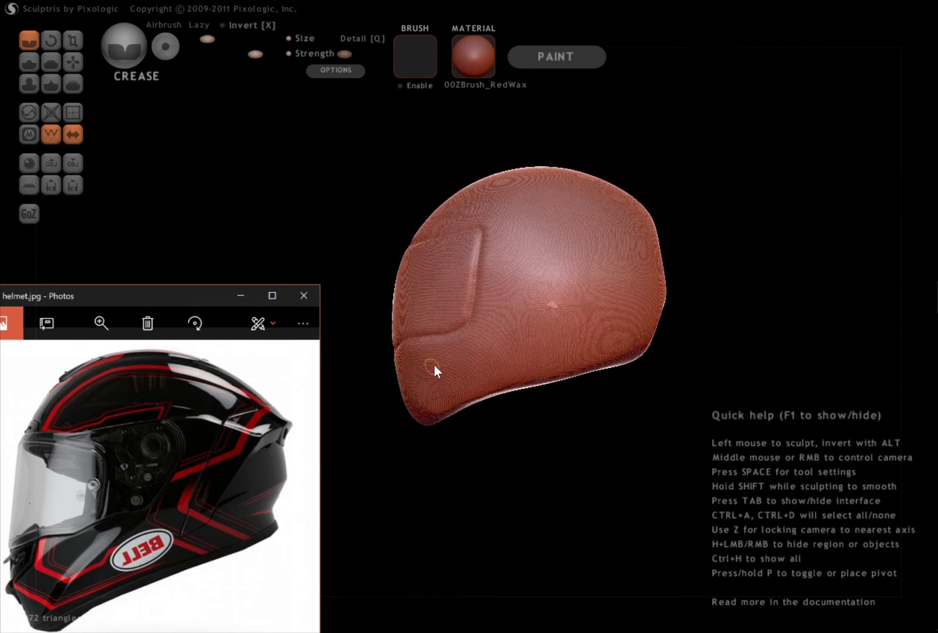
# Carve the visor's upper edge, V-shaped lower edge and side edges symmetrically around the helmet's front with the Crease brush.
pyautogui.moveTo(484, 392); pyautogui.dragTo(623, 406, button='middle')
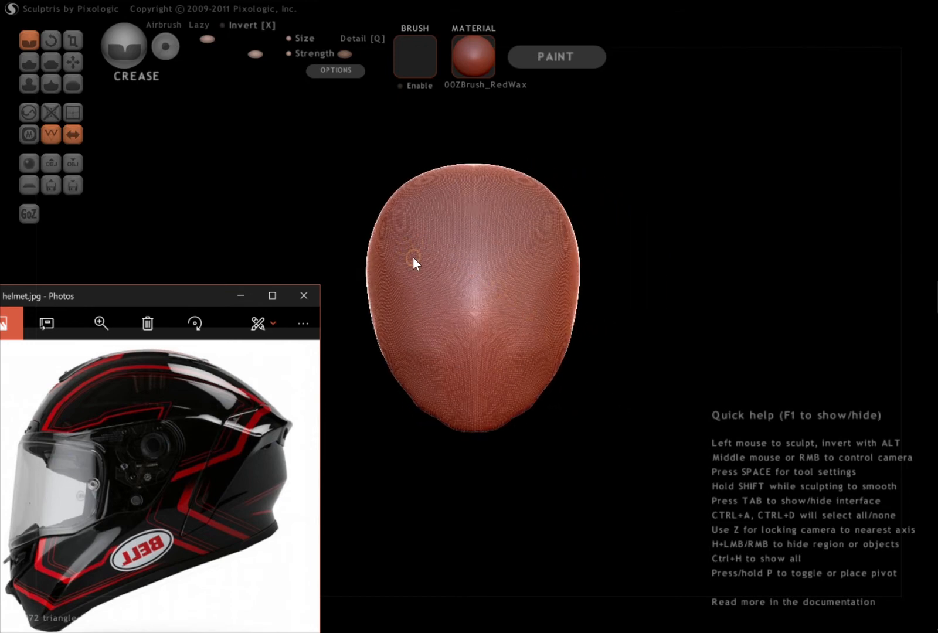
pyautogui.moveTo(391, 250); pyautogui.dragTo(470, 264)
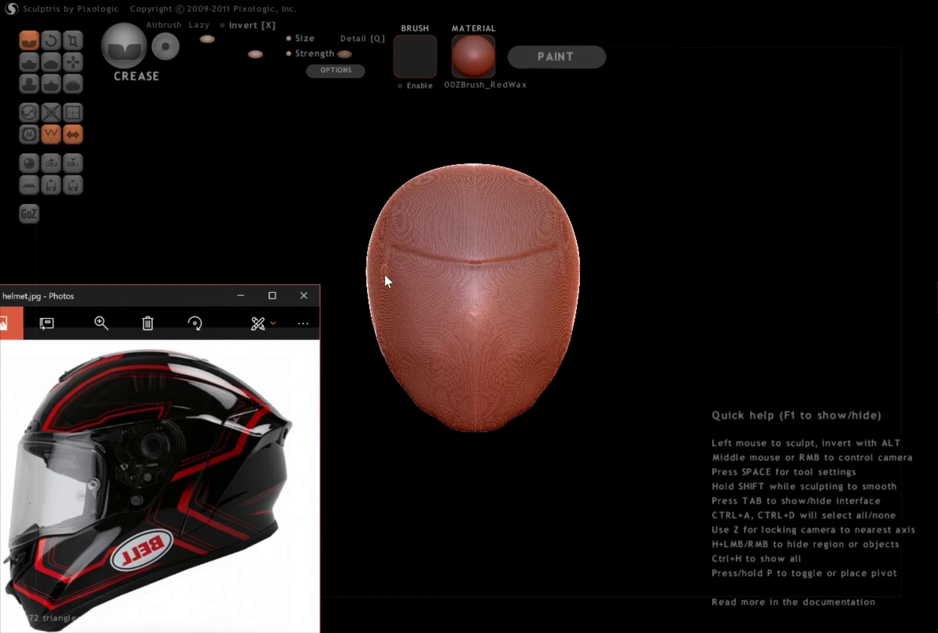
pyautogui.moveTo(385, 298)
pyautogui.mouseDown()
pyautogui.moveTo(404, 347)
pyautogui.moveTo(432, 361)
pyautogui.moveTo(477, 366)
pyautogui.mouseUp()
pyautogui.moveTo(500, 377)
pyautogui.mouseDown(button='middle')
pyautogui.moveTo(380, 352)
pyautogui.moveTo(349, 372)
pyautogui.moveTo(383, 373)
pyautogui.moveTo(567, 451)
pyautogui.moveTo(663, 444)
pyautogui.moveTo(390, 285)
pyautogui.moveTo(403, 314)
pyautogui.moveTo(388, 266)
pyautogui.mouseUp(button='middle')
pyautogui.moveTo(397, 253)
pyautogui.mouseDown()
pyautogui.moveTo(379, 291)
pyautogui.moveTo(380, 328)
pyautogui.moveTo(461, 379)
pyautogui.mouseUp()
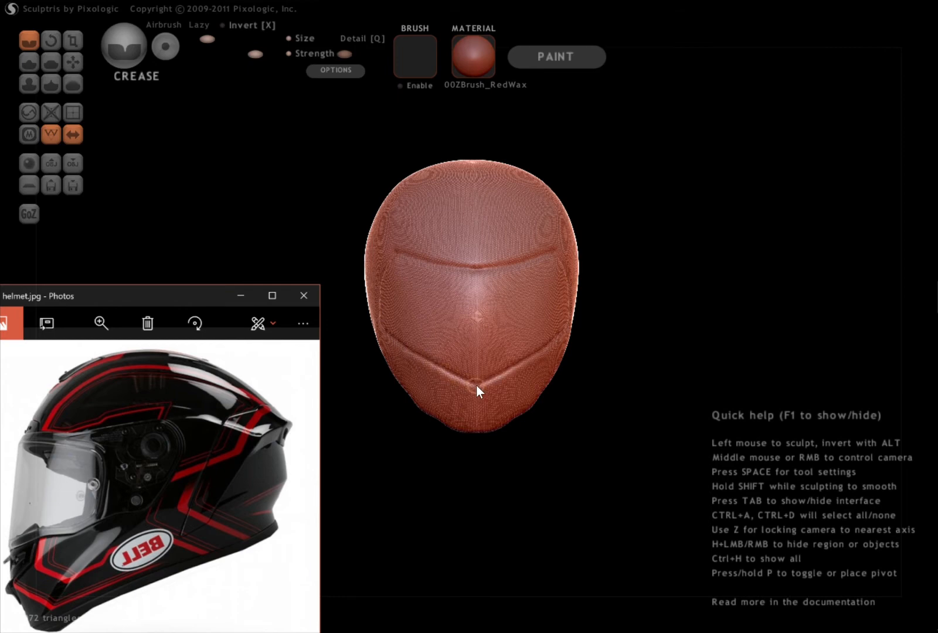
pyautogui.moveTo(547, 442)
pyautogui.mouseDown(button='middle')
pyautogui.moveTo(404, 415)
pyautogui.moveTo(380, 428)
pyautogui.moveTo(524, 435)
pyautogui.moveTo(579, 425)
pyautogui.moveTo(405, 420)
pyautogui.moveTo(377, 434)
pyautogui.moveTo(589, 432)
pyautogui.moveTo(379, 433)
pyautogui.moveTo(393, 440)
pyautogui.mouseUp(button='middle')
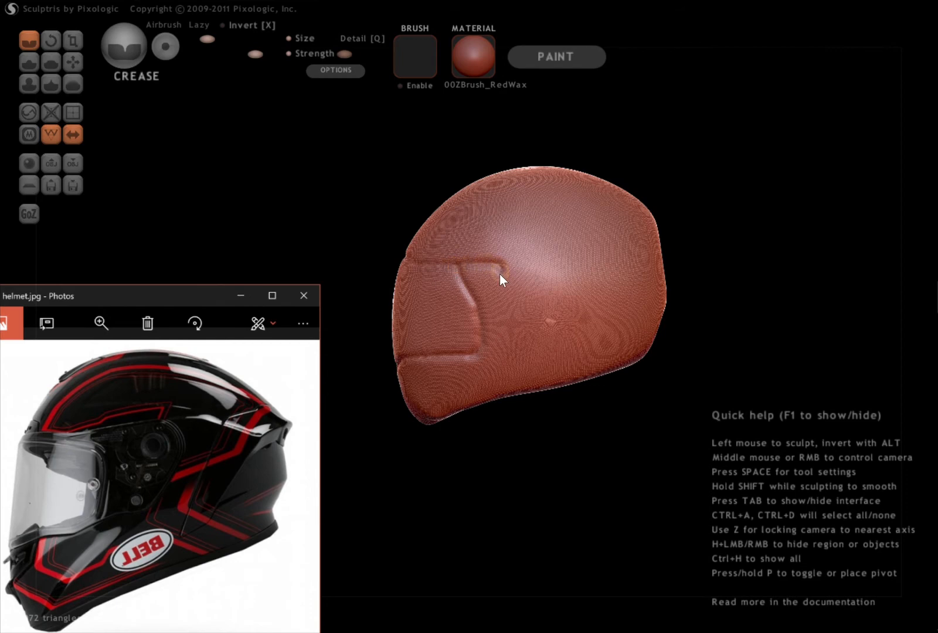
# Switch to the Draw brush and turn off the wireframe display on the helmet.
pyautogui.moveTo(482, 353)
pyautogui.mouseDown(button='middle')
pyautogui.moveTo(538, 380)
pyautogui.moveTo(691, 378)
pyautogui.moveTo(481, 367)
pyautogui.moveTo(510, 378)
pyautogui.moveTo(451, 375)
pyautogui.moveTo(508, 371)
pyautogui.moveTo(456, 377)
pyautogui.moveTo(466, 375)
pyautogui.mouseUp(button='middle')
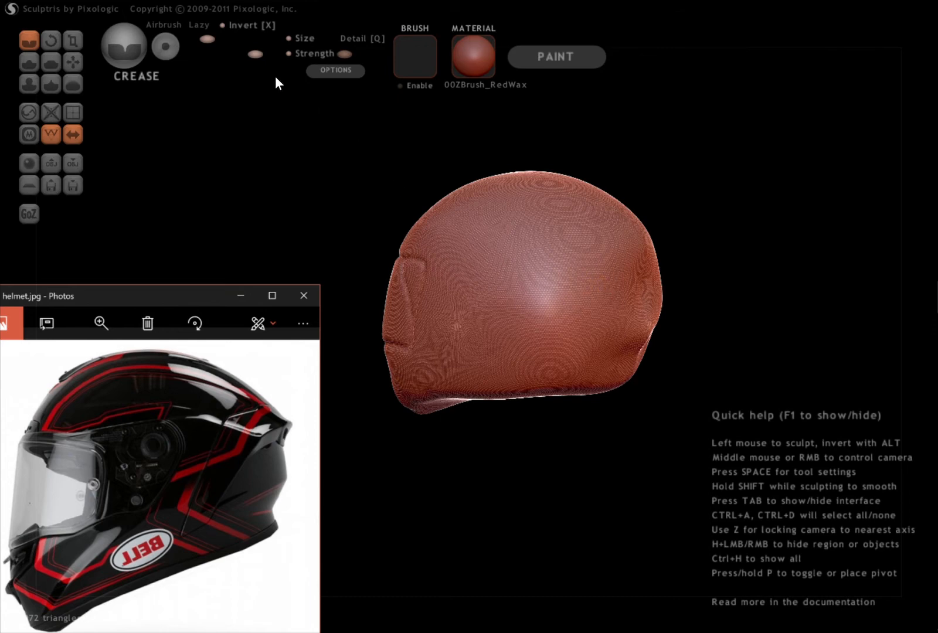
pyautogui.click(29, 61)
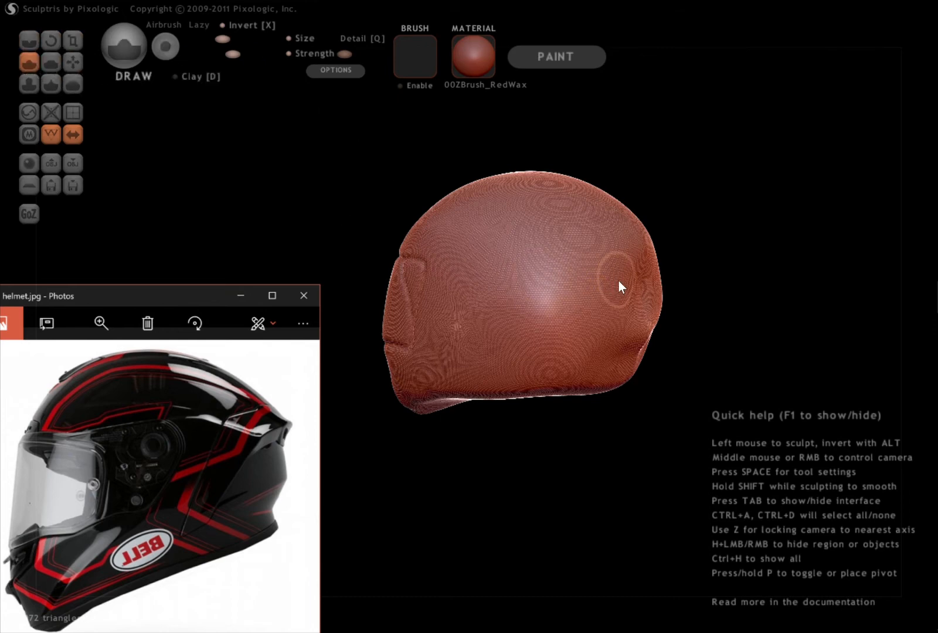
pyautogui.scroll(3, 619, 277)
pyautogui.moveTo(703, 257); pyautogui.dragTo(682, 268, button='middle')
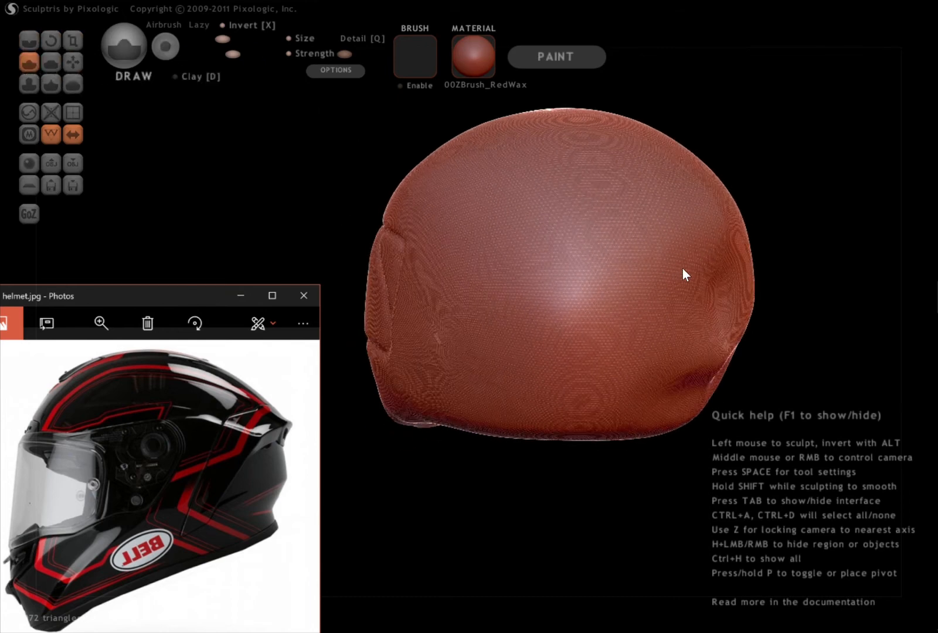
pyautogui.click(51, 134)
pyautogui.moveTo(586, 322); pyautogui.dragTo(561, 311, button='middle')
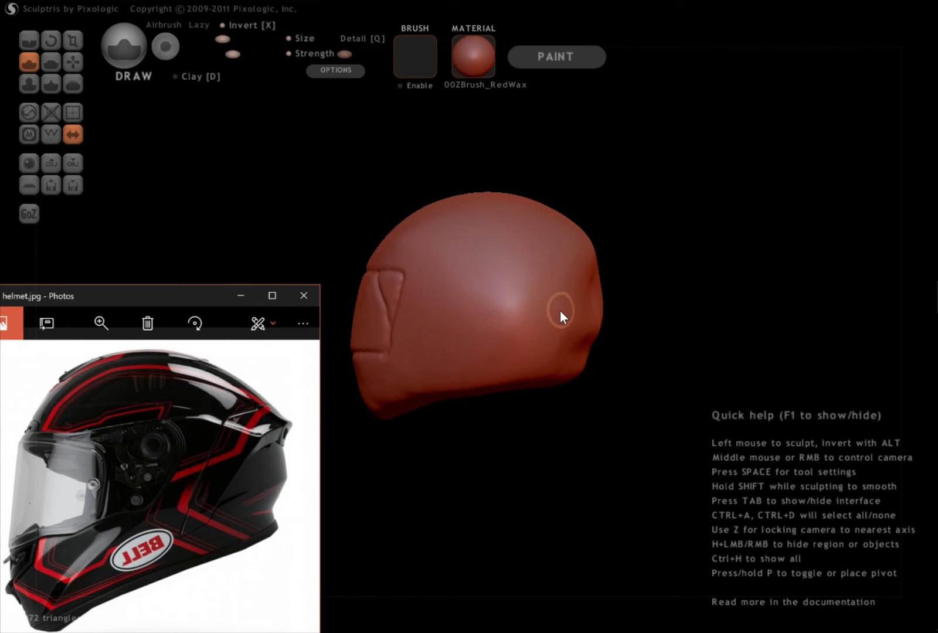
# Build up a raised spoiler ridge across the helmet's upper rear with non-inverted, symmetric Draw brush strokes.
pyautogui.moveTo(221, 41); pyautogui.dragTo(210, 38)
pyautogui.click(224, 39)
pyautogui.moveTo(521, 263)
pyautogui.mouseDown(button='middle')
pyautogui.moveTo(546, 292)
pyautogui.moveTo(515, 301)
pyautogui.mouseUp(button='middle')
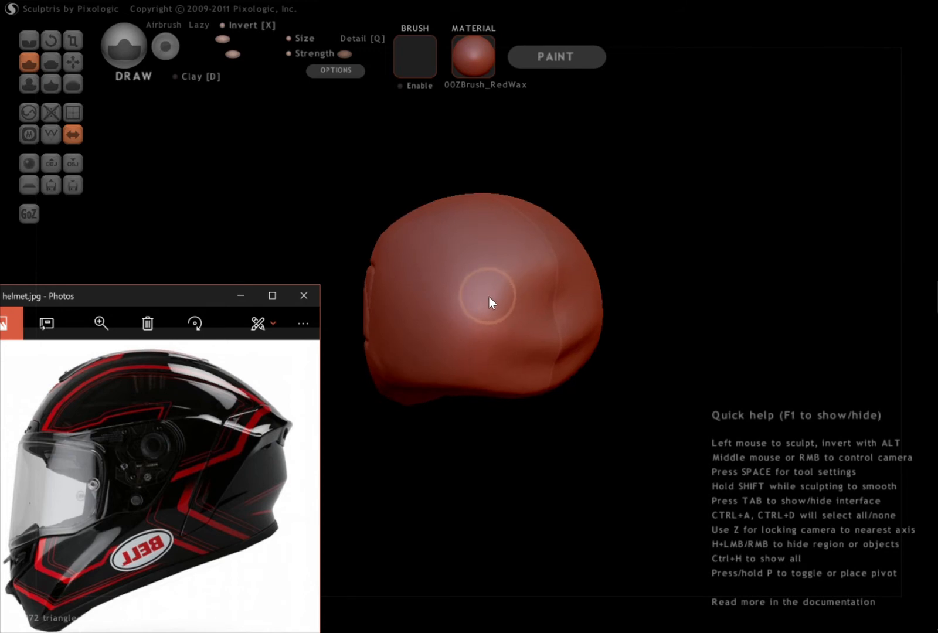
pyautogui.moveTo(493, 295)
pyautogui.mouseDown()
pyautogui.moveTo(514, 286)
pyautogui.moveTo(488, 320)
pyautogui.mouseUp()
pyautogui.hotkey('ctrl', 'z')
pyautogui.moveTo(497, 291); pyautogui.dragTo(525, 281)
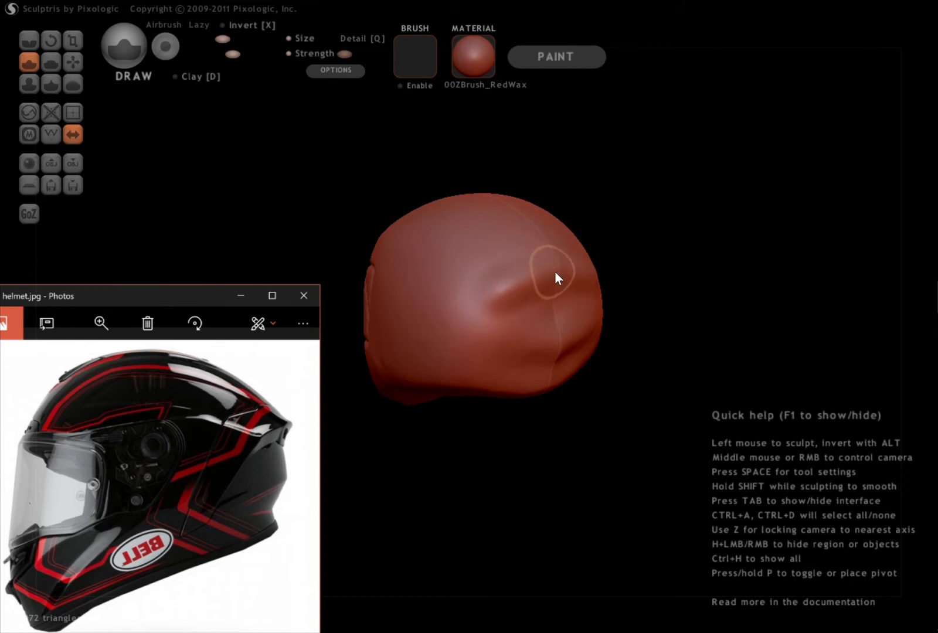
pyautogui.moveTo(480, 303); pyautogui.dragTo(569, 272)
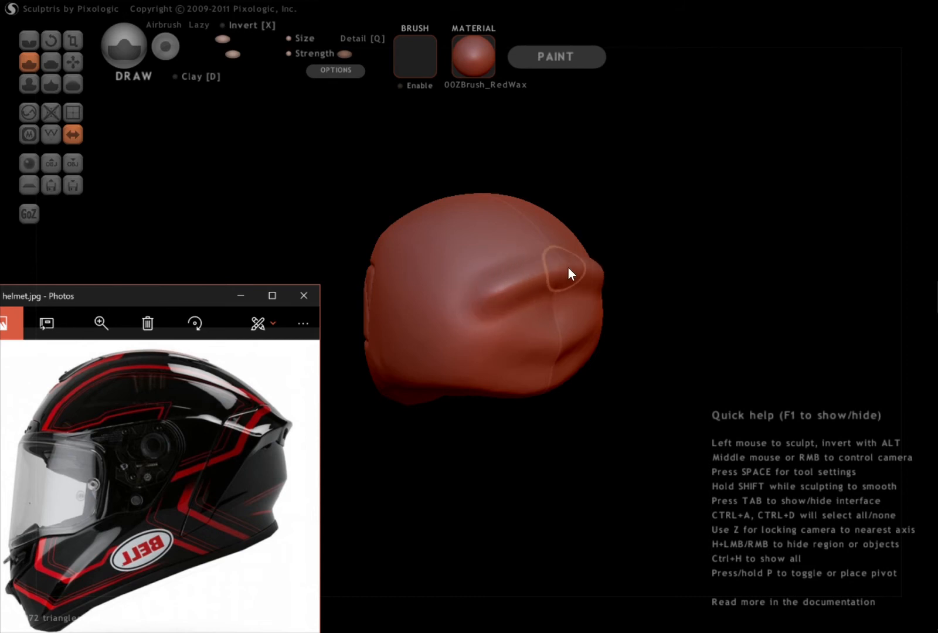
pyautogui.moveTo(469, 307); pyautogui.dragTo(574, 265)
pyautogui.moveTo(498, 299); pyautogui.dragTo(553, 274)
pyautogui.moveTo(542, 283)
pyautogui.mouseDown(button='middle')
pyautogui.moveTo(634, 281)
pyautogui.moveTo(561, 269)
pyautogui.moveTo(574, 265)
pyautogui.mouseUp(button='middle')
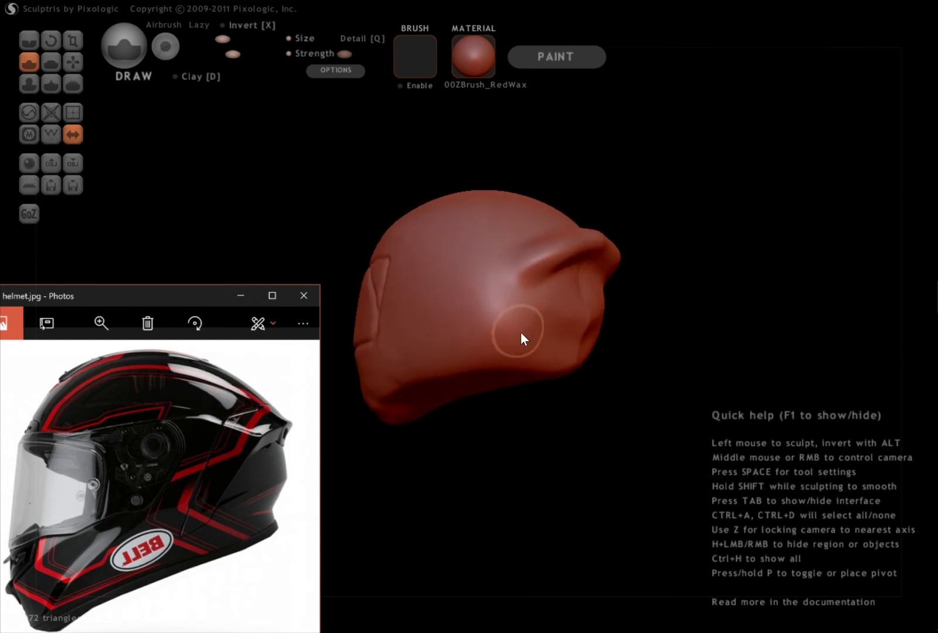
# Raise a second ridge across the back of the helmet below the upper one with the Draw brush.
pyautogui.moveTo(600, 309); pyautogui.dragTo(498, 313, button='middle')
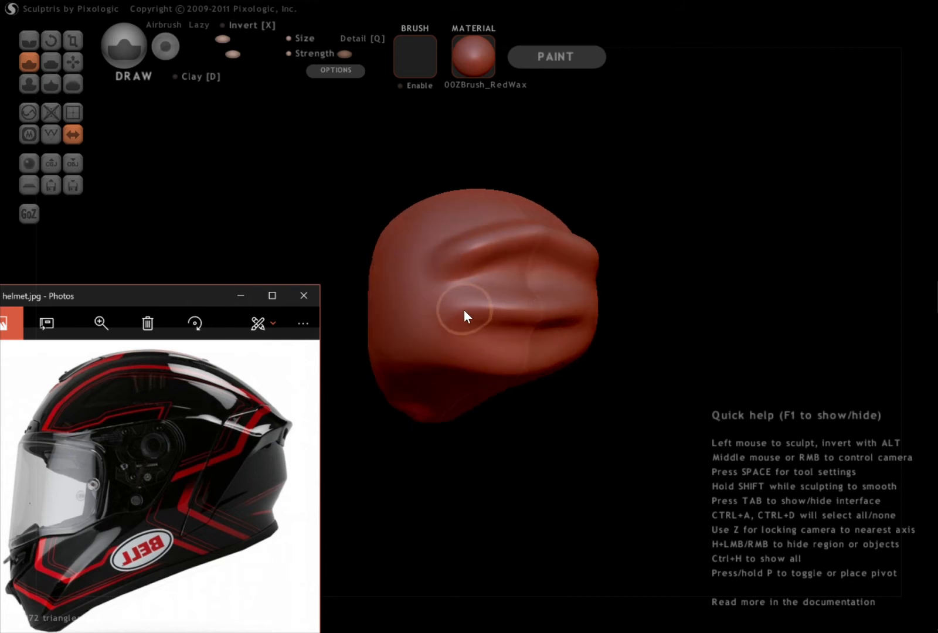
pyautogui.moveTo(464, 310); pyautogui.dragTo(542, 307)
pyautogui.moveTo(567, 314); pyautogui.dragTo(662, 327, button='middle')
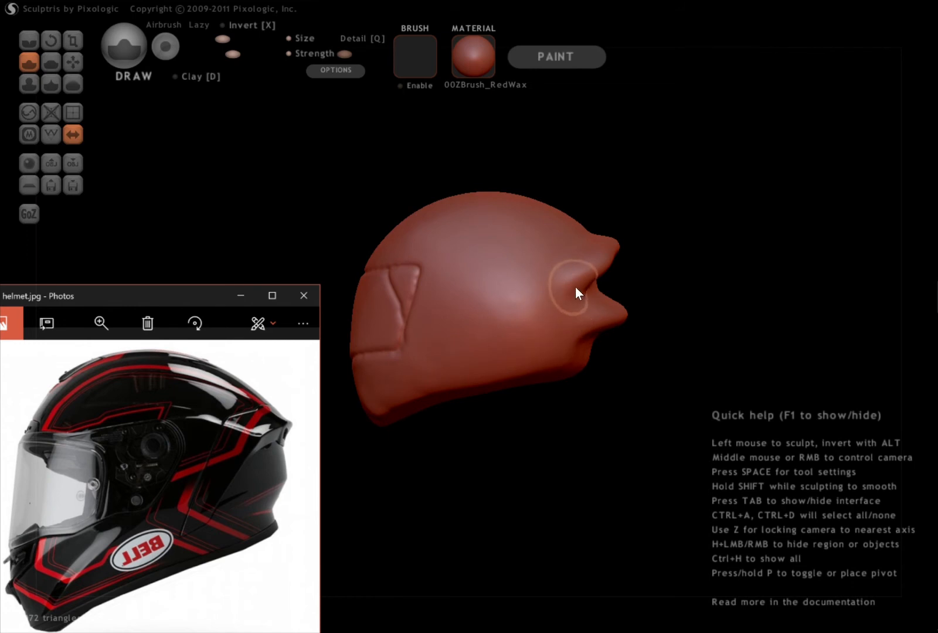
pyautogui.moveTo(596, 273); pyautogui.dragTo(490, 317, button='middle')
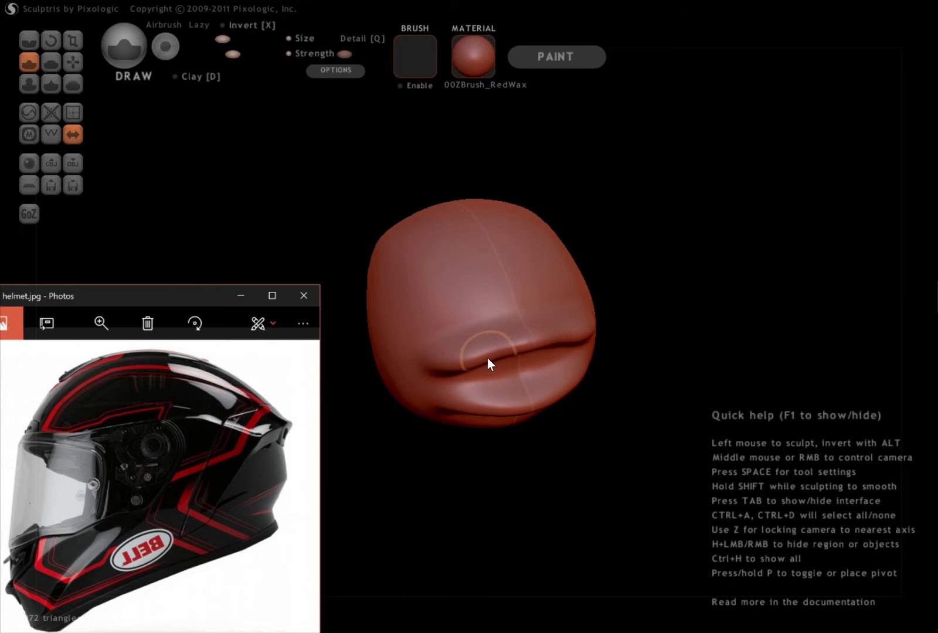
# Carve a round pivot detail with a smaller inner ring behind the visor on the helmet's side, using the Crease brush.
pyautogui.moveTo(552, 349)
pyautogui.mouseDown(button='middle')
pyautogui.moveTo(577, 357)
pyautogui.moveTo(647, 300)
pyautogui.moveTo(656, 336)
pyautogui.moveTo(602, 361)
pyautogui.moveTo(523, 339)
pyautogui.moveTo(595, 361)
pyautogui.moveTo(723, 350)
pyautogui.moveTo(661, 362)
pyautogui.moveTo(567, 352)
pyautogui.moveTo(564, 363)
pyautogui.moveTo(474, 338)
pyautogui.moveTo(429, 345)
pyautogui.moveTo(620, 350)
pyautogui.moveTo(656, 336)
pyautogui.moveTo(754, 331)
pyautogui.moveTo(715, 340)
pyautogui.moveTo(754, 345)
pyautogui.moveTo(650, 391)
pyautogui.moveTo(430, 415)
pyautogui.moveTo(513, 425)
pyautogui.mouseUp(button='middle')
pyautogui.click(31, 43)
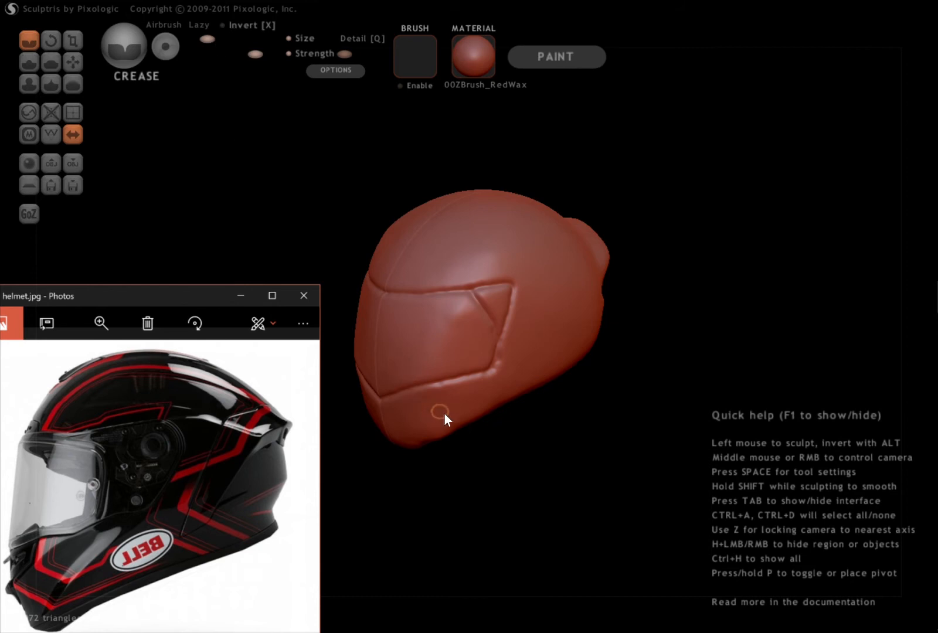
pyautogui.moveTo(457, 444); pyautogui.dragTo(461, 401, button='middle')
pyautogui.scroll(3, 498, 340)
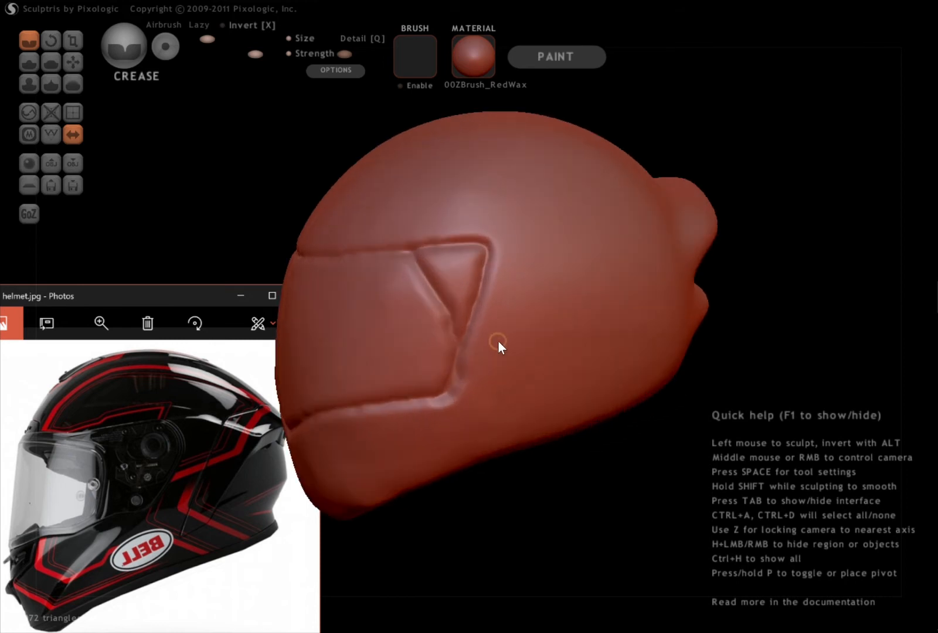
pyautogui.moveTo(505, 354)
pyautogui.mouseDown(button='middle')
pyautogui.moveTo(559, 302)
pyautogui.moveTo(536, 280)
pyautogui.moveTo(505, 273)
pyautogui.mouseUp(button='middle')
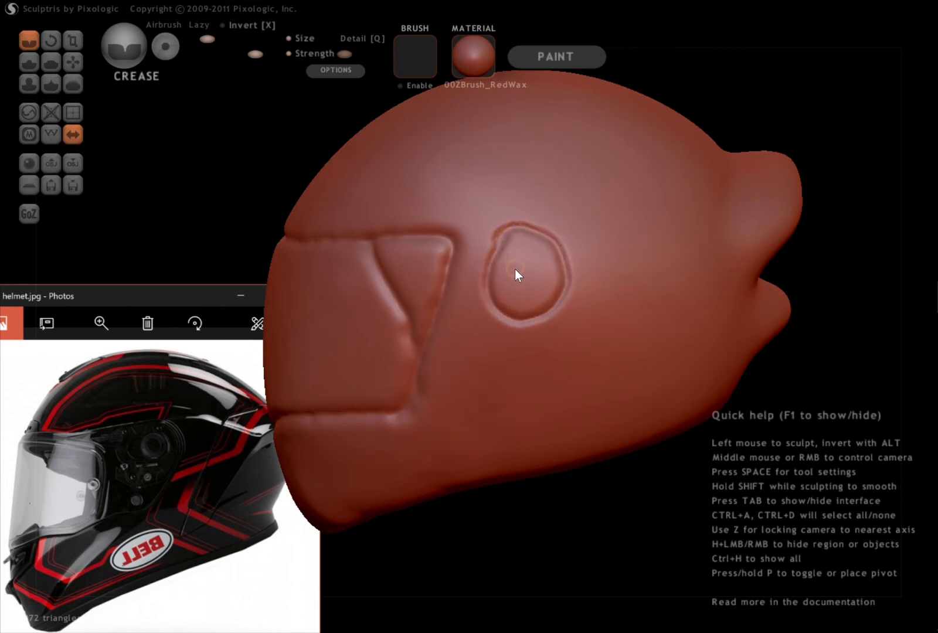
pyautogui.hotkey('ctrl', 'z')
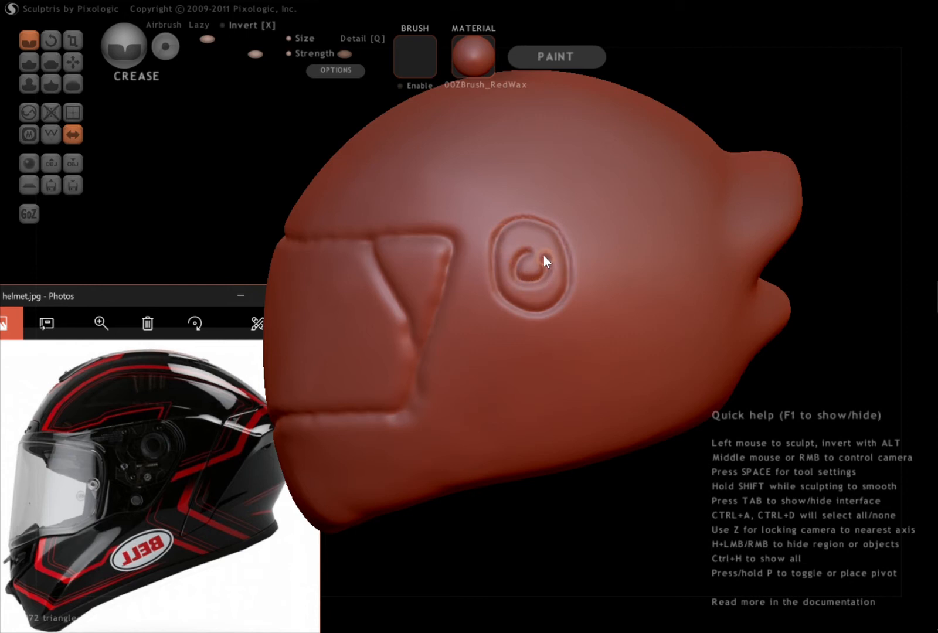
# Carve a rectangular chin vent divided by vertical slats below the visor's V-shaped edge with the Crease brush.
pyautogui.moveTo(514, 283); pyautogui.dragTo(686, 291, button='middle')
pyautogui.moveTo(373, 540); pyautogui.dragTo(401, 478, button='middle')
pyautogui.moveTo(320, 369)
pyautogui.mouseDown()
pyautogui.moveTo(365, 392)
pyautogui.moveTo(410, 397)
pyautogui.mouseUp()
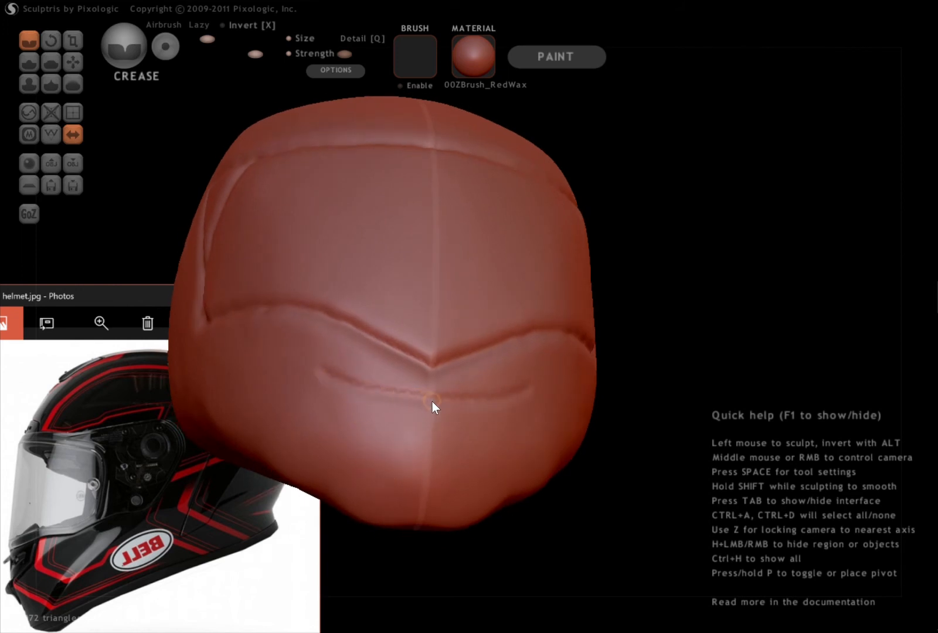
pyautogui.moveTo(307, 412)
pyautogui.mouseDown()
pyautogui.moveTo(304, 427)
pyautogui.moveTo(430, 448)
pyautogui.mouseUp()
pyautogui.moveTo(354, 421)
pyautogui.mouseDown(button='middle')
pyautogui.moveTo(360, 447)
pyautogui.moveTo(431, 497)
pyautogui.moveTo(477, 474)
pyautogui.moveTo(325, 418)
pyautogui.moveTo(327, 398)
pyautogui.mouseUp(button='middle')
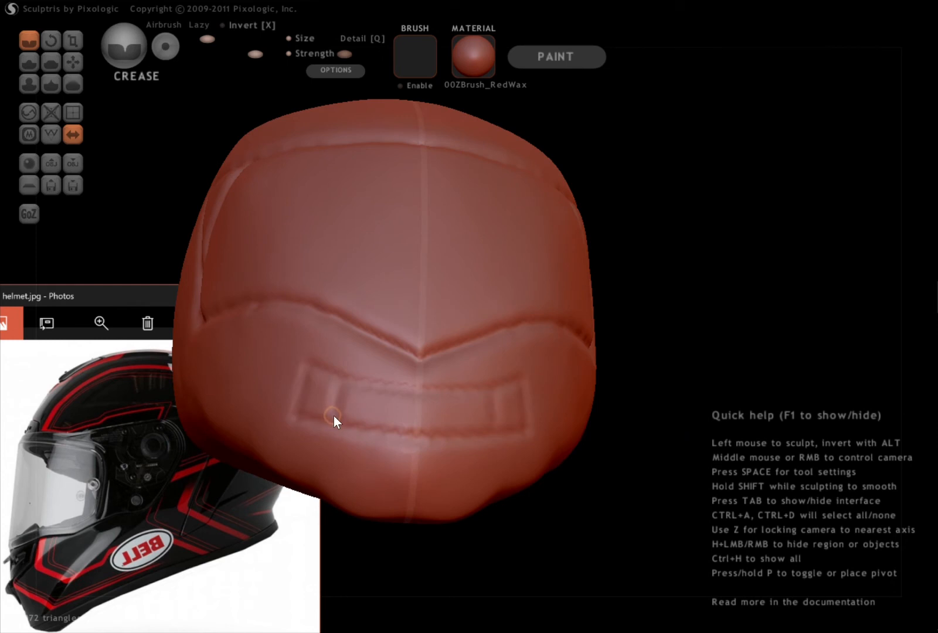
pyautogui.moveTo(379, 393); pyautogui.dragTo(374, 432)
pyautogui.moveTo(406, 394); pyautogui.dragTo(405, 430)
# Carve side seams from the round pivot detail down to the helmet's lower edge and back to the upper rear ridge.
pyautogui.moveTo(397, 447)
pyautogui.mouseDown(button='middle')
pyautogui.moveTo(220, 483)
pyautogui.moveTo(261, 506)
pyautogui.moveTo(366, 499)
pyautogui.moveTo(206, 488)
pyautogui.moveTo(177, 496)
pyautogui.moveTo(184, 502)
pyautogui.mouseUp(button='middle')
pyautogui.scroll(-4, 413, 406)
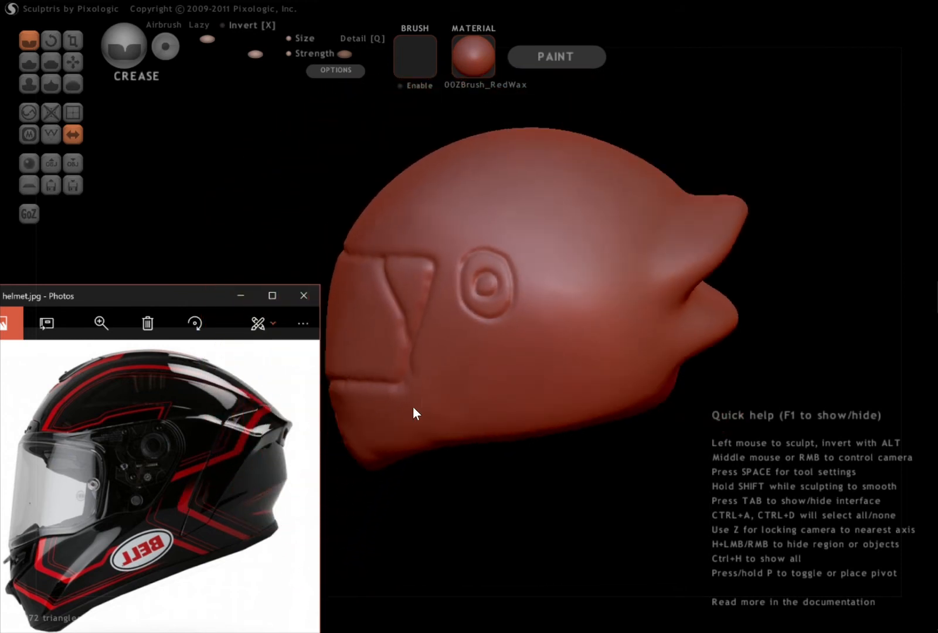
pyautogui.moveTo(454, 423); pyautogui.dragTo(472, 381)
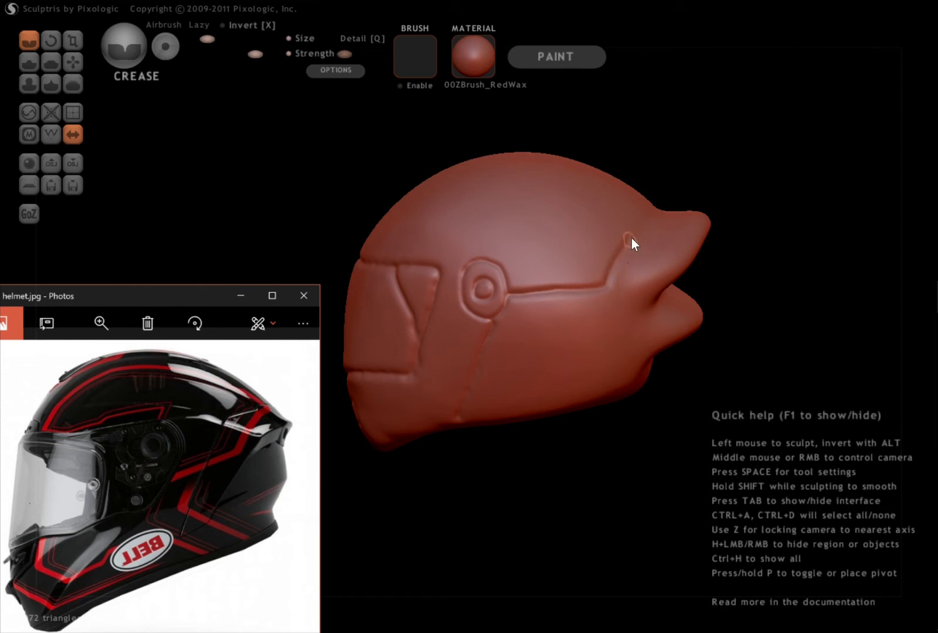
# Carve a symmetric panel outline along the helmet's crown that ends in a point above the visor.
pyautogui.moveTo(658, 210); pyautogui.dragTo(427, 270, button='middle')
pyautogui.moveTo(420, 213); pyautogui.dragTo(432, 181, button='middle')
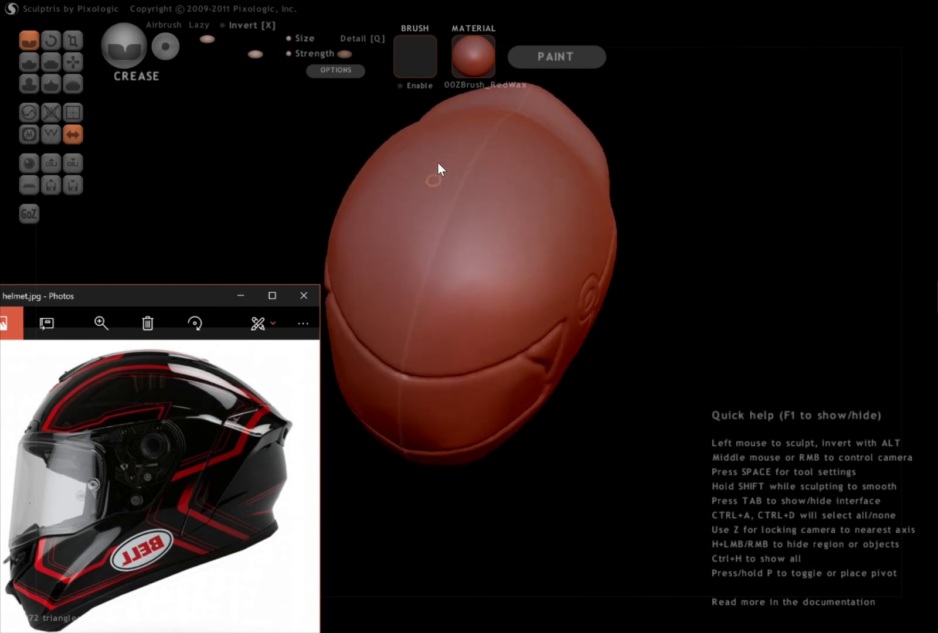
pyautogui.moveTo(443, 139)
pyautogui.mouseDown()
pyautogui.moveTo(408, 184)
pyautogui.moveTo(370, 263)
pyautogui.moveTo(400, 310)
pyautogui.mouseUp()
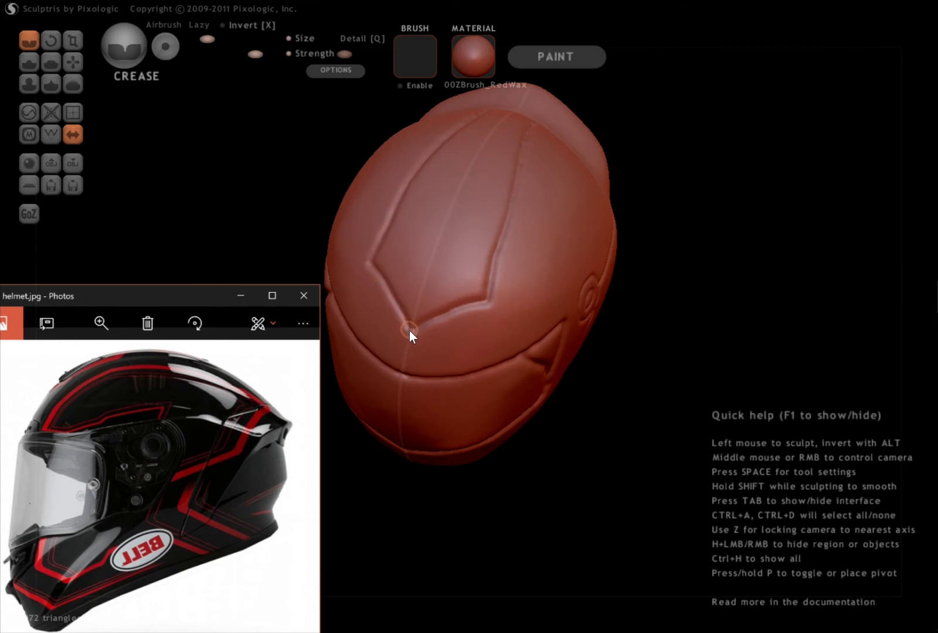
# Carve an angular panel outline on the helmet's rear side around the lower ridge with the Crease brush.
pyautogui.moveTo(437, 345)
pyautogui.mouseDown(button='middle')
pyautogui.moveTo(331, 273)
pyautogui.moveTo(298, 280)
pyautogui.moveTo(212, 247)
pyautogui.mouseUp(button='middle')
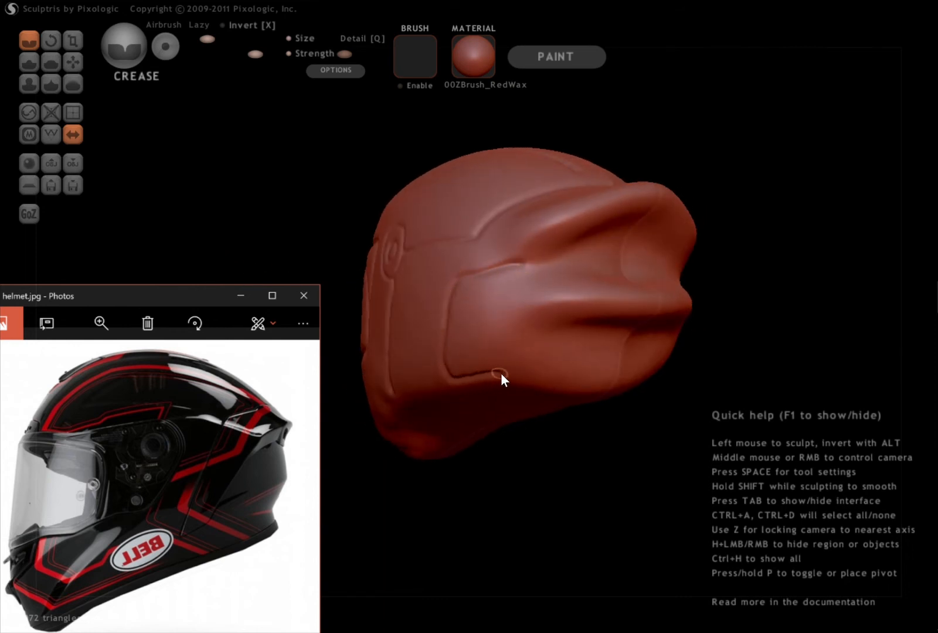
pyautogui.moveTo(552, 377); pyautogui.dragTo(603, 380)
pyautogui.moveTo(603, 386); pyautogui.dragTo(578, 395, button='middle')
pyautogui.moveTo(515, 287); pyautogui.dragTo(606, 254)
pyautogui.moveTo(477, 339); pyautogui.dragTo(630, 326, button='middle')
pyautogui.moveTo(709, 342); pyautogui.dragTo(765, 337)
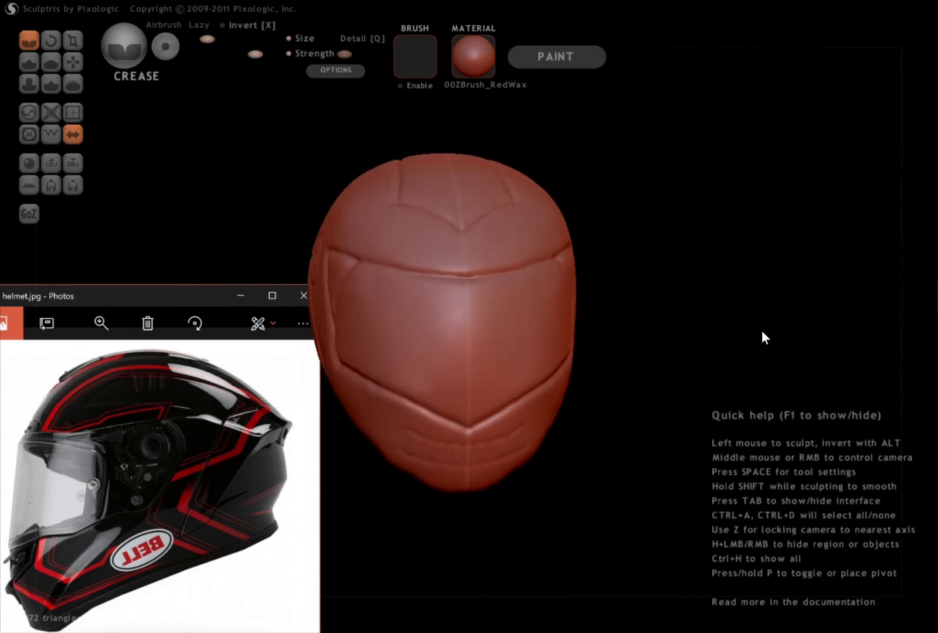
pyautogui.moveTo(511, 342)
pyautogui.mouseDown(button='right')
pyautogui.moveTo(452, 345)
pyautogui.moveTo(343, 286)
pyautogui.mouseUp(button='right')
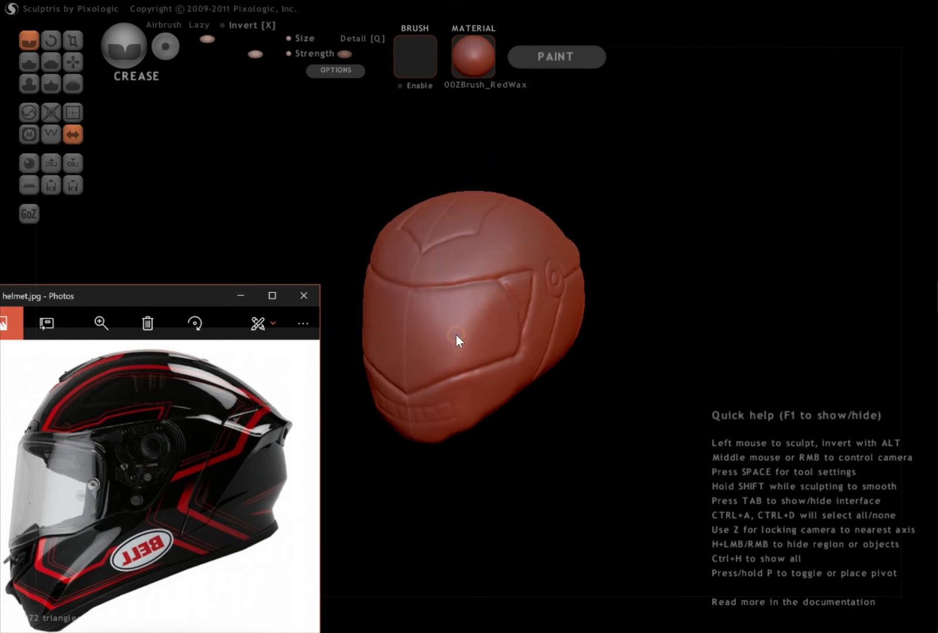
# Hollow out the upper visor area with the inverted Draw brush, enlarging the brush for the broad strokes.
pyautogui.moveTo(456, 339); pyautogui.dragTo(587, 325, button='right')
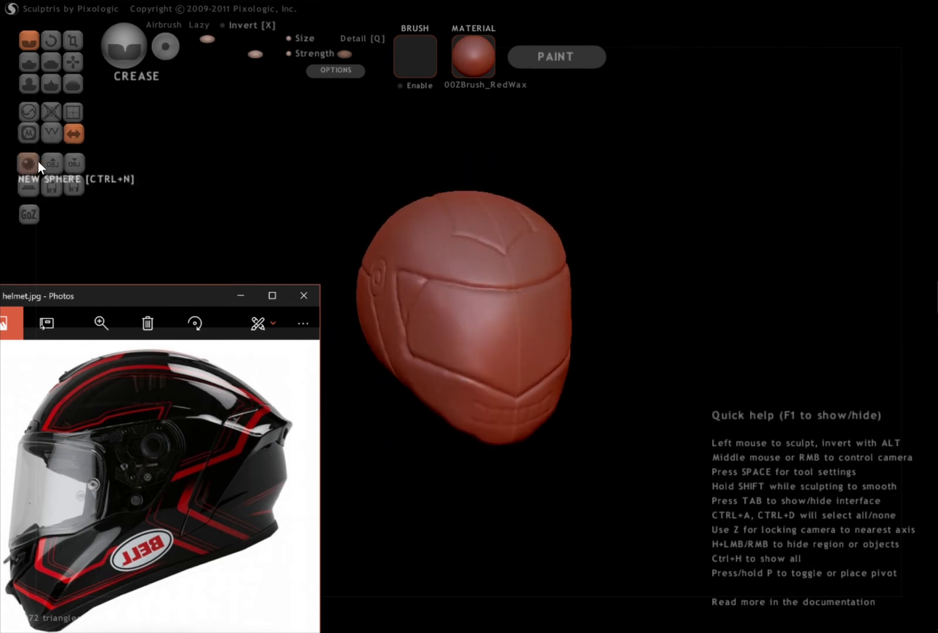
pyautogui.click(31, 63)
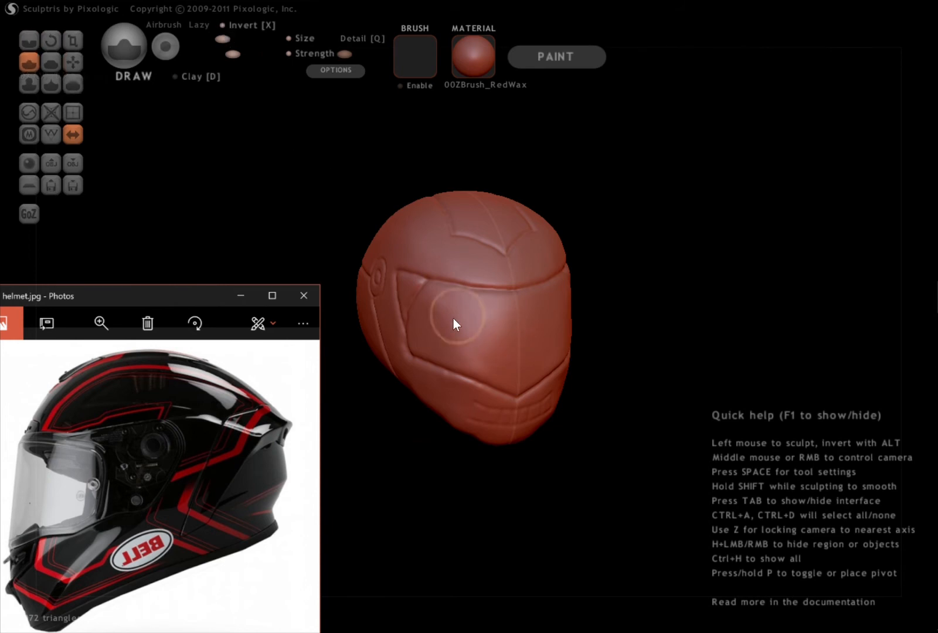
pyautogui.scroll(5, 456, 322)
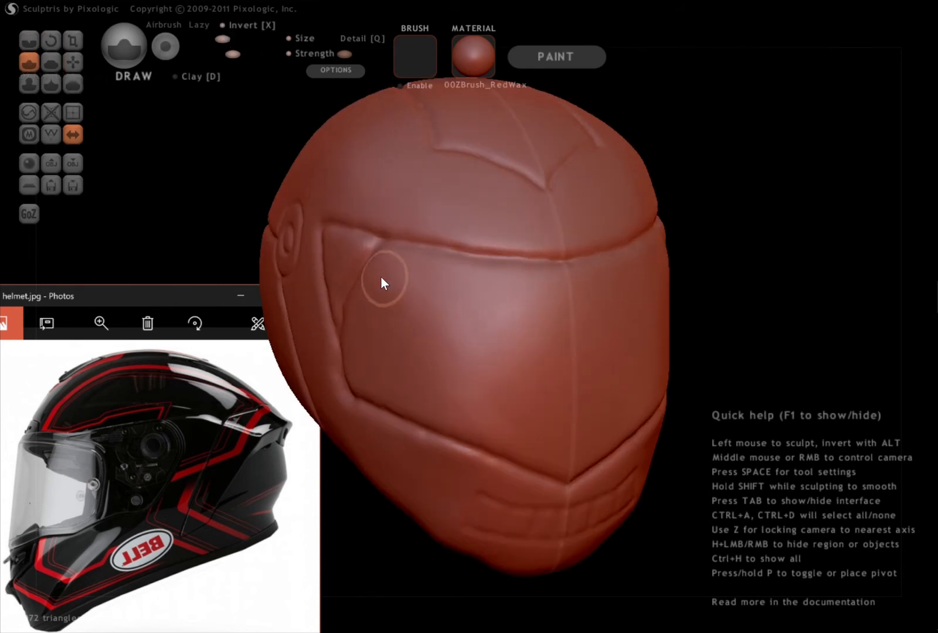
pyautogui.moveTo(390, 276); pyautogui.dragTo(400, 264)
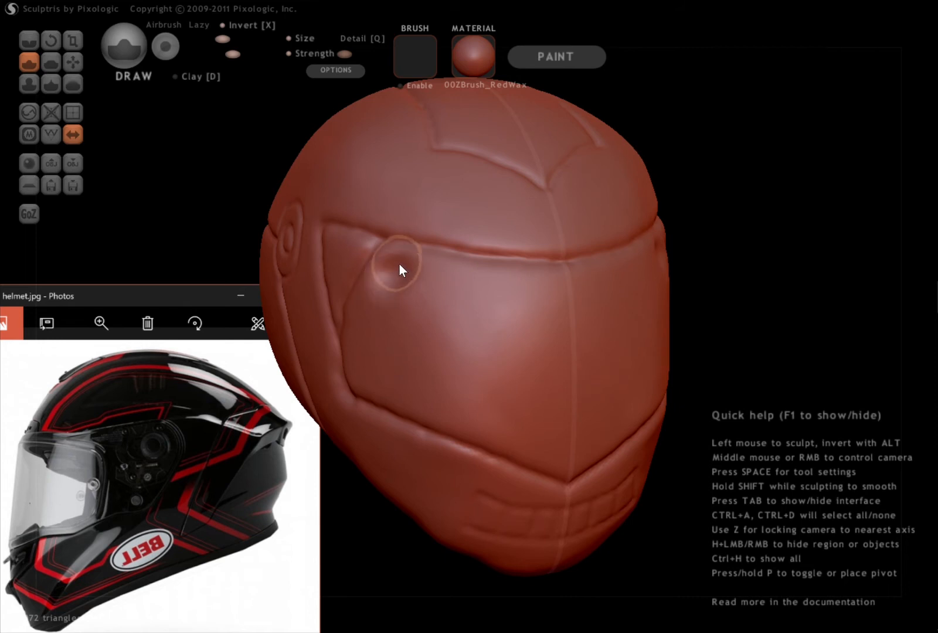
pyautogui.moveTo(372, 314); pyautogui.dragTo(403, 269)
pyautogui.moveTo(218, 38); pyautogui.dragTo(237, 38)
pyautogui.moveTo(383, 255)
pyautogui.mouseDown()
pyautogui.moveTo(423, 325)
pyautogui.moveTo(561, 337)
pyautogui.moveTo(545, 323)
pyautogui.moveTo(447, 336)
pyautogui.moveTo(589, 378)
pyautogui.moveTo(444, 368)
pyautogui.moveTo(404, 343)
pyautogui.moveTo(443, 316)
pyautogui.moveTo(581, 330)
pyautogui.moveTo(574, 401)
pyautogui.moveTo(506, 388)
pyautogui.moveTo(531, 360)
pyautogui.moveTo(506, 343)
pyautogui.moveTo(576, 369)
pyautogui.moveTo(558, 372)
pyautogui.mouseUp()
pyautogui.moveTo(558, 371); pyautogui.dragTo(447, 352, button='right')
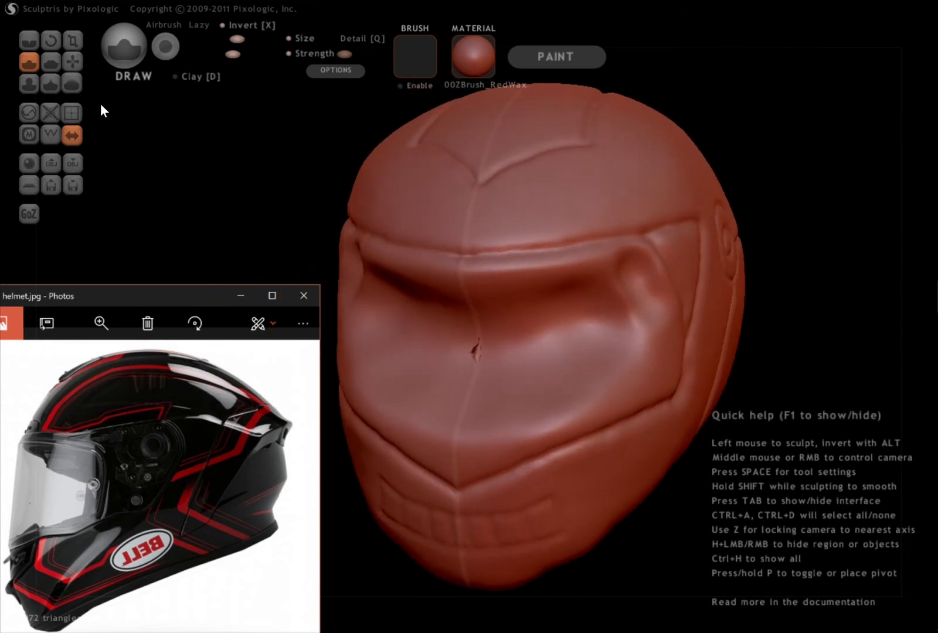
# Smooth away the small tear on the centre line of the visor recess with the Smooth brush.
pyautogui.moveTo(483, 383); pyautogui.dragTo(543, 400, button='right')
pyautogui.scroll(5, 541, 387)
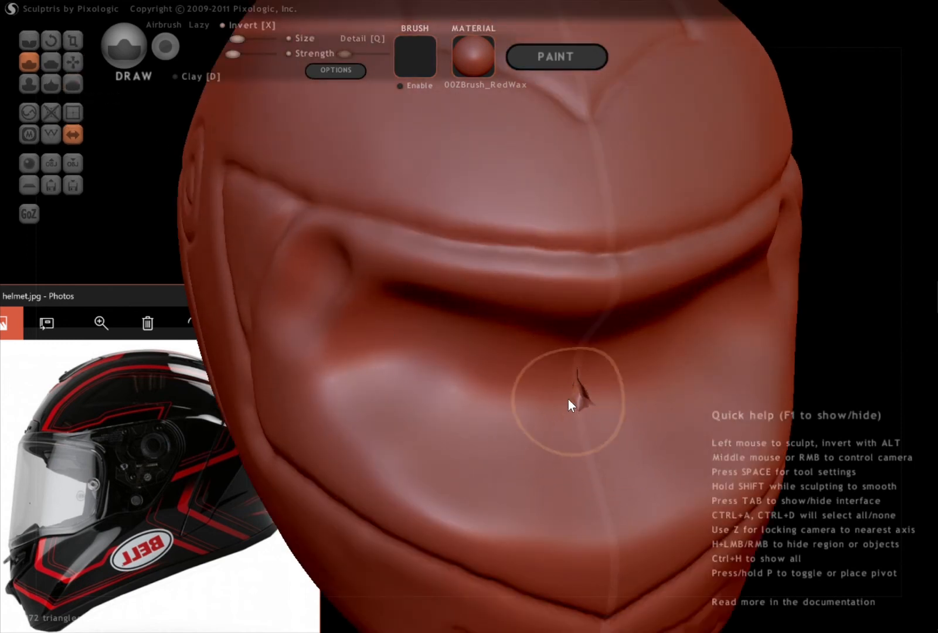
pyautogui.click(73, 83)
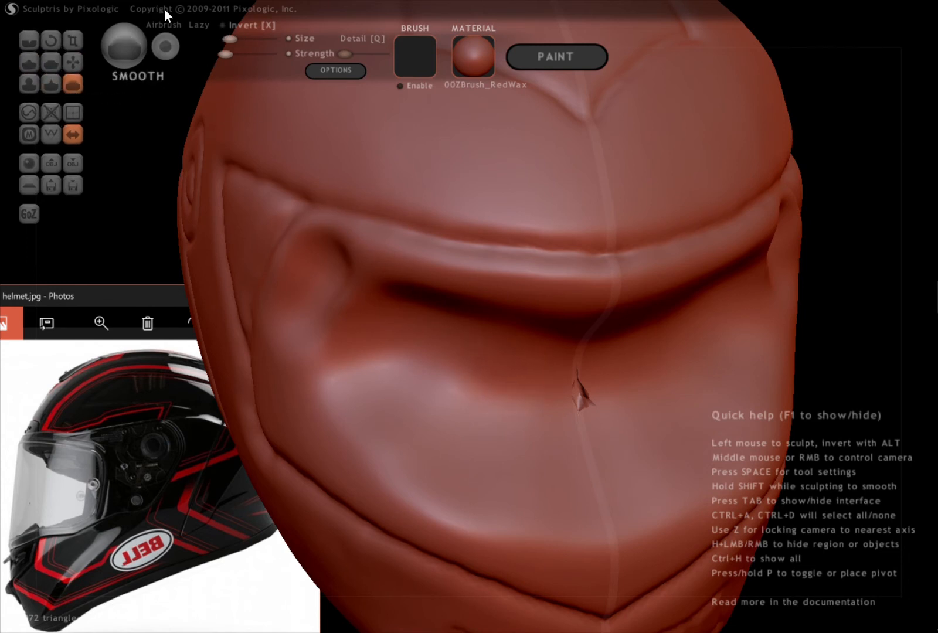
pyautogui.moveTo(577, 402)
pyautogui.mouseDown()
pyautogui.moveTo(594, 403)
pyautogui.moveTo(583, 410)
pyautogui.moveTo(554, 392)
pyautogui.mouseUp()
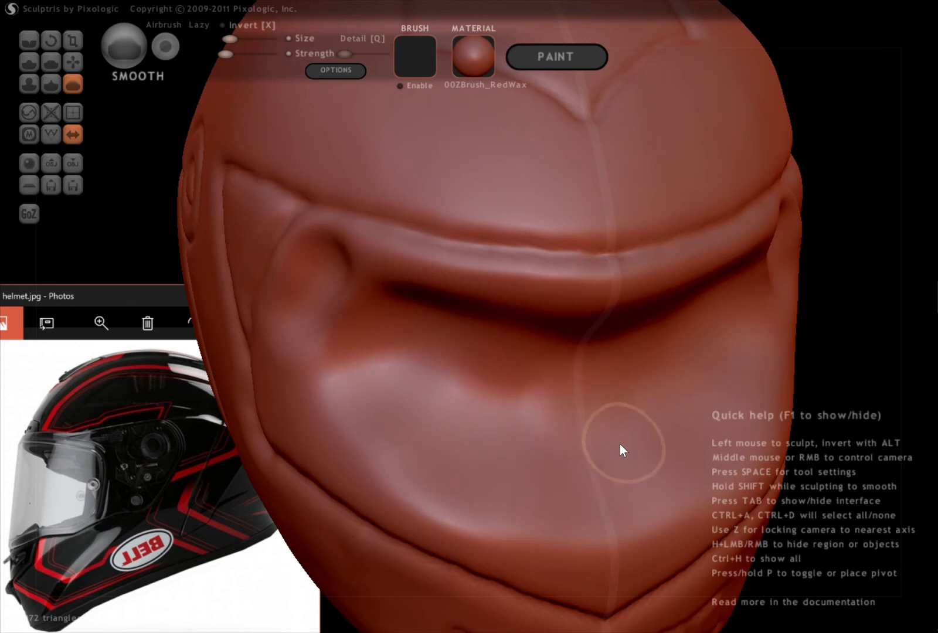
pyautogui.scroll(-5, 566, 433)
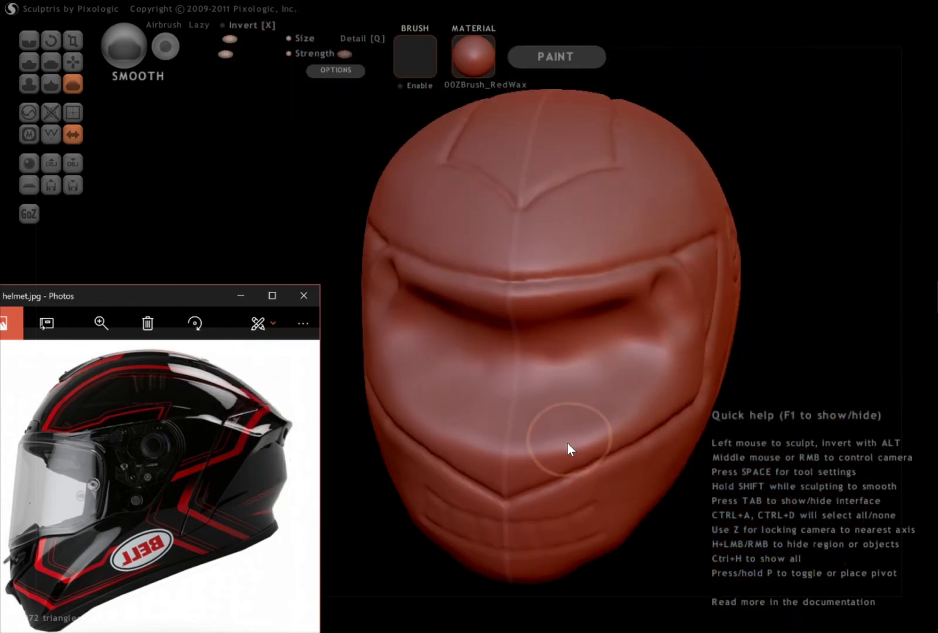
# Carve hollows into the lower visor area above the chin edge with the inverted Draw brush, reducing the brush size for finer strokes.
pyautogui.click(28, 62)
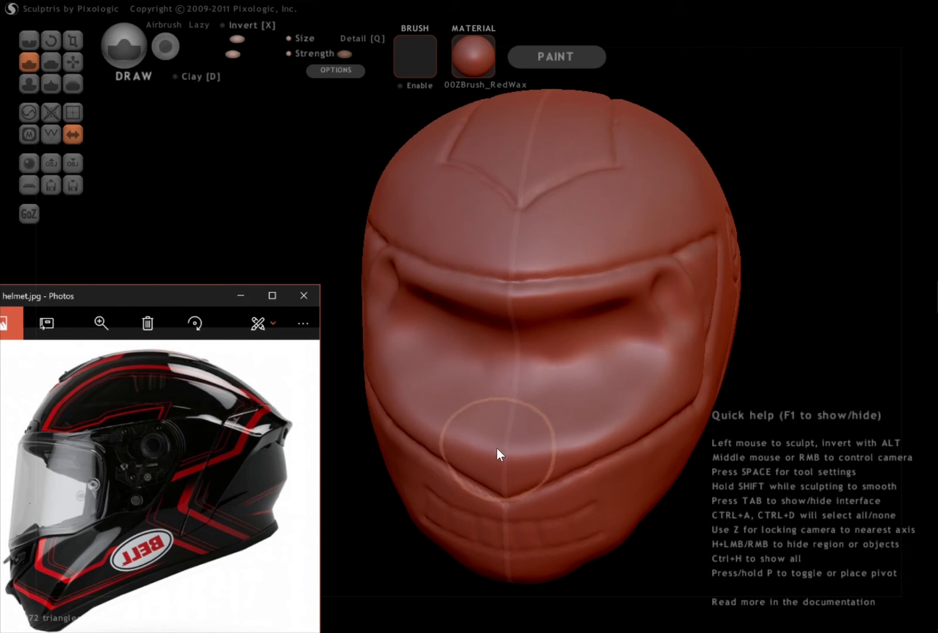
pyautogui.moveTo(498, 419); pyautogui.dragTo(542, 370, button='right')
pyautogui.click(223, 27)
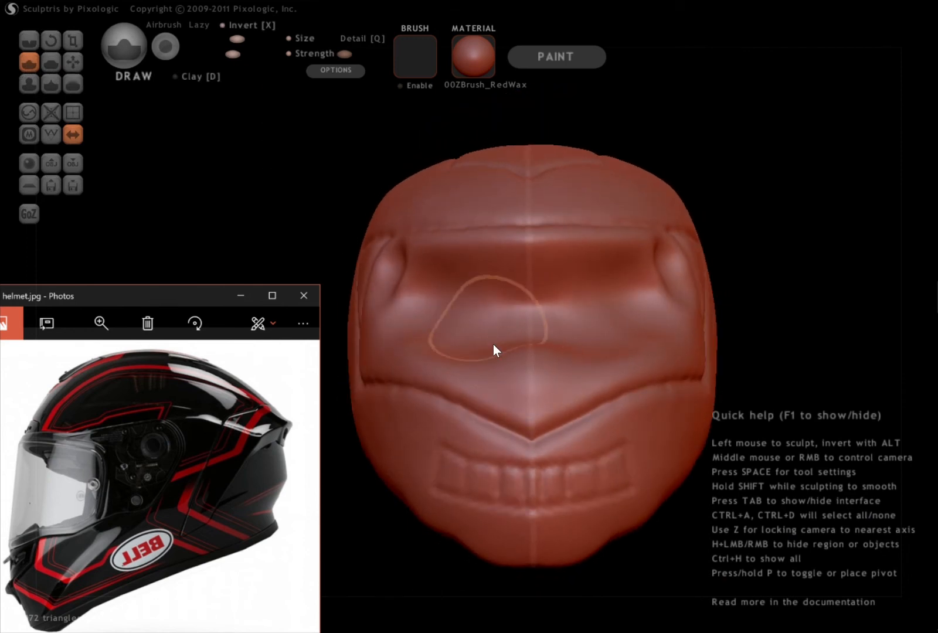
pyautogui.moveTo(565, 351)
pyautogui.mouseDown()
pyautogui.moveTo(531, 366)
pyautogui.moveTo(434, 346)
pyautogui.mouseUp()
pyautogui.moveTo(237, 39); pyautogui.dragTo(219, 39)
pyautogui.moveTo(475, 374)
pyautogui.mouseDown()
pyautogui.moveTo(447, 368)
pyautogui.moveTo(490, 388)
pyautogui.moveTo(555, 386)
pyautogui.moveTo(465, 348)
pyautogui.mouseUp()
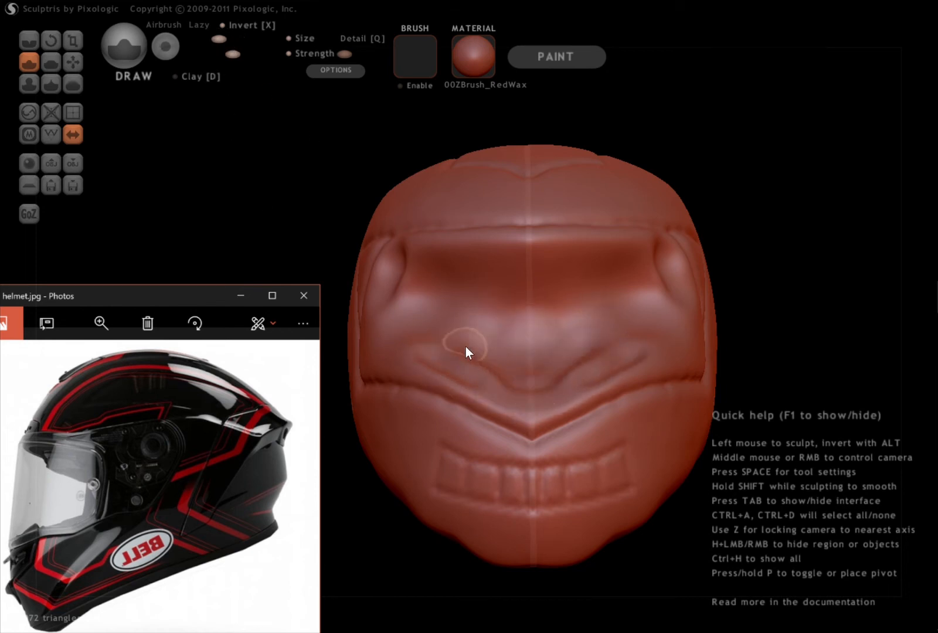
# Deepen the whole visor recess from its side edges to the centre with the inverted Draw brush at a higher strength.
pyautogui.moveTo(466, 347); pyautogui.dragTo(567, 400, button='right')
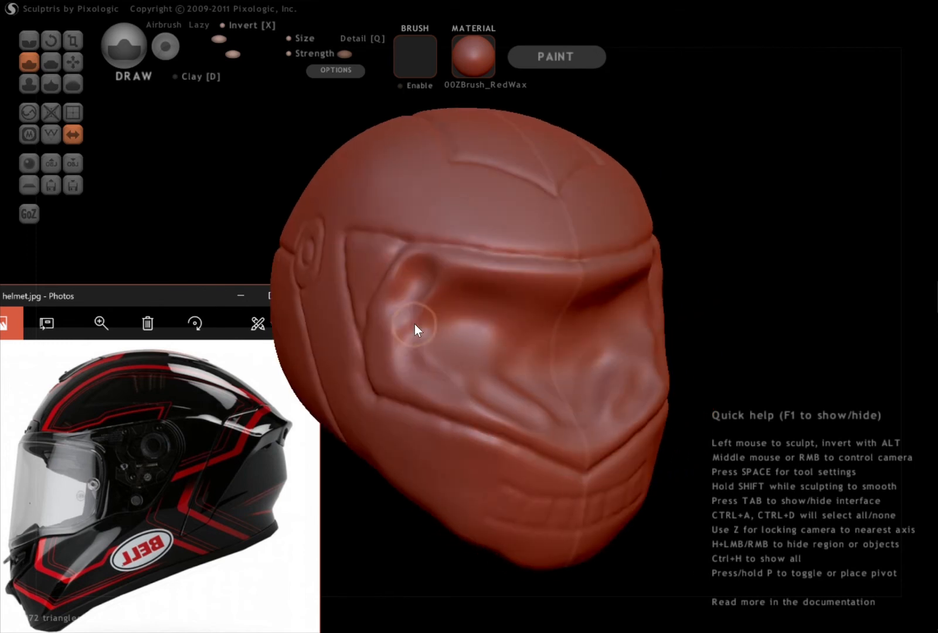
pyautogui.moveTo(416, 325); pyautogui.dragTo(397, 345)
pyautogui.click(254, 54)
pyautogui.moveTo(428, 318)
pyautogui.mouseDown()
pyautogui.moveTo(457, 293)
pyautogui.moveTo(453, 282)
pyautogui.moveTo(547, 298)
pyautogui.moveTo(563, 315)
pyautogui.moveTo(547, 357)
pyautogui.moveTo(511, 391)
pyautogui.moveTo(556, 412)
pyautogui.moveTo(456, 378)
pyautogui.moveTo(428, 293)
pyautogui.moveTo(395, 321)
pyautogui.moveTo(405, 365)
pyautogui.moveTo(522, 425)
pyautogui.moveTo(594, 429)
pyautogui.mouseUp()
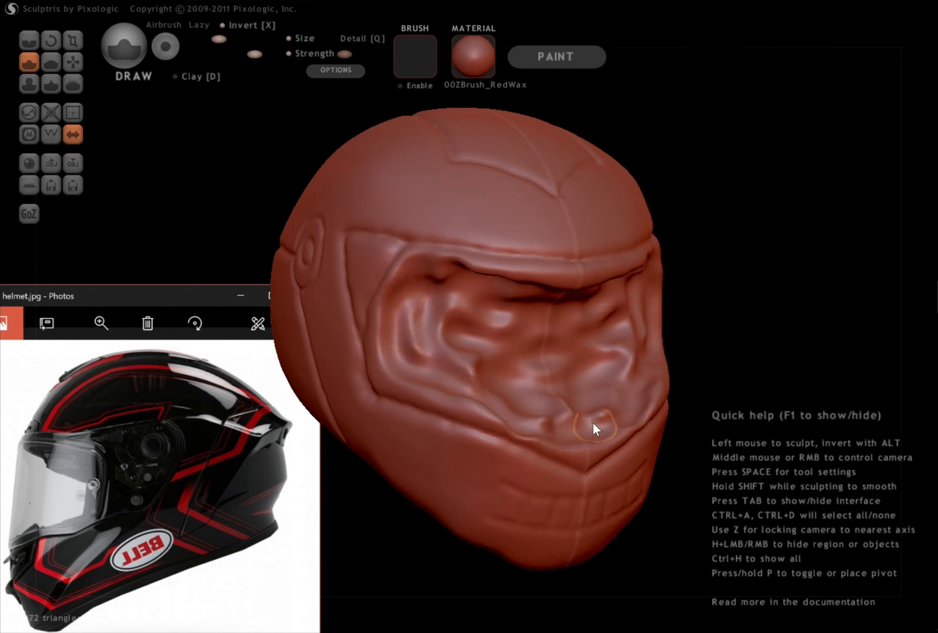
pyautogui.moveTo(557, 382); pyautogui.dragTo(432, 349, button='middle')
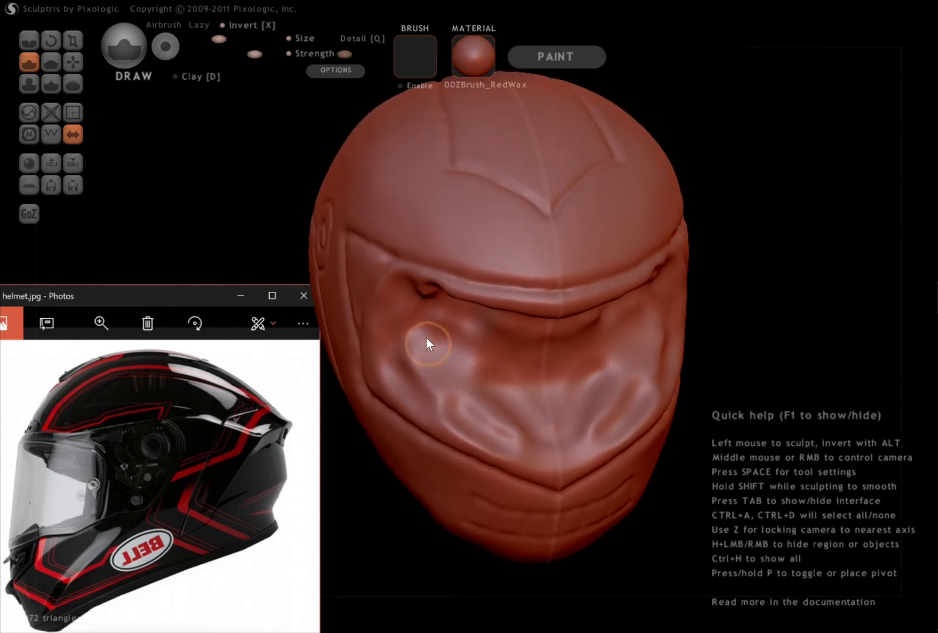
pyautogui.moveTo(409, 314)
pyautogui.mouseDown()
pyautogui.moveTo(419, 371)
pyautogui.moveTo(484, 419)
pyautogui.moveTo(564, 429)
pyautogui.moveTo(456, 384)
pyautogui.mouseUp()
pyautogui.moveTo(405, 313)
pyautogui.mouseDown()
pyautogui.moveTo(430, 384)
pyautogui.moveTo(494, 435)
pyautogui.moveTo(603, 433)
pyautogui.mouseUp()
pyautogui.moveTo(404, 301)
pyautogui.mouseDown()
pyautogui.moveTo(434, 365)
pyautogui.moveTo(538, 420)
pyautogui.moveTo(493, 412)
pyautogui.moveTo(589, 418)
pyautogui.moveTo(522, 446)
pyautogui.moveTo(554, 409)
pyautogui.moveTo(551, 392)
pyautogui.moveTo(442, 351)
pyautogui.moveTo(574, 375)
pyautogui.moveTo(471, 349)
pyautogui.moveTo(534, 356)
pyautogui.moveTo(441, 317)
pyautogui.moveTo(583, 354)
pyautogui.mouseUp()
pyautogui.moveTo(583, 353); pyautogui.dragTo(584, 315, button='middle')
pyautogui.moveTo(578, 333)
pyautogui.mouseDown()
pyautogui.moveTo(436, 292)
pyautogui.moveTo(457, 339)
pyautogui.moveTo(489, 368)
pyautogui.moveTo(475, 336)
pyautogui.moveTo(576, 364)
pyautogui.moveTo(473, 310)
pyautogui.moveTo(574, 333)
pyautogui.moveTo(474, 309)
pyautogui.moveTo(559, 333)
pyautogui.mouseUp()
pyautogui.moveTo(558, 332)
pyautogui.mouseDown(button='middle')
pyautogui.moveTo(419, 351)
pyautogui.moveTo(388, 390)
pyautogui.moveTo(491, 353)
pyautogui.mouseUp(button='middle')
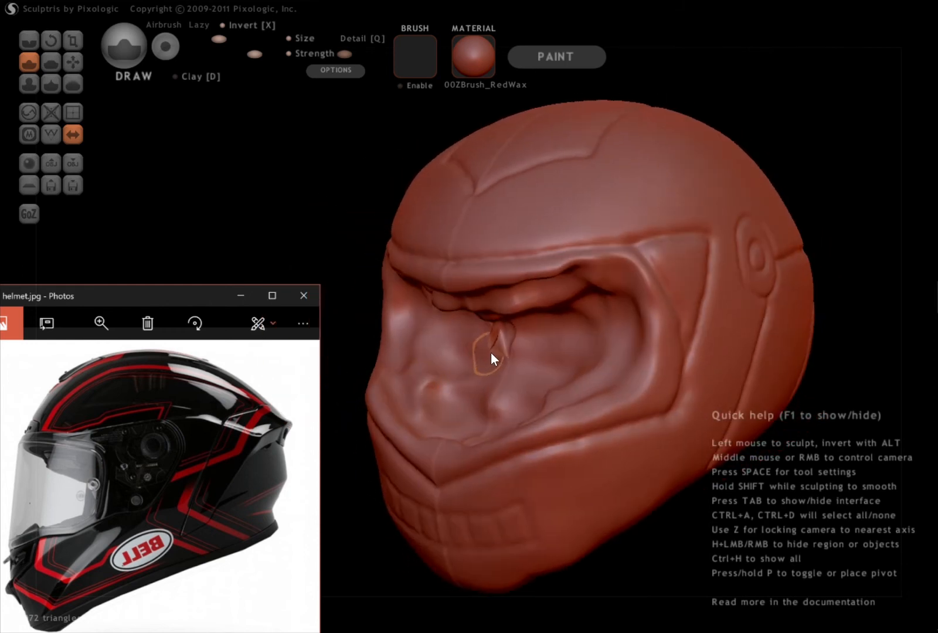
# Smooth away the torn geometry on the centre line inside the visor recess with the non-inverted Smooth brush.
pyautogui.click(72, 84)
pyautogui.click(222, 27)
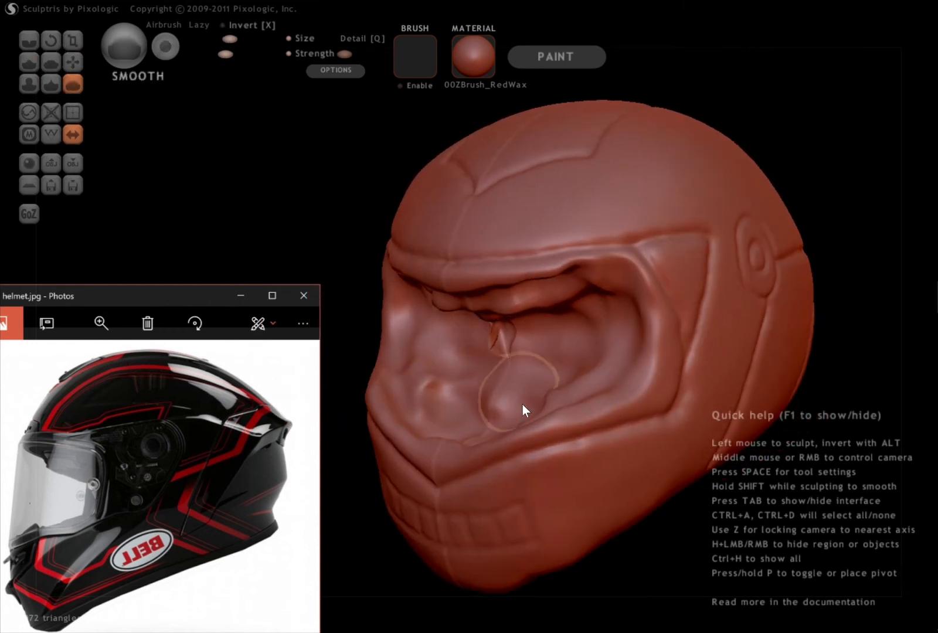
pyautogui.moveTo(489, 348); pyautogui.dragTo(502, 349)
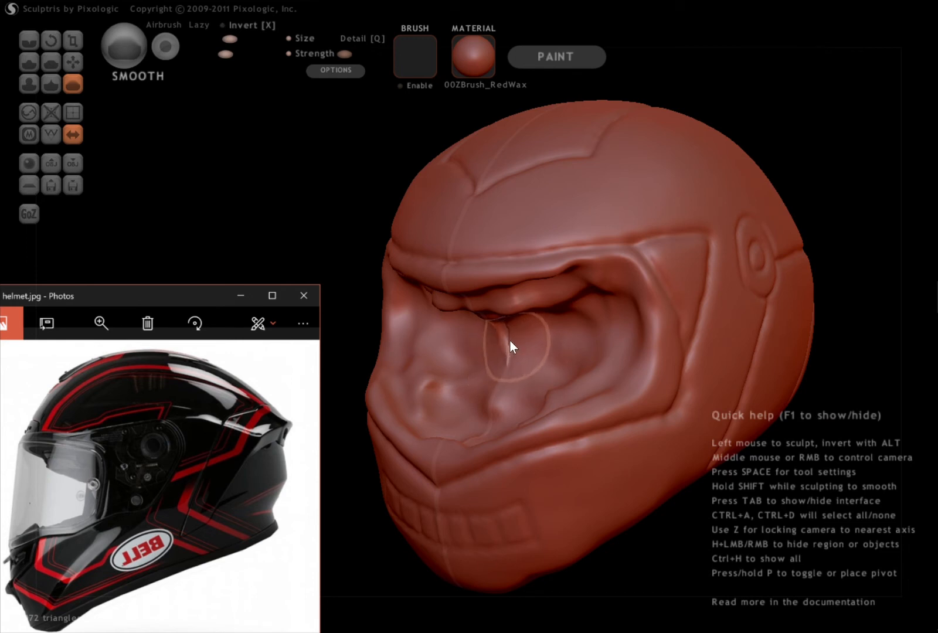
pyautogui.moveTo(521, 354); pyautogui.dragTo(564, 328, button='middle')
pyautogui.moveTo(519, 314)
pyautogui.mouseDown()
pyautogui.moveTo(542, 348)
pyautogui.moveTo(529, 316)
pyautogui.moveTo(507, 351)
pyautogui.mouseUp()
pyautogui.moveTo(507, 350)
pyautogui.mouseDown(button='middle')
pyautogui.moveTo(442, 376)
pyautogui.moveTo(488, 369)
pyautogui.moveTo(484, 387)
pyautogui.mouseUp(button='middle')
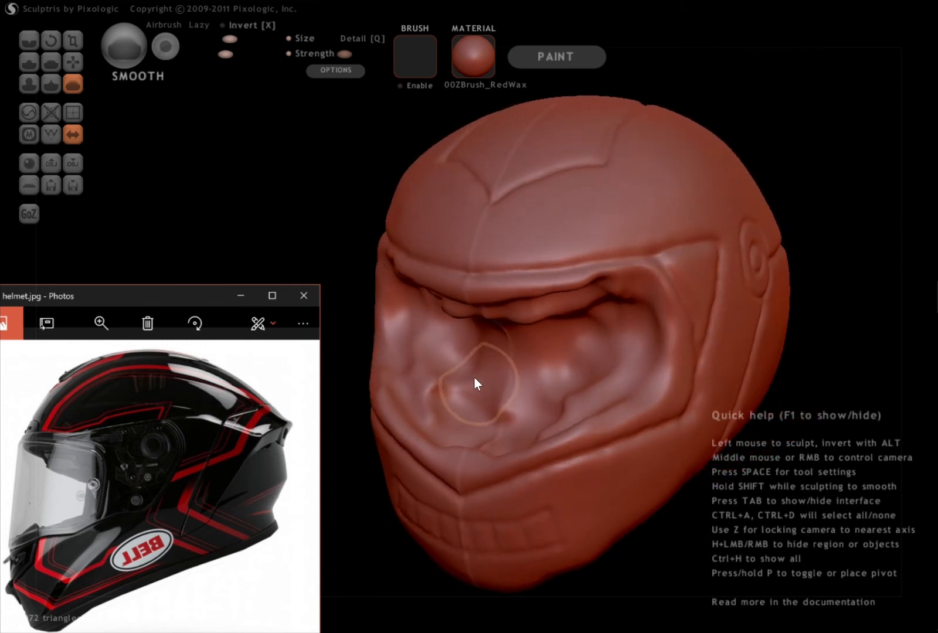
# Push the visor recess's back wall and floor further inward with a larger inverted Draw brush.
pyautogui.click(28, 65)
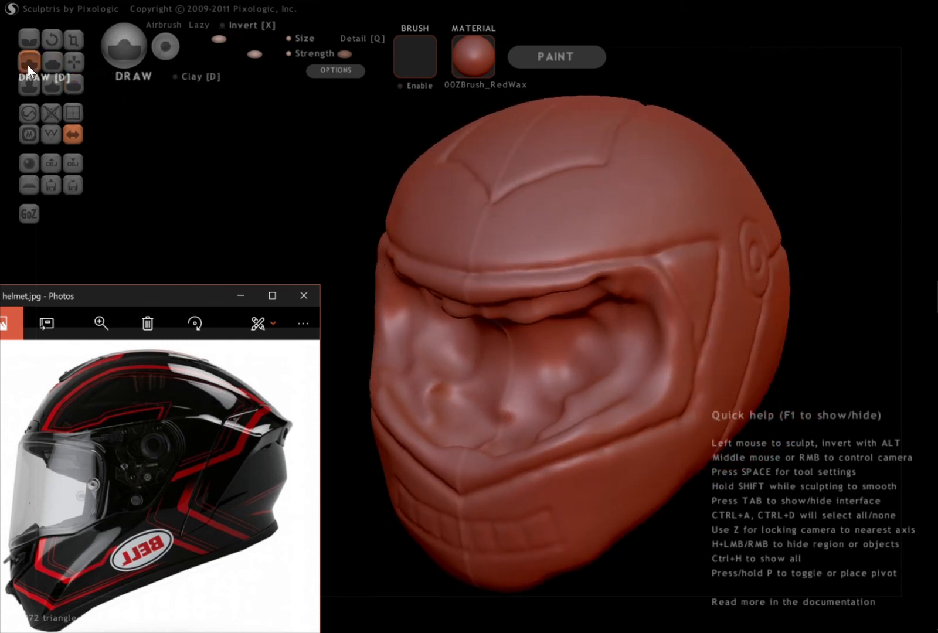
pyautogui.click(231, 40)
pyautogui.moveTo(453, 386)
pyautogui.mouseDown()
pyautogui.moveTo(439, 388)
pyautogui.moveTo(481, 407)
pyautogui.moveTo(507, 382)
pyautogui.moveTo(506, 413)
pyautogui.moveTo(573, 365)
pyautogui.moveTo(602, 386)
pyautogui.moveTo(621, 340)
pyautogui.mouseUp()
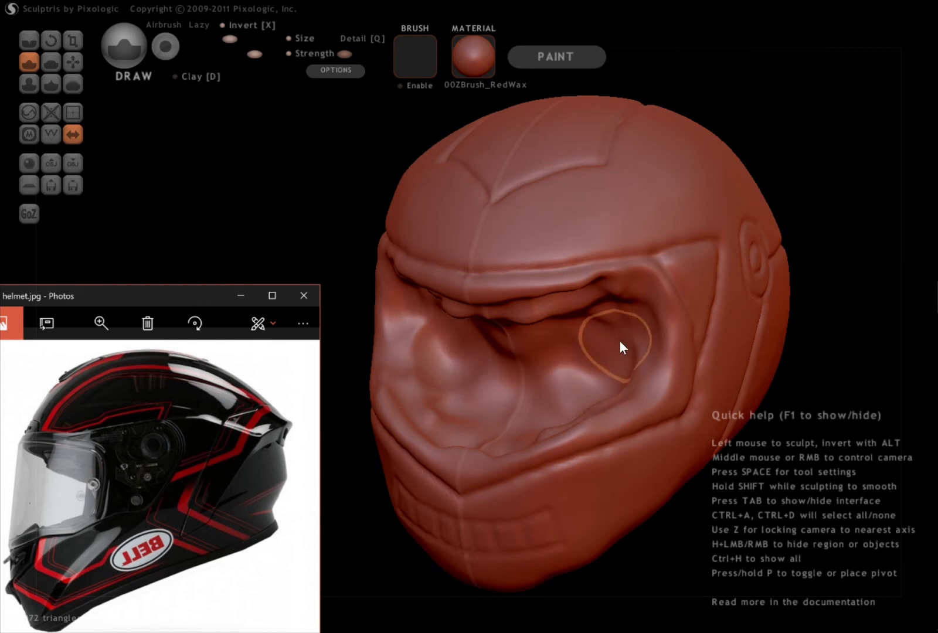
pyautogui.moveTo(507, 342)
pyautogui.mouseDown(button='middle')
pyautogui.moveTo(615, 315)
pyautogui.moveTo(556, 325)
pyautogui.mouseUp(button='middle')
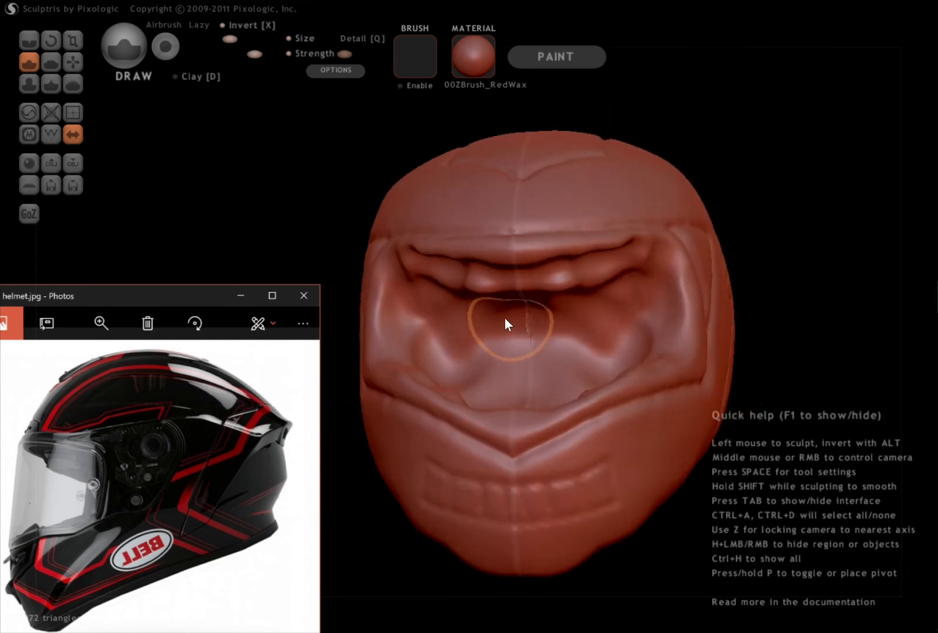
pyautogui.moveTo(499, 329)
pyautogui.mouseDown(button='middle')
pyautogui.moveTo(522, 373)
pyautogui.moveTo(486, 383)
pyautogui.mouseUp(button='middle')
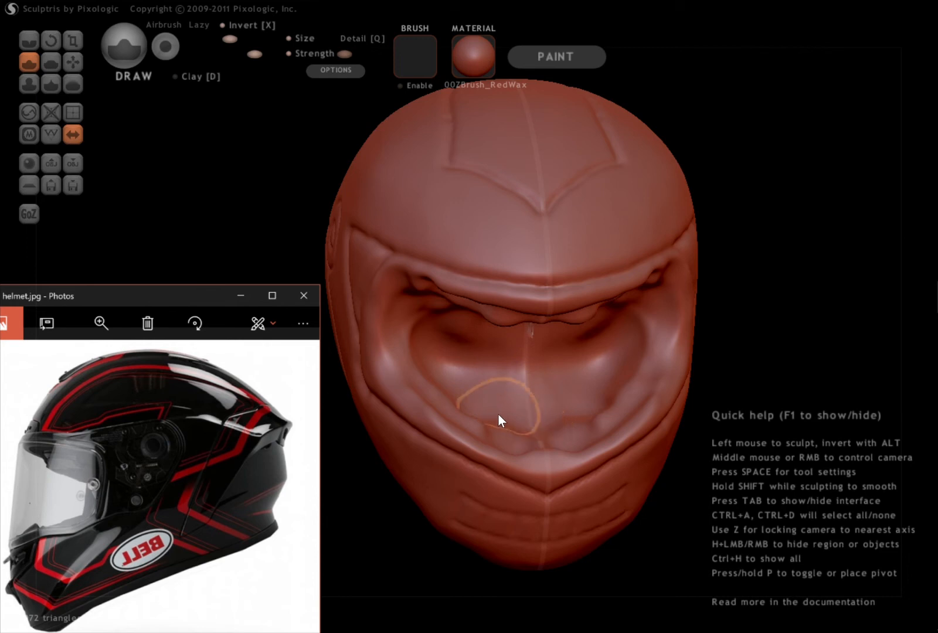
pyautogui.moveTo(476, 342)
pyautogui.mouseDown(button='middle')
pyautogui.moveTo(514, 346)
pyautogui.moveTo(450, 293)
pyautogui.moveTo(458, 335)
pyautogui.moveTo(538, 339)
pyautogui.mouseUp(button='middle')
# Undercut the fold beneath the visor's brow with the inverted Draw brush and smooth the fold and the torn centre spot.
pyautogui.scroll(5, 498, 316)
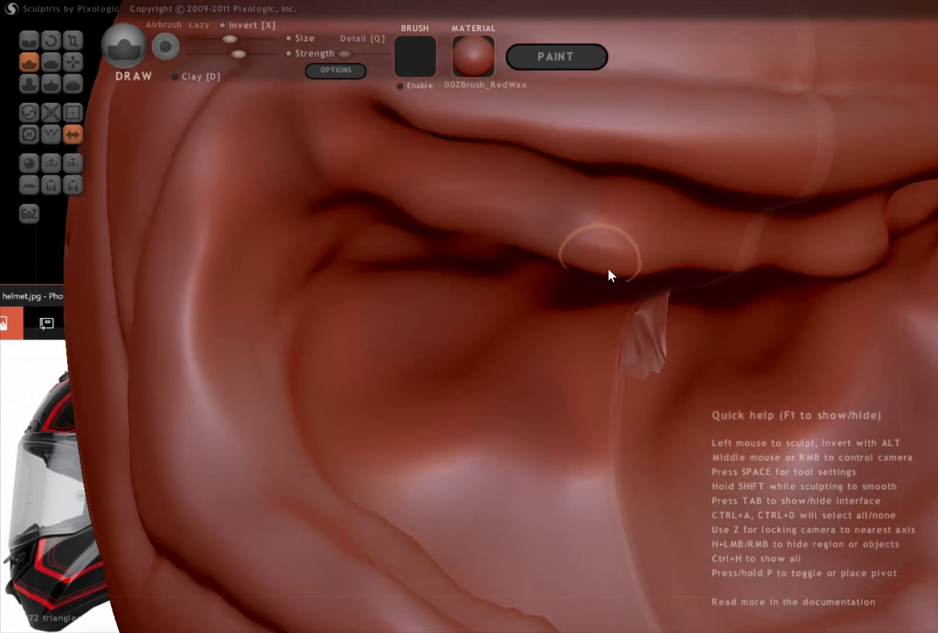
pyautogui.moveTo(598, 269)
pyautogui.mouseDown()
pyautogui.moveTo(622, 264)
pyautogui.moveTo(653, 277)
pyautogui.moveTo(530, 265)
pyautogui.mouseUp()
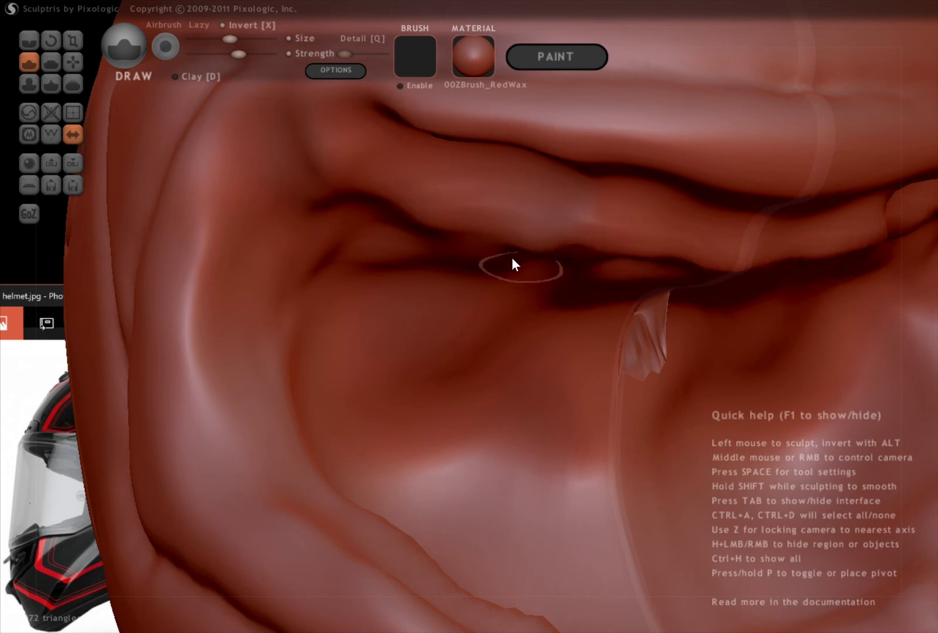
pyautogui.click(73, 84)
pyautogui.moveTo(371, 189)
pyautogui.mouseDown()
pyautogui.moveTo(407, 215)
pyautogui.moveTo(515, 243)
pyautogui.moveTo(742, 269)
pyautogui.moveTo(379, 209)
pyautogui.moveTo(694, 273)
pyautogui.moveTo(401, 213)
pyautogui.moveTo(318, 273)
pyautogui.moveTo(331, 316)
pyautogui.moveTo(542, 394)
pyautogui.moveTo(666, 329)
pyautogui.moveTo(655, 352)
pyautogui.moveTo(660, 310)
pyautogui.moveTo(631, 357)
pyautogui.moveTo(641, 315)
pyautogui.moveTo(640, 334)
pyautogui.mouseUp()
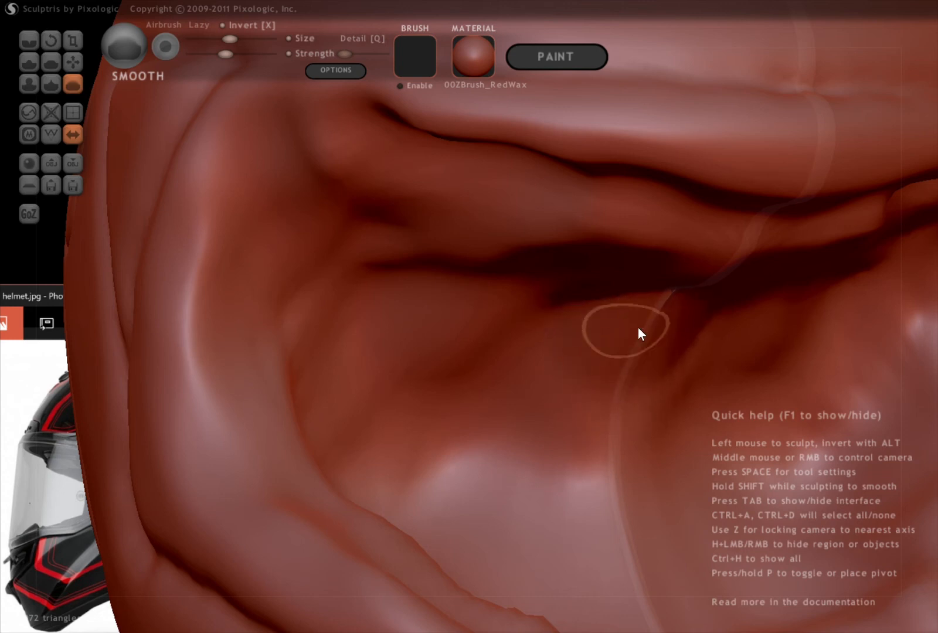
pyautogui.scroll(-4, 591, 430)
pyautogui.moveTo(601, 408)
pyautogui.mouseDown(button='middle')
pyautogui.moveTo(509, 434)
pyautogui.moveTo(573, 444)
pyautogui.moveTo(632, 398)
pyautogui.moveTo(501, 344)
pyautogui.mouseUp(button='middle')
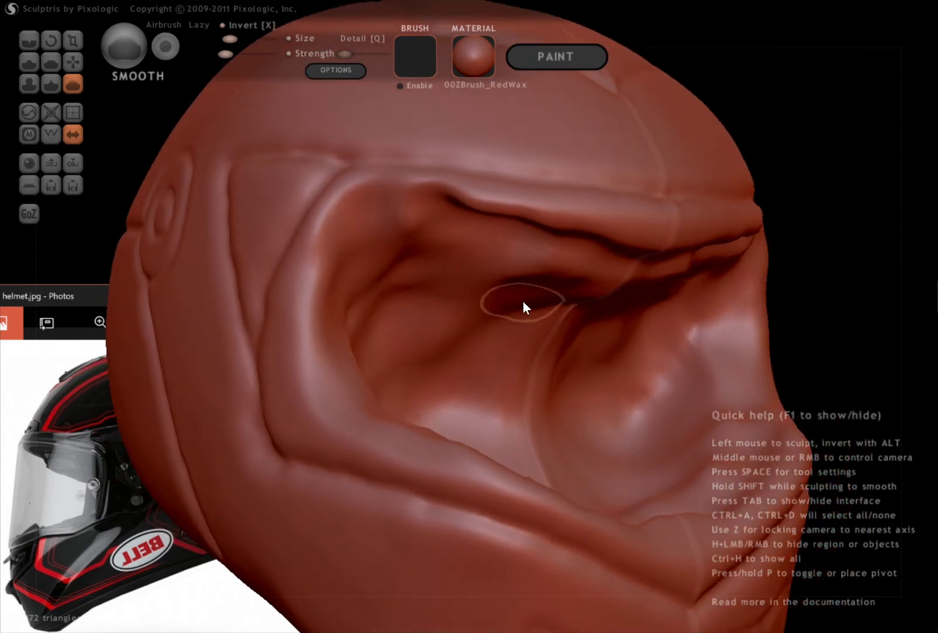
# Hollow out the sides and lower edge of the visor recess with the inverted Draw brush.
pyautogui.click(29, 62)
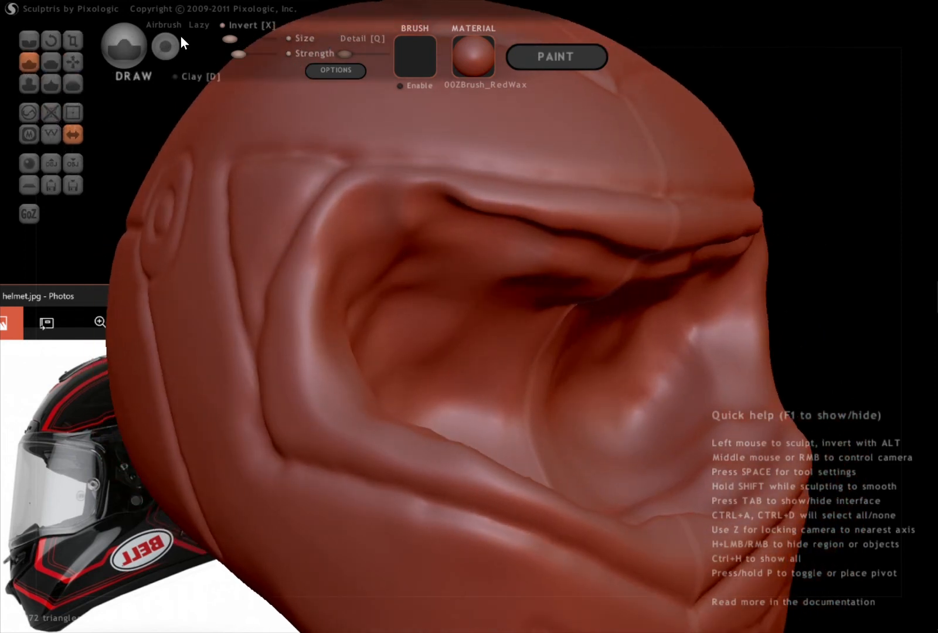
pyautogui.moveTo(427, 311)
pyautogui.mouseDown()
pyautogui.moveTo(409, 340)
pyautogui.moveTo(434, 375)
pyautogui.mouseUp()
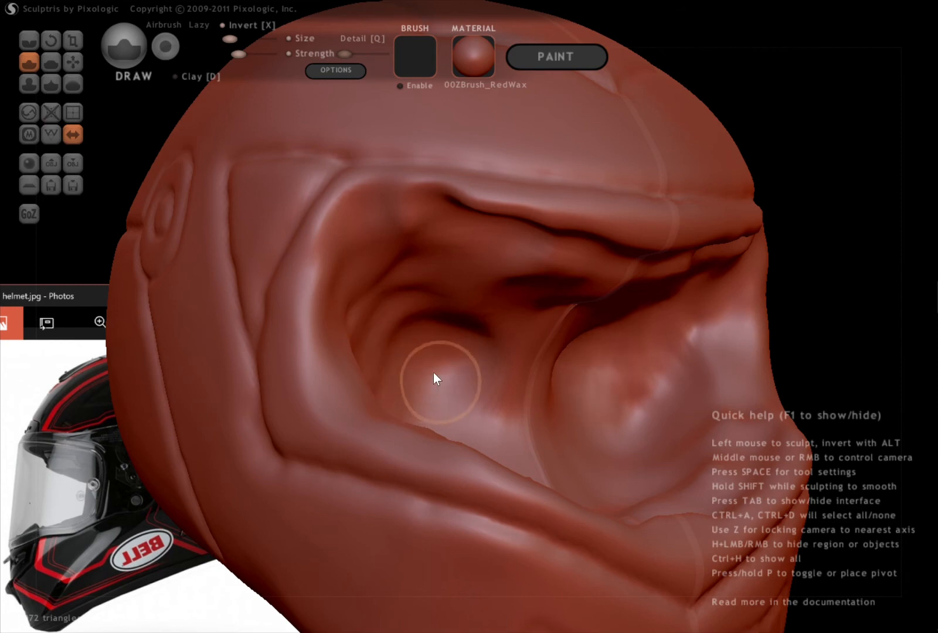
pyautogui.moveTo(429, 359)
pyautogui.mouseDown(button='middle')
pyautogui.moveTo(404, 397)
pyautogui.moveTo(417, 430)
pyautogui.mouseUp(button='middle')
pyautogui.moveTo(418, 429)
pyautogui.mouseDown()
pyautogui.moveTo(533, 485)
pyautogui.moveTo(651, 485)
pyautogui.moveTo(601, 506)
pyautogui.moveTo(675, 497)
pyautogui.mouseUp()
pyautogui.moveTo(673, 492); pyautogui.dragTo(589, 386, button='middle')
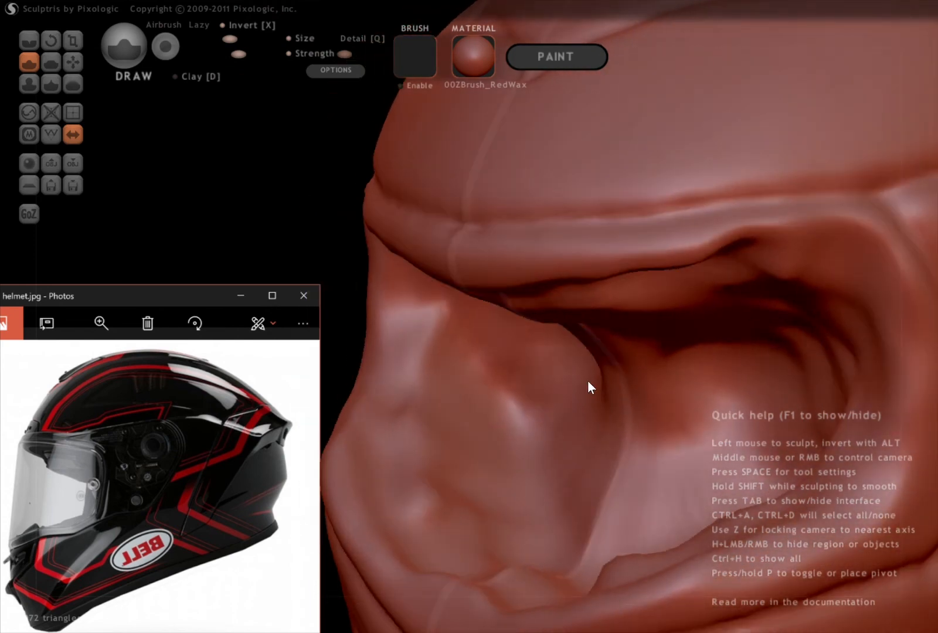
pyautogui.scroll(-5, 590, 375)
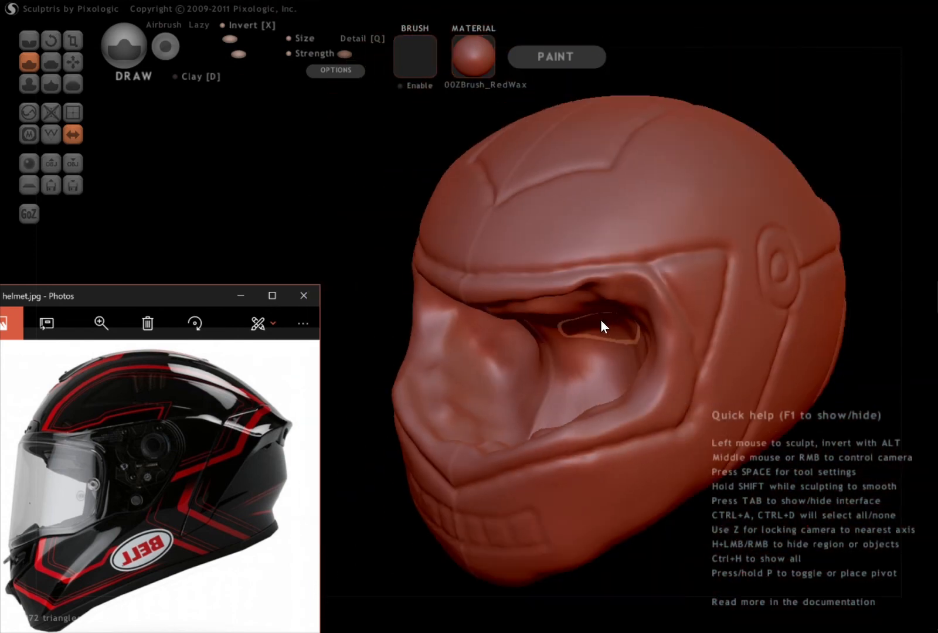
# Hollow out a neck opening in the helmet's underside with repeated inverted Draw strokes.
pyautogui.moveTo(615, 316)
pyautogui.mouseDown(button='middle')
pyautogui.moveTo(681, 301)
pyautogui.moveTo(591, 318)
pyautogui.moveTo(502, 360)
pyautogui.moveTo(416, 354)
pyautogui.moveTo(444, 337)
pyautogui.moveTo(509, 366)
pyautogui.moveTo(626, 380)
pyautogui.moveTo(548, 287)
pyautogui.moveTo(476, 264)
pyautogui.moveTo(440, 271)
pyautogui.moveTo(481, 291)
pyautogui.moveTo(452, 259)
pyautogui.mouseUp(button='middle')
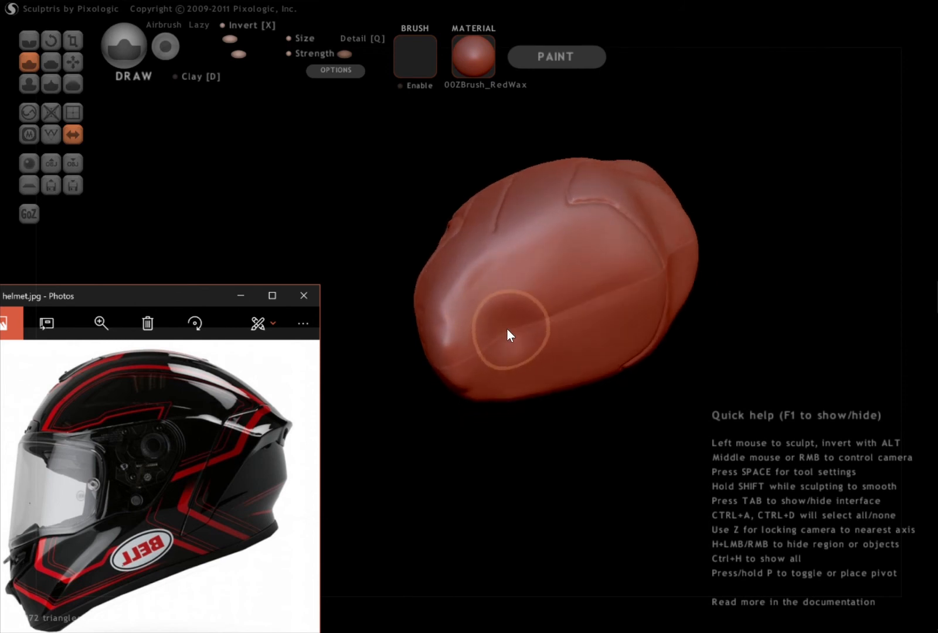
pyautogui.moveTo(518, 315)
pyautogui.mouseDown(button='middle')
pyautogui.moveTo(590, 282)
pyautogui.moveTo(580, 327)
pyautogui.moveTo(539, 249)
pyautogui.moveTo(532, 275)
pyautogui.mouseUp(button='middle')
pyautogui.moveTo(538, 297)
pyautogui.mouseDown()
pyautogui.moveTo(542, 274)
pyautogui.moveTo(519, 256)
pyautogui.moveTo(520, 278)
pyautogui.mouseUp()
pyautogui.moveTo(520, 279)
pyautogui.mouseDown(button='middle')
pyautogui.moveTo(573, 255)
pyautogui.moveTo(562, 297)
pyautogui.moveTo(549, 196)
pyautogui.moveTo(518, 253)
pyautogui.mouseUp(button='middle')
pyautogui.moveTo(520, 263)
pyautogui.mouseDown()
pyautogui.moveTo(524, 211)
pyautogui.moveTo(532, 214)
pyautogui.moveTo(504, 236)
pyautogui.moveTo(534, 242)
pyautogui.moveTo(486, 273)
pyautogui.moveTo(529, 274)
pyautogui.moveTo(471, 275)
pyautogui.moveTo(485, 275)
pyautogui.moveTo(498, 178)
pyautogui.moveTo(548, 201)
pyautogui.moveTo(515, 166)
pyautogui.moveTo(562, 185)
pyautogui.moveTo(461, 216)
pyautogui.moveTo(499, 284)
pyautogui.moveTo(469, 302)
pyautogui.moveTo(531, 282)
pyautogui.mouseUp()
pyautogui.moveTo(530, 276)
pyautogui.mouseDown(button='middle')
pyautogui.moveTo(541, 272)
pyautogui.moveTo(788, 378)
pyautogui.moveTo(652, 319)
pyautogui.moveTo(566, 268)
pyautogui.mouseUp(button='middle')
pyautogui.moveTo(553, 274)
pyautogui.mouseDown()
pyautogui.moveTo(535, 286)
pyautogui.moveTo(516, 279)
pyautogui.mouseUp()
pyautogui.moveTo(524, 280)
pyautogui.mouseDown(button='middle')
pyautogui.moveTo(592, 294)
pyautogui.moveTo(785, 377)
pyautogui.moveTo(742, 366)
pyautogui.moveTo(618, 262)
pyautogui.mouseUp(button='middle')
pyautogui.moveTo(586, 223); pyautogui.dragTo(530, 257, button='middle')
pyautogui.moveTo(530, 258)
pyautogui.mouseDown()
pyautogui.moveTo(527, 237)
pyautogui.moveTo(584, 271)
pyautogui.moveTo(503, 247)
pyautogui.moveTo(585, 257)
pyautogui.moveTo(562, 300)
pyautogui.mouseUp()
pyautogui.moveTo(561, 300)
pyautogui.mouseDown(button='middle')
pyautogui.moveTo(640, 337)
pyautogui.moveTo(593, 305)
pyautogui.mouseUp(button='middle')
# Smooth the rough interior of the neck opening with the Smooth brush.
pyautogui.scroll(8, 483, 282)
pyautogui.moveTo(500, 262)
pyautogui.mouseDown(button='middle')
pyautogui.moveTo(490, 289)
pyautogui.moveTo(436, 205)
pyautogui.mouseUp(button='middle')
pyautogui.click(74, 84)
pyautogui.moveTo(491, 237)
pyautogui.mouseDown()
pyautogui.moveTo(511, 211)
pyautogui.moveTo(400, 186)
pyautogui.mouseUp()
pyautogui.scroll(-6, 593, 242)
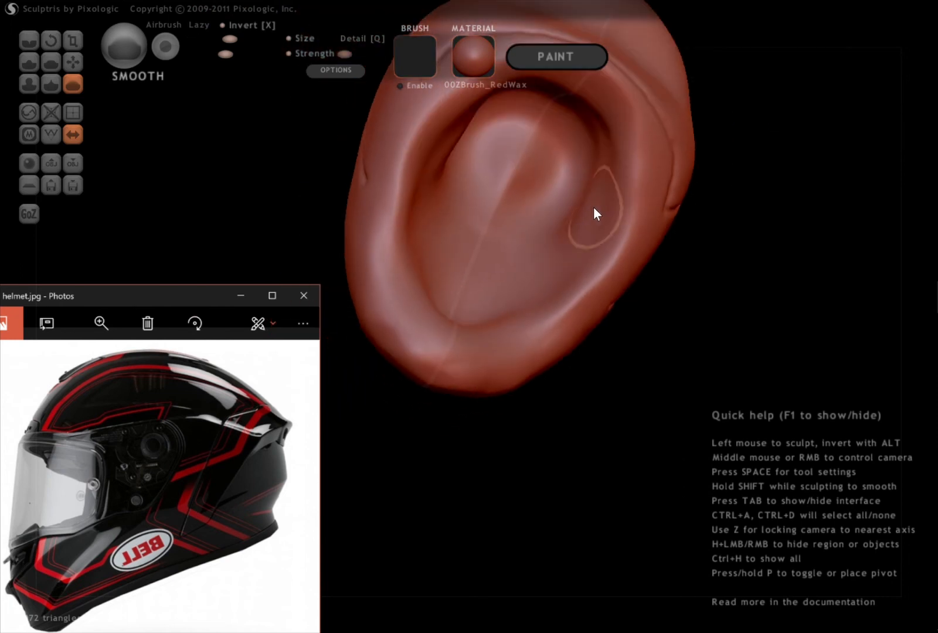
pyautogui.moveTo(595, 209); pyautogui.dragTo(656, 206, button='middle')
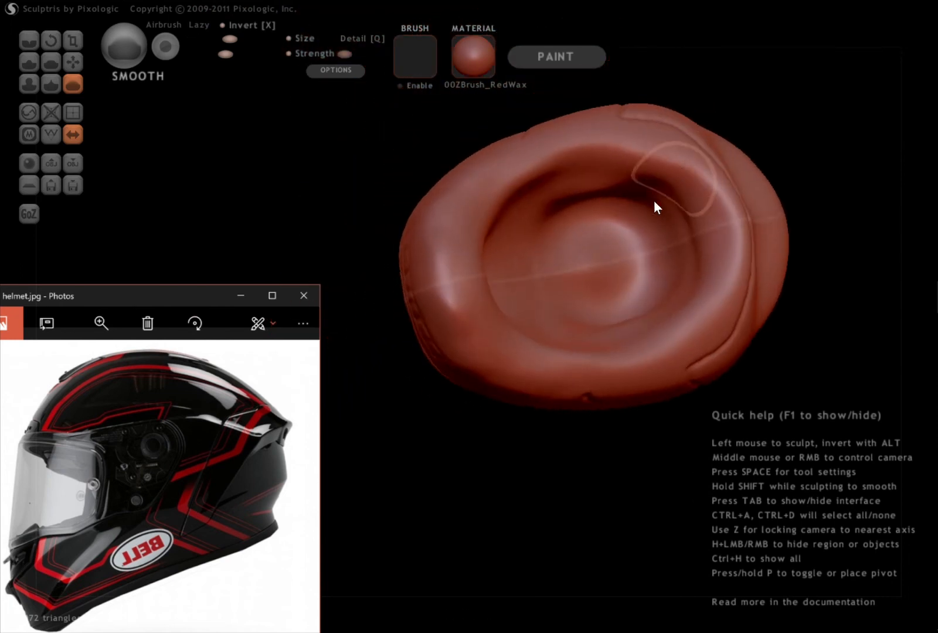
# Deepen the neck cavity toward the front and sides with the inverted Draw brush, leaving a thick rim.
pyautogui.click(28, 62)
pyautogui.moveTo(560, 234)
pyautogui.mouseDown(button='middle')
pyautogui.moveTo(709, 276)
pyautogui.moveTo(579, 219)
pyautogui.mouseUp(button='middle')
pyautogui.moveTo(528, 174)
pyautogui.mouseDown()
pyautogui.moveTo(454, 183)
pyautogui.moveTo(531, 164)
pyautogui.moveTo(472, 155)
pyautogui.mouseUp()
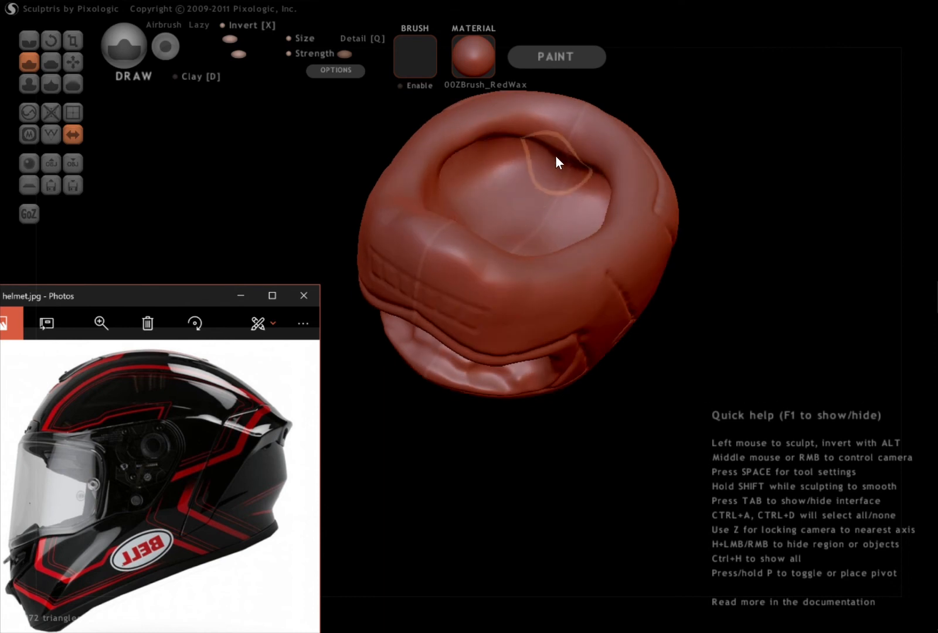
pyautogui.moveTo(573, 203)
pyautogui.mouseDown(button='middle')
pyautogui.moveTo(639, 271)
pyautogui.moveTo(580, 215)
pyautogui.moveTo(698, 221)
pyautogui.moveTo(501, 152)
pyautogui.mouseUp(button='middle')
pyautogui.moveTo(500, 150)
pyautogui.mouseDown()
pyautogui.moveTo(510, 144)
pyautogui.moveTo(417, 154)
pyautogui.moveTo(466, 143)
pyautogui.moveTo(456, 140)
pyautogui.moveTo(524, 147)
pyautogui.mouseUp()
pyautogui.moveTo(541, 188)
pyautogui.mouseDown(button='middle')
pyautogui.moveTo(548, 254)
pyautogui.moveTo(514, 151)
pyautogui.mouseUp(button='middle')
pyautogui.moveTo(507, 145)
pyautogui.mouseDown()
pyautogui.moveTo(456, 132)
pyautogui.moveTo(548, 143)
pyautogui.moveTo(443, 140)
pyautogui.moveTo(514, 200)
pyautogui.moveTo(453, 150)
pyautogui.moveTo(458, 127)
pyautogui.moveTo(542, 125)
pyautogui.mouseUp()
pyautogui.moveTo(542, 125); pyautogui.dragTo(331, 231, button='middle')
pyautogui.moveTo(302, 347); pyautogui.dragTo(289, 371, button='middle')
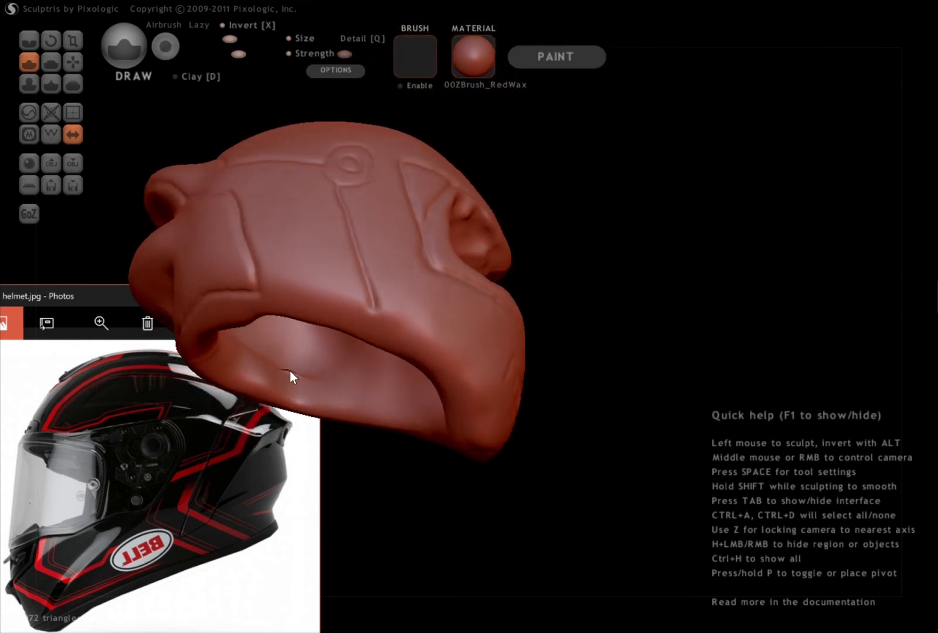
# Smooth away the small tear on the inner wall of the neck opening with the Smooth brush.
pyautogui.click(78, 88)
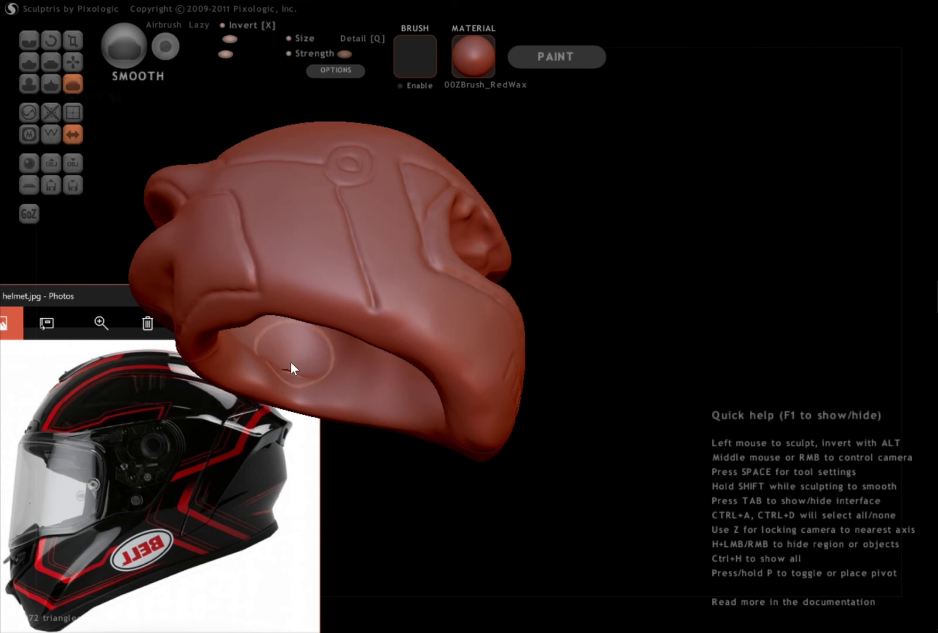
pyautogui.scroll(3, 288, 367)
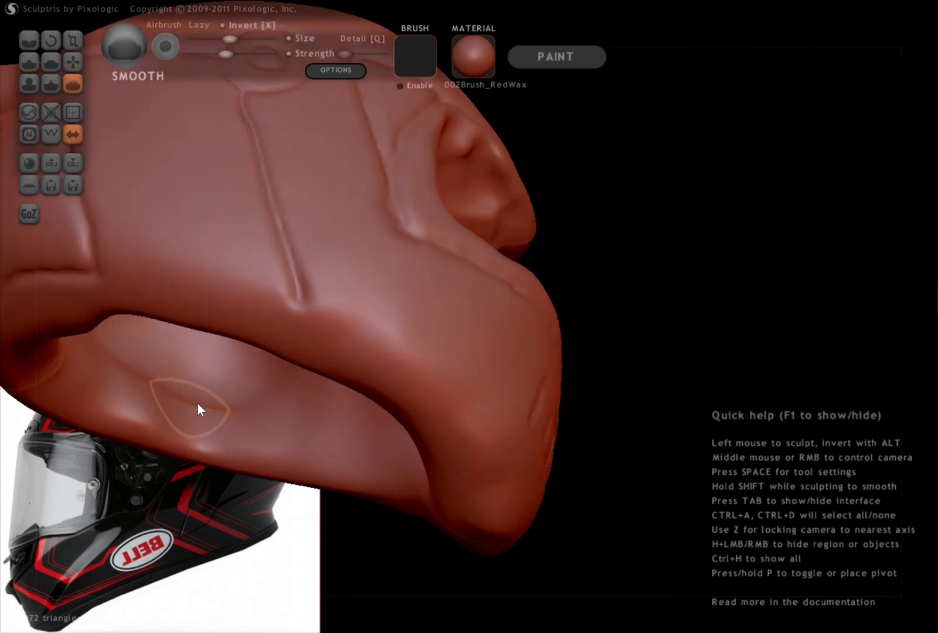
pyautogui.moveTo(220, 391)
pyautogui.mouseDown(button='middle')
pyautogui.moveTo(288, 299)
pyautogui.moveTo(466, 288)
pyautogui.moveTo(620, 335)
pyautogui.moveTo(626, 237)
pyautogui.moveTo(579, 249)
pyautogui.moveTo(540, 289)
pyautogui.moveTo(595, 264)
pyautogui.moveTo(518, 292)
pyautogui.moveTo(427, 364)
pyautogui.mouseUp(button='middle')
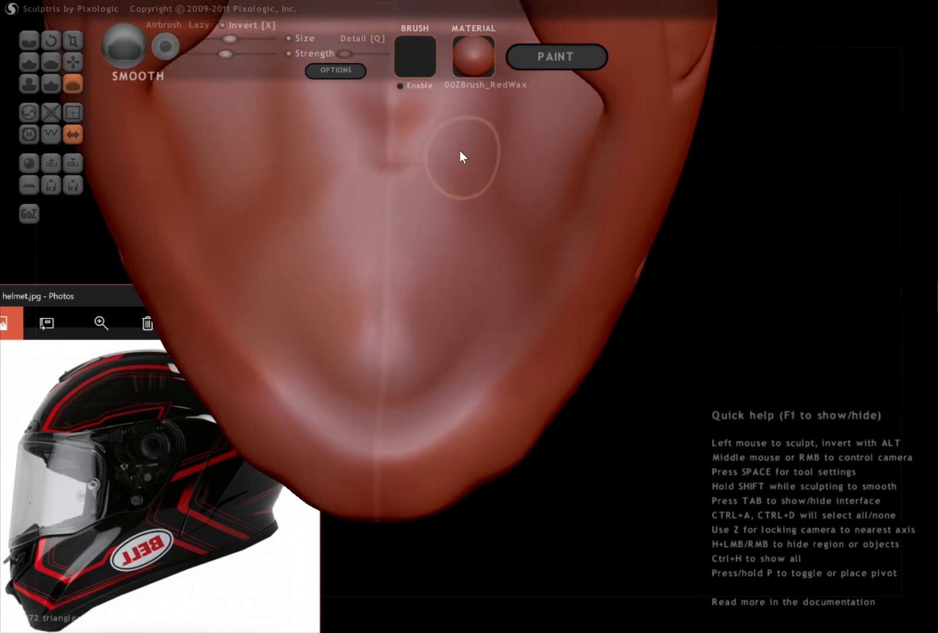
pyautogui.moveTo(515, 180)
pyautogui.mouseDown(button='middle')
pyautogui.moveTo(388, 290)
pyautogui.moveTo(198, 276)
pyautogui.moveTo(573, 327)
pyautogui.moveTo(331, 252)
pyautogui.moveTo(329, 190)
pyautogui.mouseUp(button='middle')
pyautogui.scroll(-5, 470, 220)
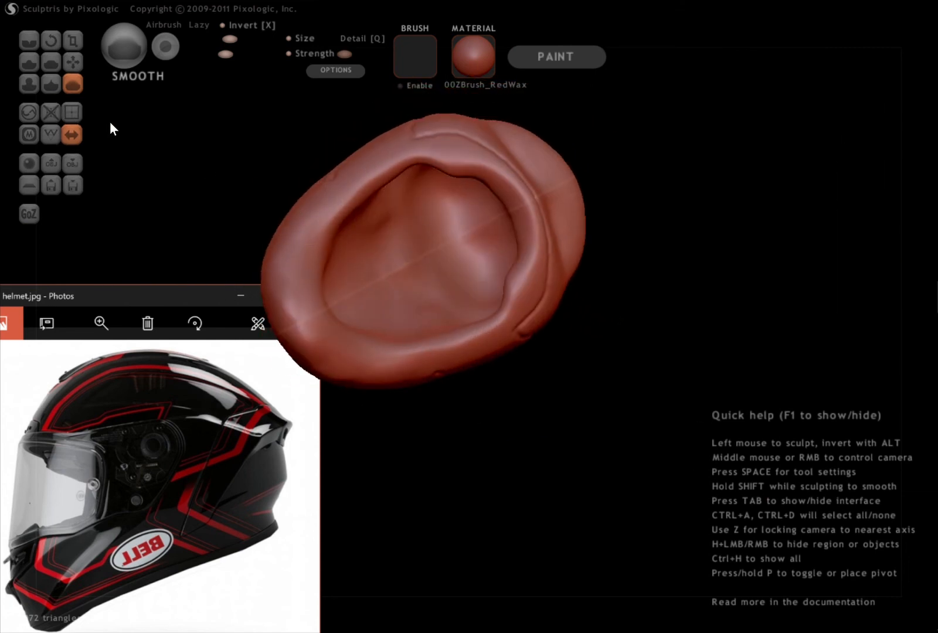
# Carve the neck cavity deeper and undercut its rear rim with the inverted Draw brush.
pyautogui.click(32, 62)
pyautogui.moveTo(462, 205); pyautogui.dragTo(518, 340, button='middle')
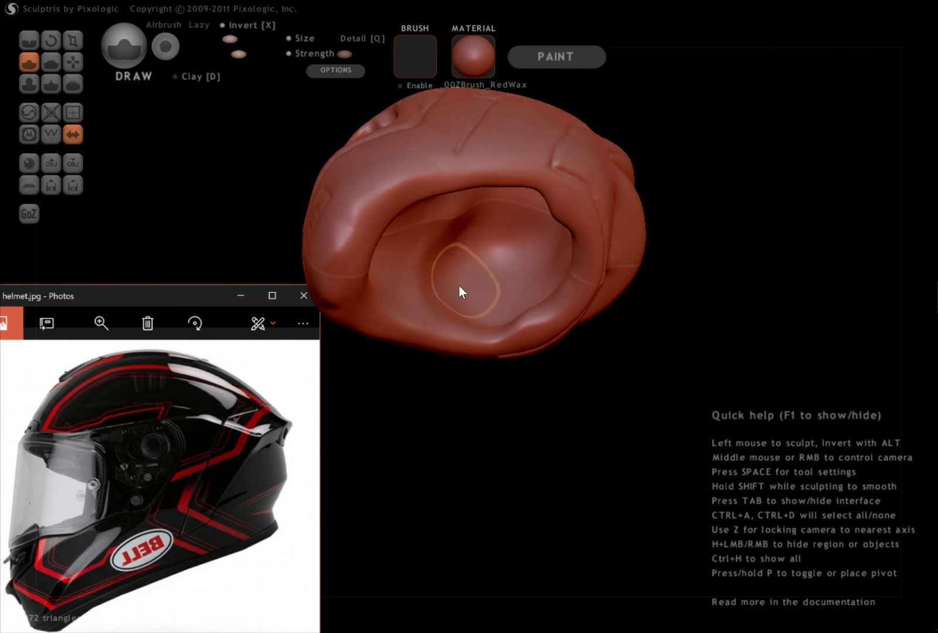
pyautogui.moveTo(511, 252); pyautogui.dragTo(459, 197, button='middle')
pyautogui.moveTo(466, 245)
pyautogui.mouseDown(button='middle')
pyautogui.moveTo(438, 215)
pyautogui.moveTo(436, 233)
pyautogui.moveTo(332, 251)
pyautogui.moveTo(392, 300)
pyautogui.moveTo(371, 264)
pyautogui.mouseUp(button='middle')
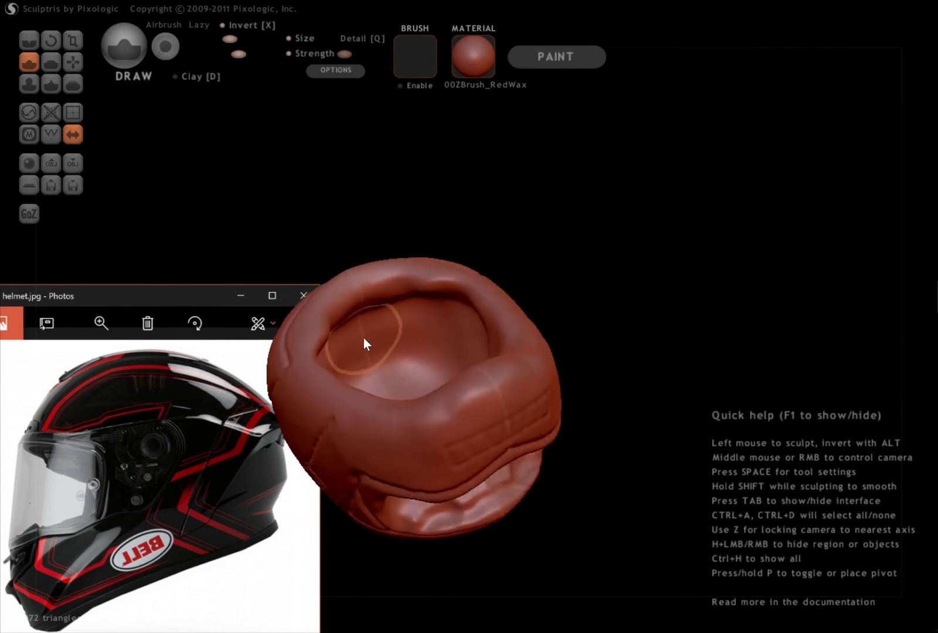
pyautogui.moveTo(365, 342)
pyautogui.mouseDown(button='middle')
pyautogui.moveTo(408, 377)
pyautogui.moveTo(342, 384)
pyautogui.moveTo(424, 345)
pyautogui.moveTo(432, 383)
pyautogui.moveTo(372, 315)
pyautogui.mouseUp(button='middle')
pyautogui.scroll(5, 361, 288)
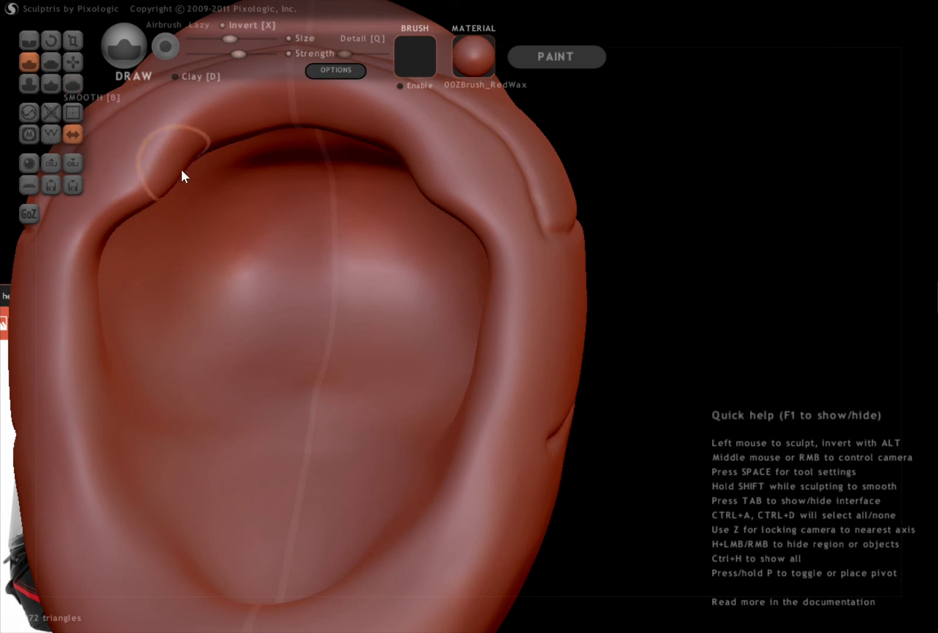
pyautogui.moveTo(153, 188)
pyautogui.mouseDown()
pyautogui.moveTo(154, 198)
pyautogui.moveTo(176, 184)
pyautogui.moveTo(122, 210)
pyautogui.moveTo(167, 161)
pyautogui.moveTo(103, 232)
pyautogui.moveTo(150, 160)
pyautogui.moveTo(253, 138)
pyautogui.moveTo(376, 135)
pyautogui.moveTo(468, 202)
pyautogui.moveTo(208, 139)
pyautogui.moveTo(217, 138)
pyautogui.moveTo(142, 201)
pyautogui.mouseUp()
# Carve the neck cavity deeper beneath its rear rim with the inverted Draw brush, extending the undercut along both sides.
pyautogui.click(73, 84)
pyautogui.moveTo(228, 202); pyautogui.dragTo(236, 153, button='middle')
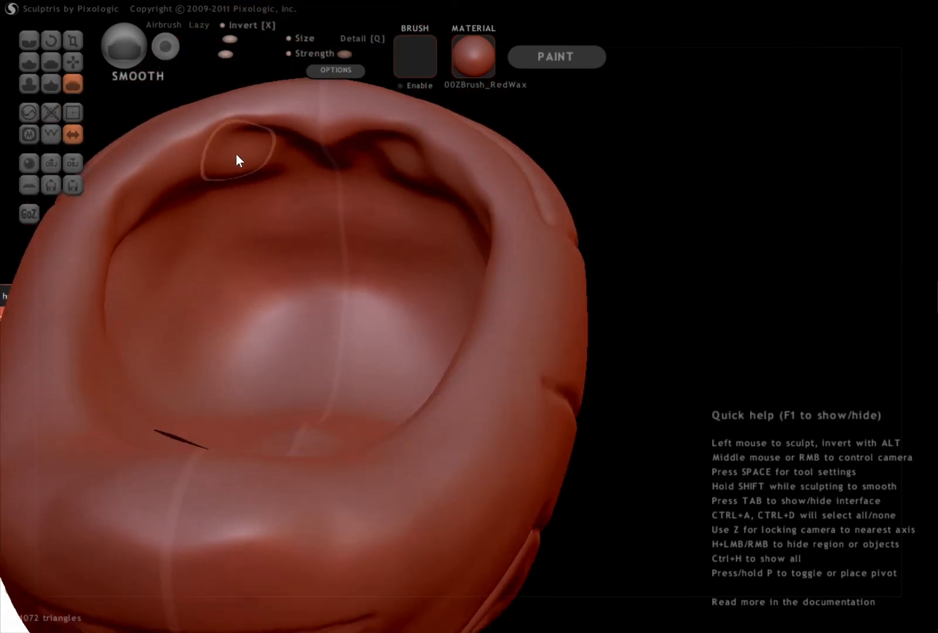
pyautogui.click(28, 63)
pyautogui.moveTo(251, 171)
pyautogui.mouseDown()
pyautogui.moveTo(177, 186)
pyautogui.moveTo(145, 216)
pyautogui.moveTo(319, 162)
pyautogui.mouseUp()
pyautogui.moveTo(400, 266); pyautogui.dragTo(356, 302, button='middle')
pyautogui.moveTo(379, 208)
pyautogui.mouseDown()
pyautogui.moveTo(436, 273)
pyautogui.moveTo(459, 262)
pyautogui.moveTo(187, 258)
pyautogui.mouseUp()
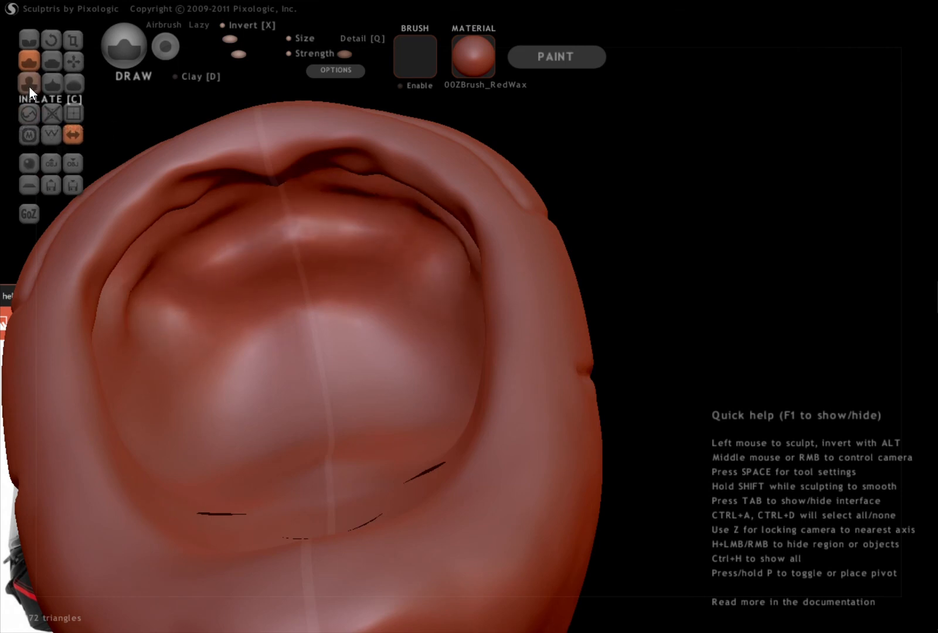
# Smooth the folds and lumps on the inner walls of the neck cavity with the Smooth brush.
pyautogui.click(74, 85)
pyautogui.moveTo(170, 303)
pyautogui.mouseDown()
pyautogui.moveTo(143, 275)
pyautogui.moveTo(123, 302)
pyautogui.moveTo(166, 210)
pyautogui.moveTo(271, 170)
pyautogui.moveTo(130, 243)
pyautogui.moveTo(157, 276)
pyautogui.moveTo(174, 360)
pyautogui.mouseUp()
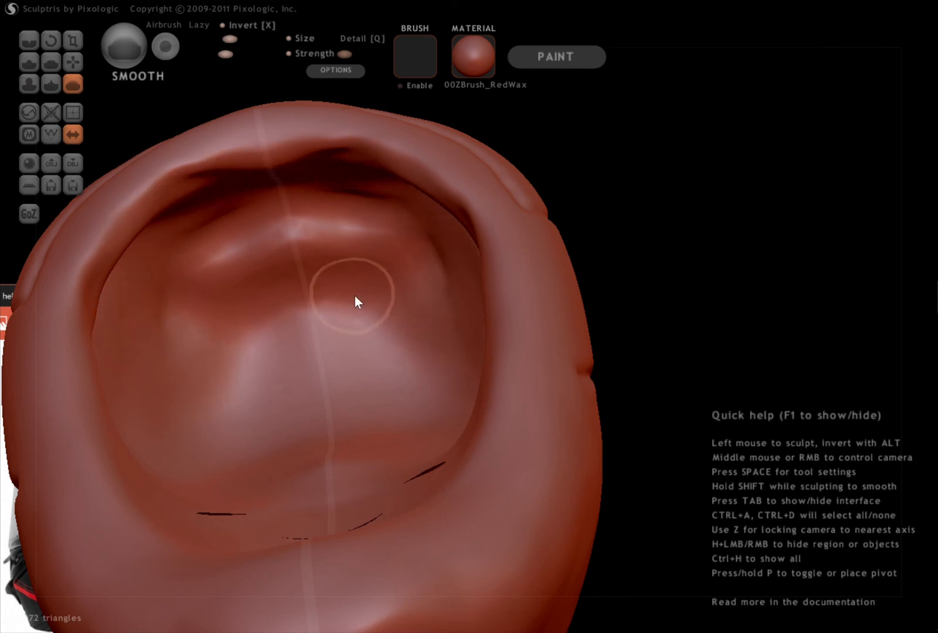
# Examine the hollowed neck opening, the visor opening and the outer shell from several sides against the reference photo.
pyautogui.scroll(-2, 356, 314)
pyautogui.scroll(1, 357, 332)
pyautogui.moveTo(358, 332); pyautogui.dragTo(366, 414, button='middle')
pyautogui.moveTo(447, 345)
pyautogui.mouseDown(button='middle')
pyautogui.moveTo(449, 242)
pyautogui.moveTo(439, 349)
pyautogui.moveTo(496, 335)
pyautogui.moveTo(616, 258)
pyautogui.moveTo(691, 281)
pyautogui.moveTo(700, 248)
pyautogui.mouseUp(button='middle')
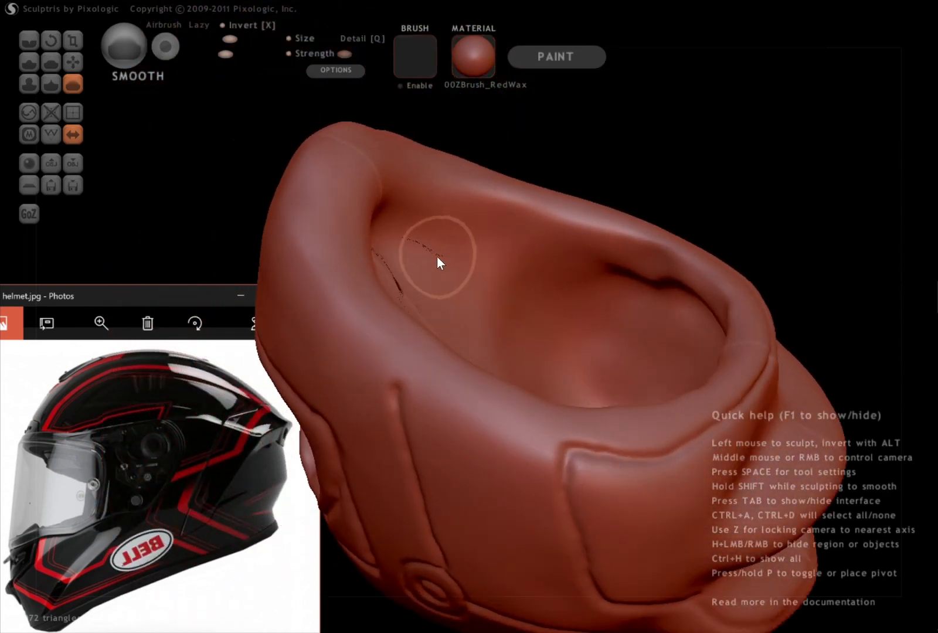
pyautogui.moveTo(445, 257)
pyautogui.mouseDown(button='middle')
pyautogui.moveTo(603, 292)
pyautogui.moveTo(593, 259)
pyautogui.moveTo(498, 328)
pyautogui.moveTo(623, 333)
pyautogui.moveTo(653, 359)
pyautogui.moveTo(568, 541)
pyautogui.mouseUp(button='middle')
pyautogui.moveTo(624, 298)
pyautogui.mouseDown(button='middle')
pyautogui.moveTo(666, 429)
pyautogui.moveTo(559, 362)
pyautogui.moveTo(463, 389)
pyautogui.moveTo(497, 395)
pyautogui.moveTo(518, 380)
pyautogui.moveTo(487, 368)
pyautogui.moveTo(425, 376)
pyautogui.moveTo(478, 362)
pyautogui.moveTo(488, 369)
pyautogui.moveTo(499, 347)
pyautogui.moveTo(836, 326)
pyautogui.moveTo(828, 364)
pyautogui.moveTo(580, 363)
pyautogui.moveTo(497, 347)
pyautogui.moveTo(746, 362)
pyautogui.moveTo(659, 359)
pyautogui.mouseUp(button='middle')
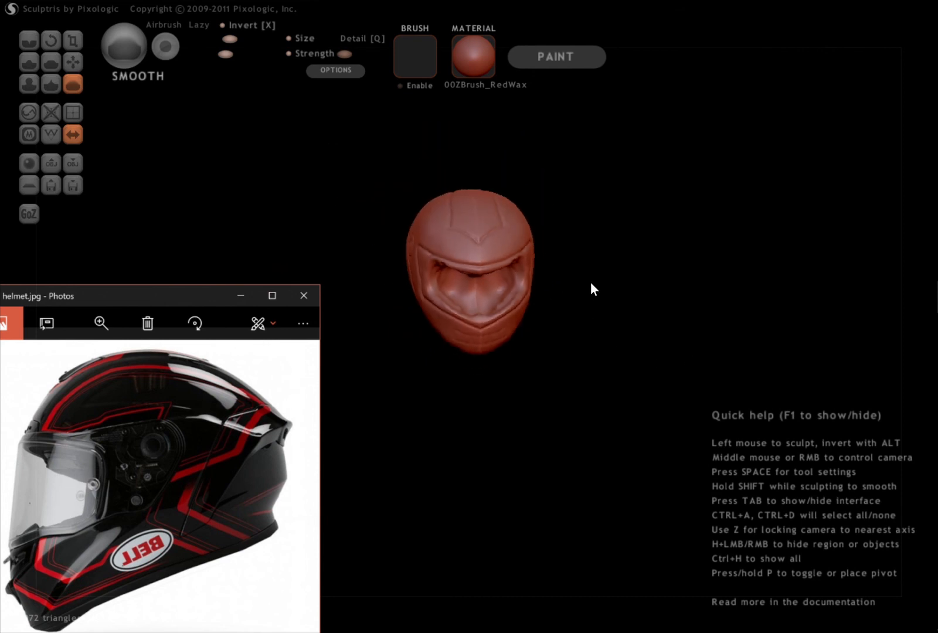
pyautogui.moveTo(559, 289); pyautogui.dragTo(587, 395, button='middle')
pyautogui.scroll(3, 500, 274)
pyautogui.scroll(2, 579, 433)
pyautogui.scroll(-2, 580, 366)
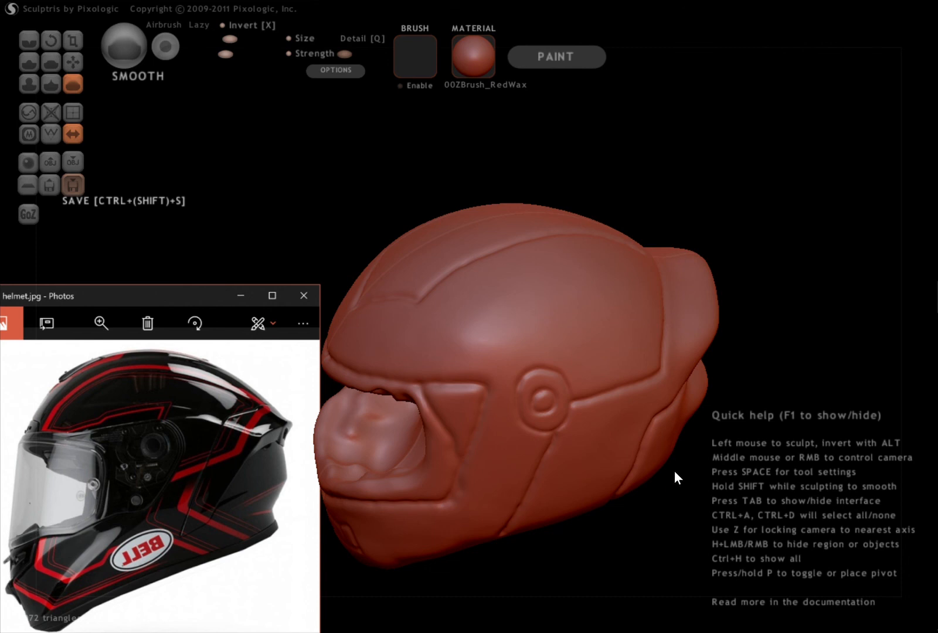
pyautogui.moveTo(672, 475); pyautogui.dragTo(627, 442, button='middle')
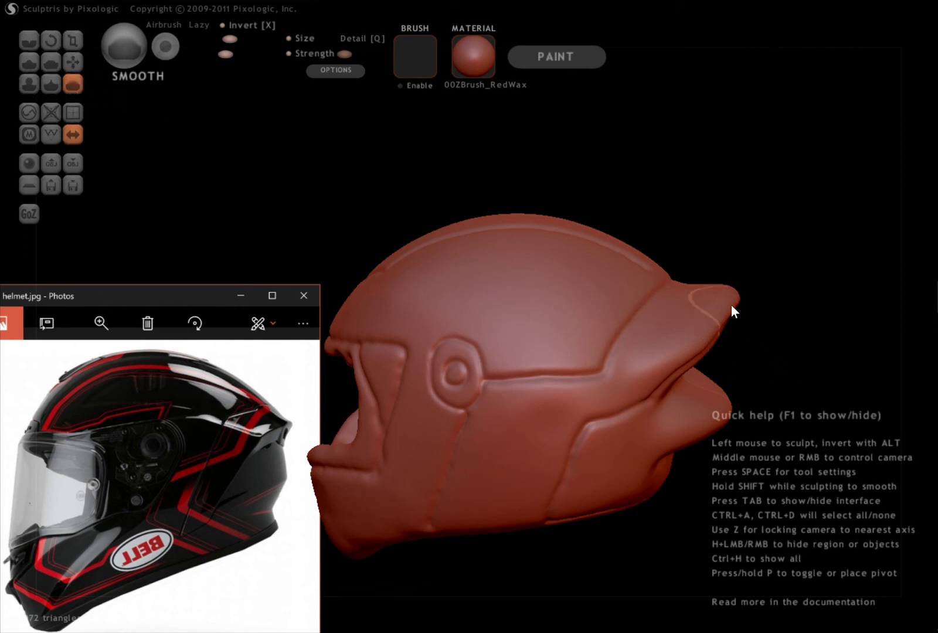
# Smooth away the projecting rear spoilers with a larger, stronger Smooth brush.
pyautogui.scroll(-3, 352, 167)
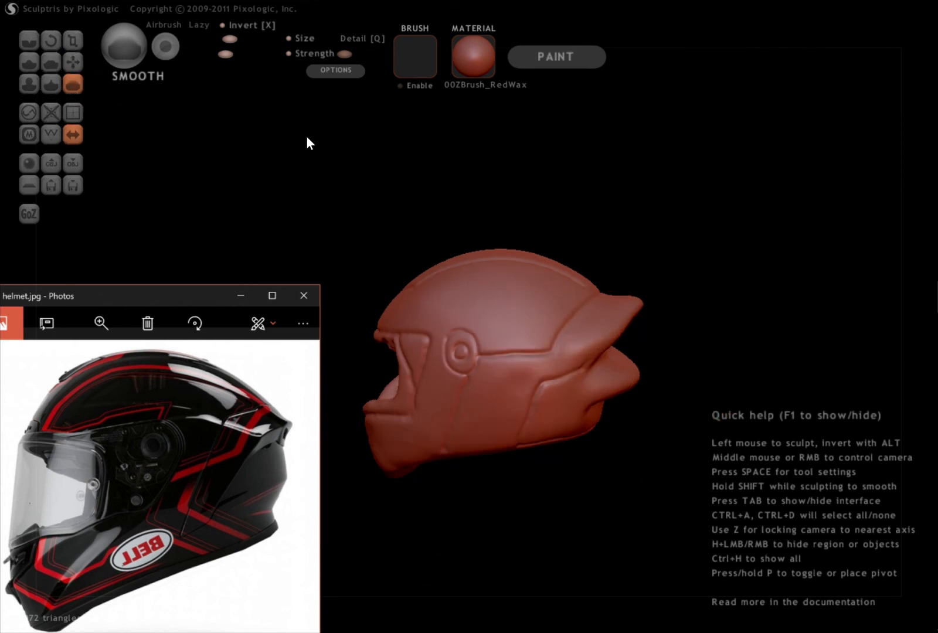
pyautogui.click(251, 40)
pyautogui.click(251, 54)
pyautogui.click(237, 41)
pyautogui.moveTo(646, 317)
pyautogui.mouseDown()
pyautogui.moveTo(629, 314)
pyautogui.moveTo(582, 346)
pyautogui.moveTo(635, 295)
pyautogui.moveTo(568, 354)
pyautogui.moveTo(639, 311)
pyautogui.moveTo(612, 379)
pyautogui.moveTo(588, 393)
pyautogui.moveTo(628, 329)
pyautogui.moveTo(596, 337)
pyautogui.moveTo(608, 325)
pyautogui.moveTo(598, 382)
pyautogui.moveTo(613, 312)
pyautogui.moveTo(617, 372)
pyautogui.mouseUp()
pyautogui.moveTo(624, 379)
pyautogui.mouseDown(button='middle')
pyautogui.moveTo(608, 362)
pyautogui.moveTo(579, 387)
pyautogui.moveTo(788, 371)
pyautogui.mouseUp(button='middle')
pyautogui.moveTo(706, 325); pyautogui.dragTo(463, 396, button='middle')
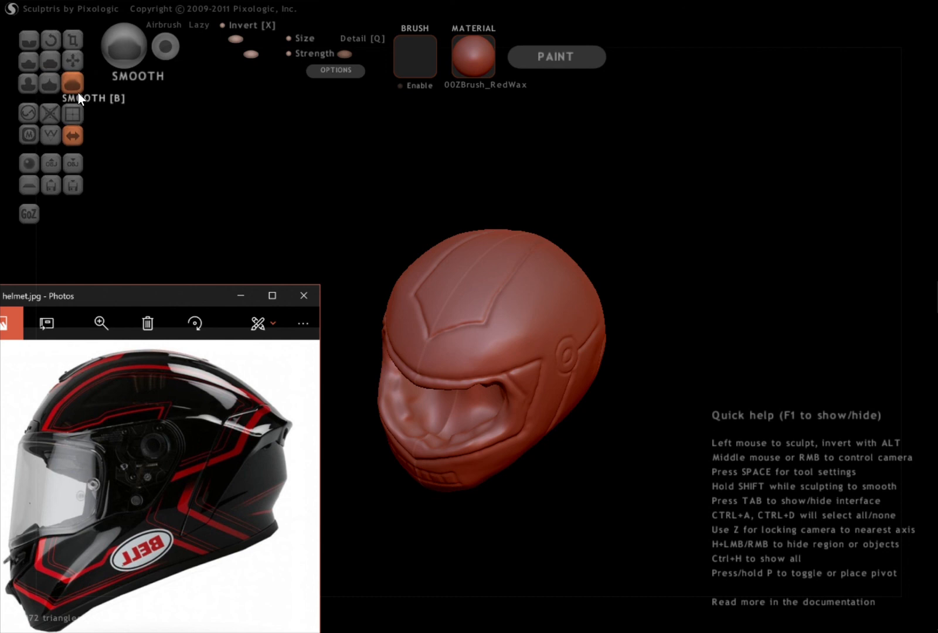
# Try raising a mirrored pair of rounded bumps on the upper sides of the shell with the non-inverted Draw brush.
pyautogui.click(38, 63)
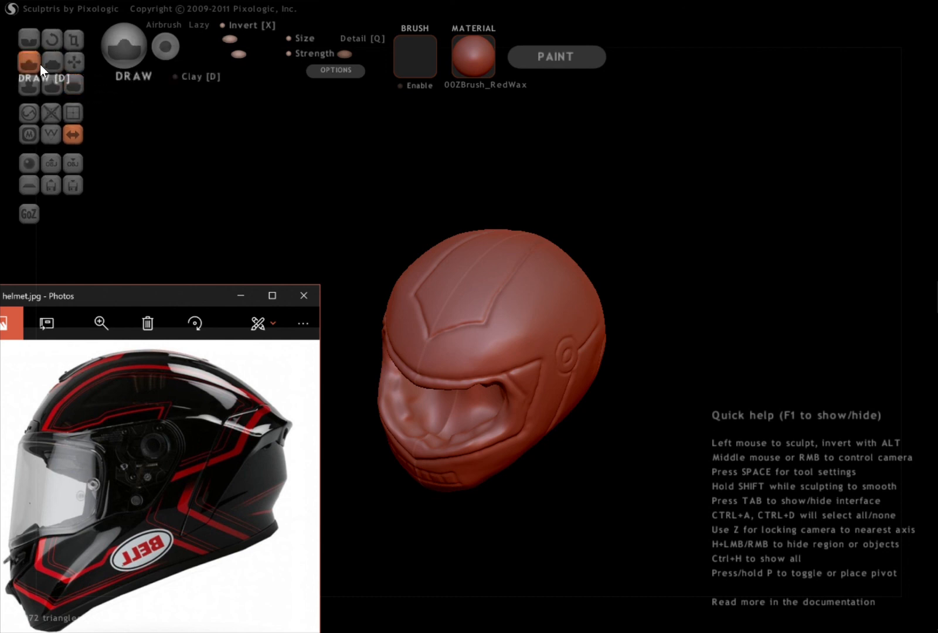
pyautogui.scroll(2, 551, 258)
pyautogui.moveTo(552, 255)
pyautogui.mouseDown()
pyautogui.moveTo(582, 235)
pyautogui.moveTo(608, 298)
pyautogui.moveTo(600, 292)
pyautogui.mouseUp()
pyautogui.hotkey('ctrl', 'z')
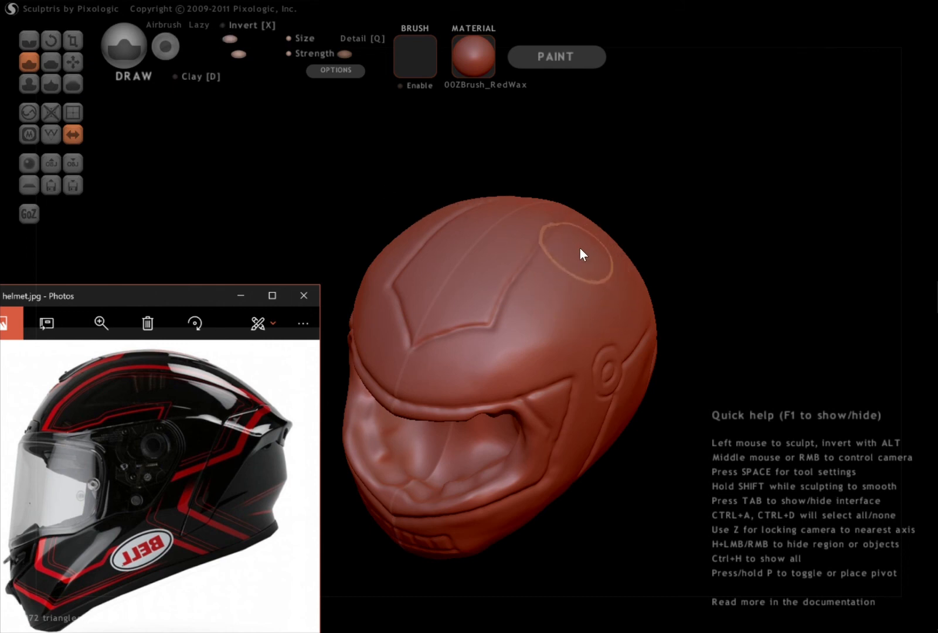
pyautogui.moveTo(566, 254)
pyautogui.mouseDown()
pyautogui.moveTo(604, 309)
pyautogui.moveTo(567, 260)
pyautogui.moveTo(612, 289)
pyautogui.moveTo(558, 242)
pyautogui.moveTo(614, 335)
pyautogui.moveTo(544, 247)
pyautogui.moveTo(635, 337)
pyautogui.moveTo(571, 231)
pyautogui.moveTo(624, 356)
pyautogui.moveTo(578, 265)
pyautogui.mouseUp()
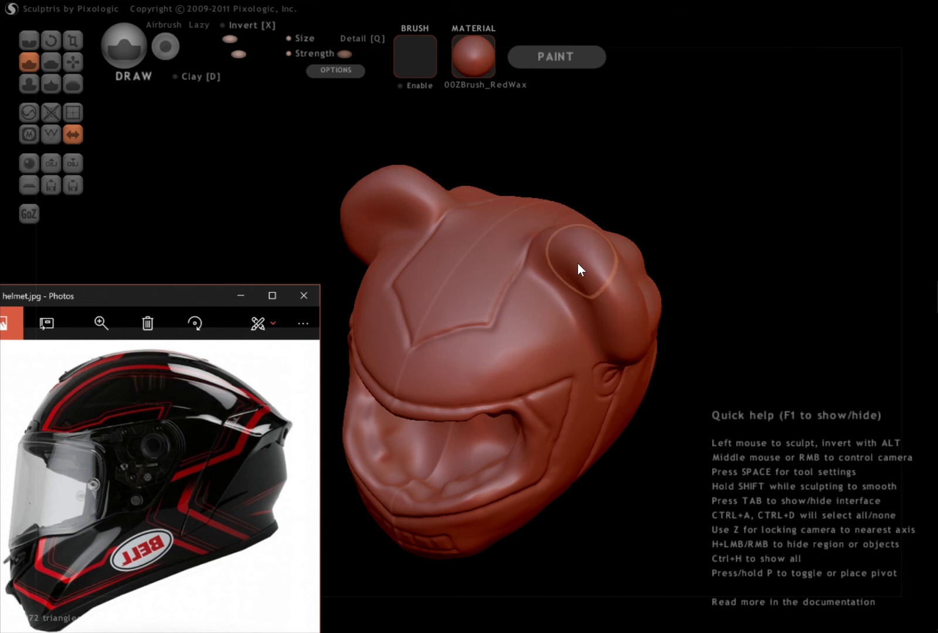
pyautogui.hotkey('ctrl', 'z')
pyautogui.moveTo(562, 249)
pyautogui.mouseDown()
pyautogui.moveTo(618, 330)
pyautogui.moveTo(574, 254)
pyautogui.moveTo(611, 302)
pyautogui.moveTo(606, 256)
pyautogui.moveTo(624, 273)
pyautogui.moveTo(593, 231)
pyautogui.moveTo(663, 291)
pyautogui.moveTo(621, 329)
pyautogui.moveTo(582, 234)
pyautogui.moveTo(621, 322)
pyautogui.mouseUp()
pyautogui.moveTo(623, 323)
pyautogui.mouseDown(button='middle')
pyautogui.moveTo(699, 187)
pyautogui.moveTo(679, 245)
pyautogui.moveTo(526, 235)
pyautogui.moveTo(491, 248)
pyautogui.mouseUp(button='middle')
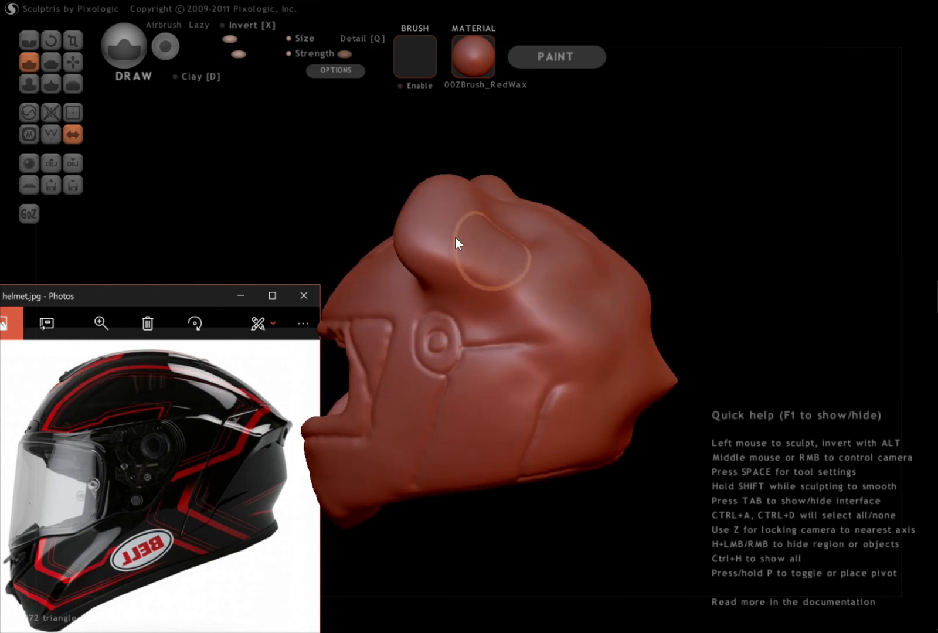
# Smooth the shell's sides and back with the Smooth brush, softening the seams and the bases of the raised bumps.
pyautogui.click(72, 83)
pyautogui.moveTo(551, 276)
pyautogui.mouseDown()
pyautogui.moveTo(494, 235)
pyautogui.moveTo(554, 266)
pyautogui.moveTo(598, 356)
pyautogui.moveTo(575, 343)
pyautogui.moveTo(488, 249)
pyautogui.moveTo(608, 310)
pyautogui.moveTo(591, 247)
pyautogui.moveTo(557, 220)
pyautogui.moveTo(588, 247)
pyautogui.mouseUp()
pyautogui.moveTo(588, 247)
pyautogui.mouseDown(button='middle')
pyautogui.moveTo(588, 269)
pyautogui.moveTo(515, 357)
pyautogui.moveTo(513, 335)
pyautogui.mouseUp(button='middle')
pyautogui.moveTo(512, 342)
pyautogui.mouseDown()
pyautogui.moveTo(552, 346)
pyautogui.moveTo(484, 409)
pyautogui.moveTo(496, 417)
pyautogui.mouseUp()
pyautogui.moveTo(497, 417); pyautogui.dragTo(540, 340, button='middle')
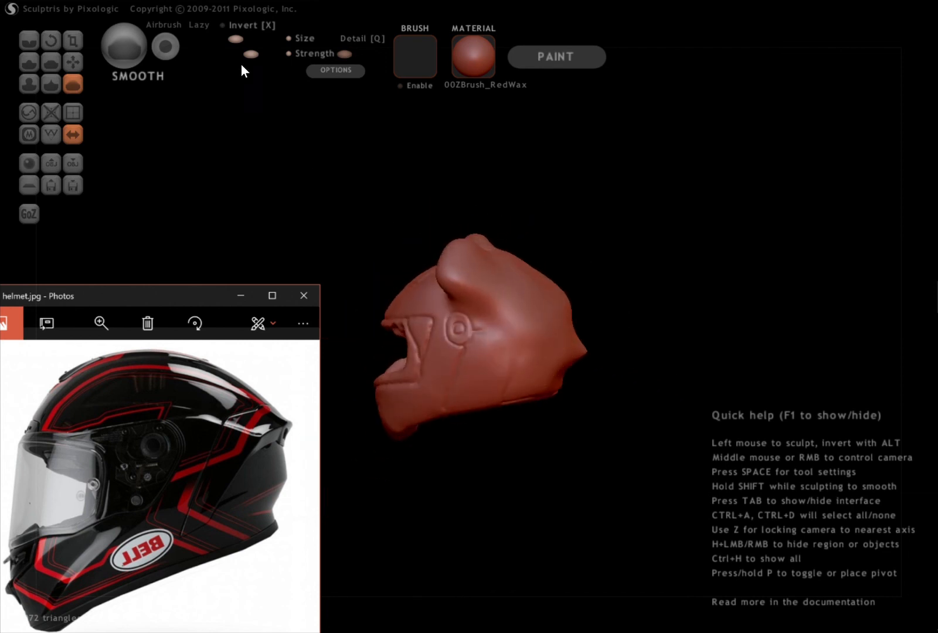
# Increase the Smooth brush strength and flatten the raised bumps into the rounded shell.
pyautogui.click(266, 54)
pyautogui.moveTo(548, 336)
pyautogui.mouseDown()
pyautogui.moveTo(535, 342)
pyautogui.moveTo(580, 346)
pyautogui.moveTo(519, 318)
pyautogui.mouseUp()
pyautogui.moveTo(543, 318)
pyautogui.mouseDown(button='middle')
pyautogui.moveTo(735, 325)
pyautogui.moveTo(685, 306)
pyautogui.moveTo(692, 337)
pyautogui.moveTo(606, 329)
pyautogui.moveTo(545, 346)
pyautogui.moveTo(620, 336)
pyautogui.moveTo(420, 356)
pyautogui.moveTo(549, 353)
pyautogui.moveTo(559, 310)
pyautogui.mouseUp(button='middle')
pyautogui.moveTo(550, 267); pyautogui.dragTo(493, 291, button='middle')
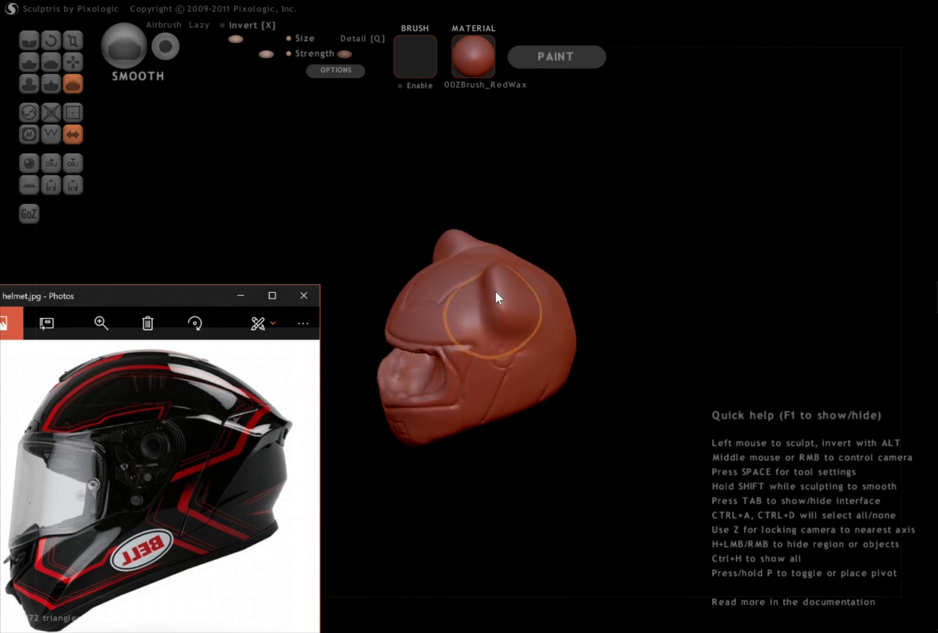
pyautogui.moveTo(524, 271)
pyautogui.mouseDown()
pyautogui.moveTo(533, 308)
pyautogui.moveTo(504, 312)
pyautogui.mouseUp()
pyautogui.moveTo(504, 312); pyautogui.dragTo(528, 289, button='middle')
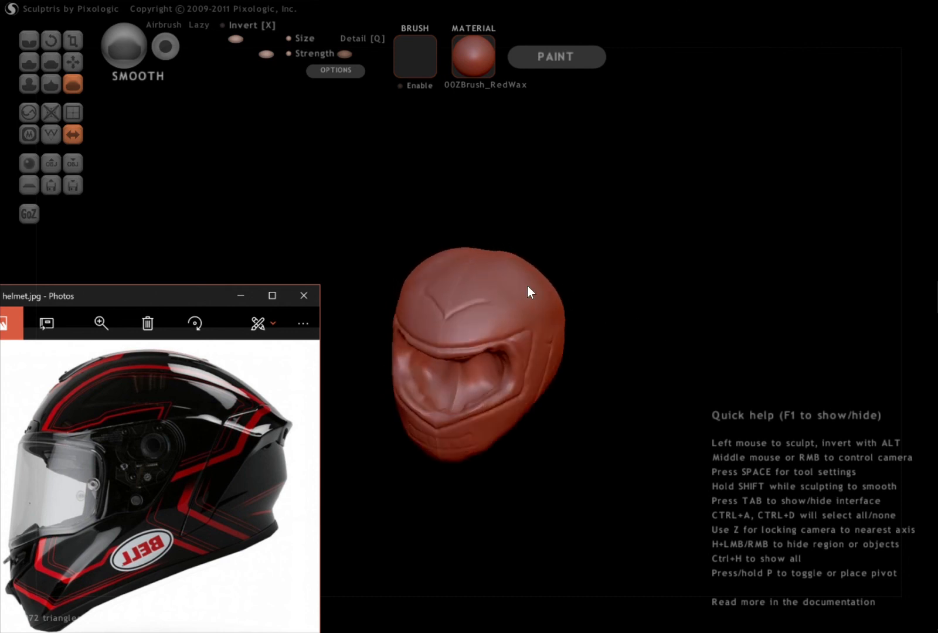
# Pull a mirrored pair of points outward from the sides of the forehead with a smaller Grab brush.
pyautogui.click(74, 62)
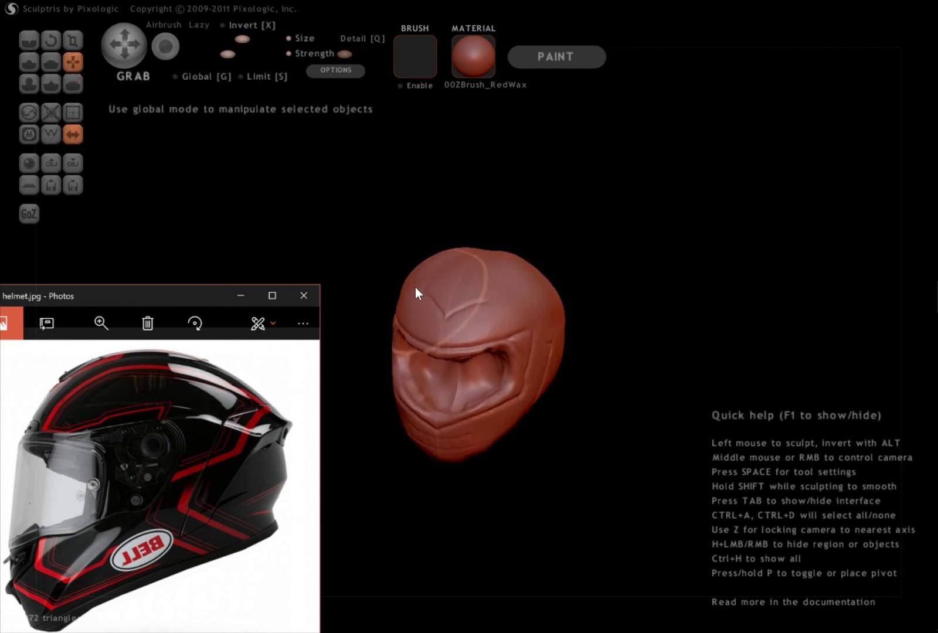
pyautogui.scroll(2, 413, 279)
pyautogui.scroll(2, 410, 279)
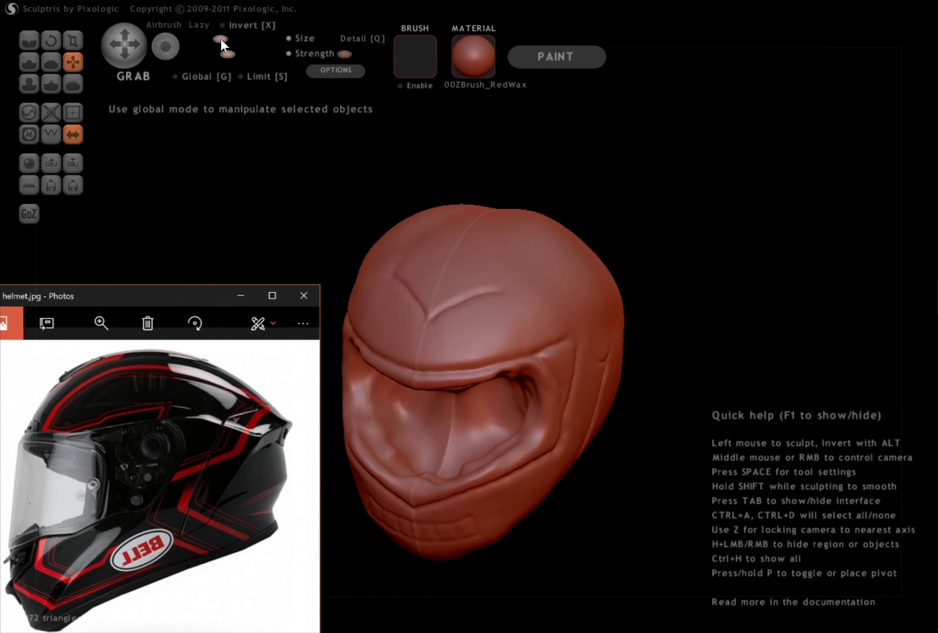
pyautogui.scroll(-4, 385, 283)
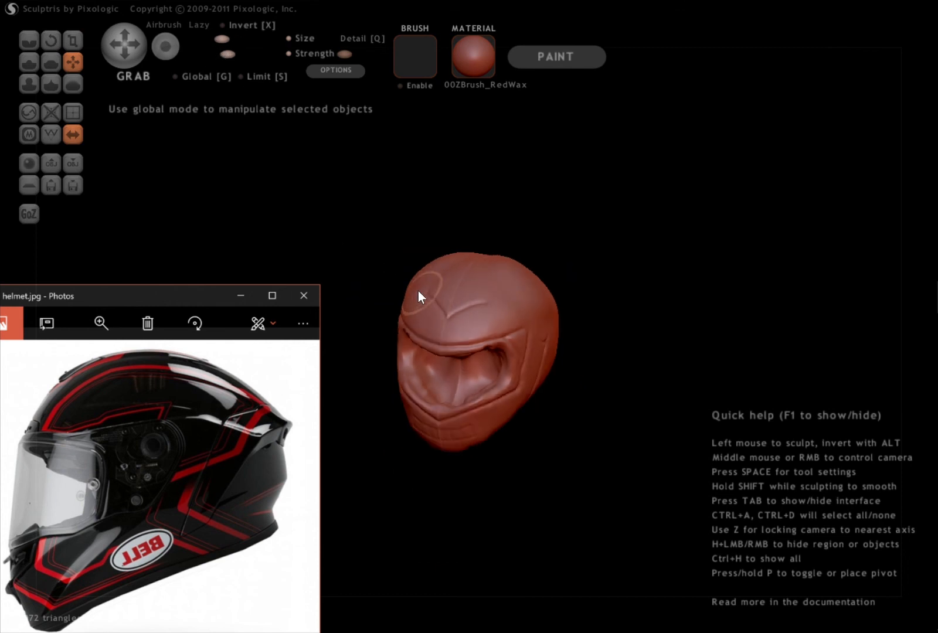
pyautogui.moveTo(415, 292); pyautogui.dragTo(386, 282)
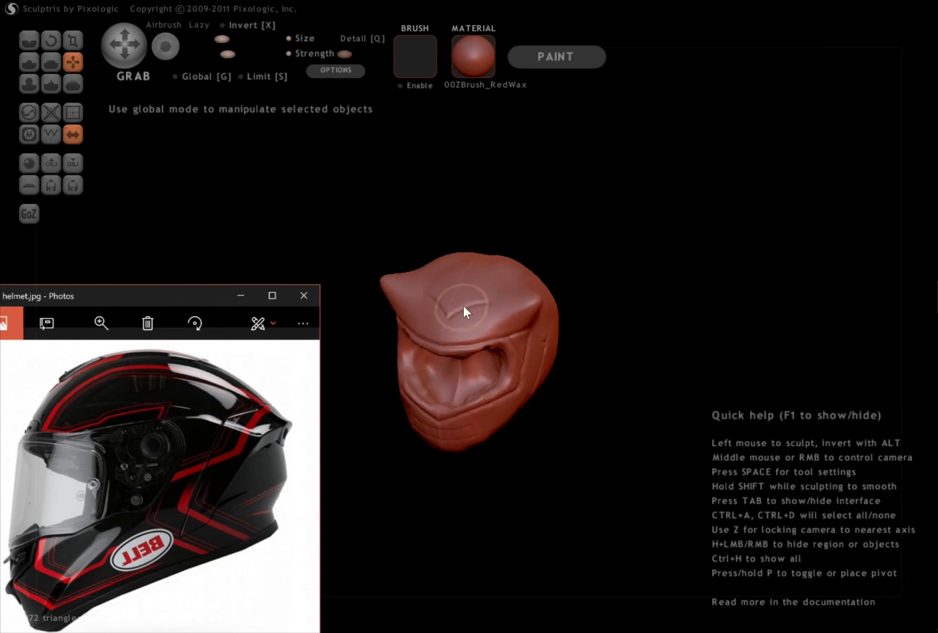
# Stretch the two forehead points upward into tall horns with the Grab brush.
pyautogui.moveTo(463, 307); pyautogui.dragTo(653, 297, button='middle')
pyautogui.moveTo(530, 301); pyautogui.dragTo(599, 297, button='middle')
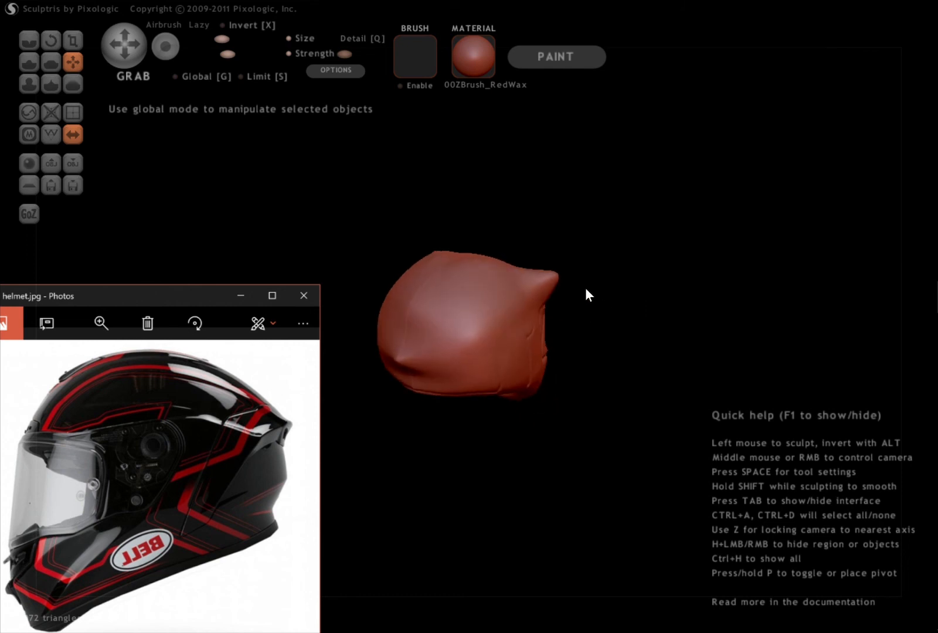
pyautogui.moveTo(540, 287)
pyautogui.mouseDown()
pyautogui.moveTo(565, 267)
pyautogui.moveTo(572, 212)
pyautogui.mouseUp()
pyautogui.moveTo(589, 245)
pyautogui.mouseDown(button='middle')
pyautogui.moveTo(406, 285)
pyautogui.moveTo(355, 275)
pyautogui.mouseUp(button='middle')
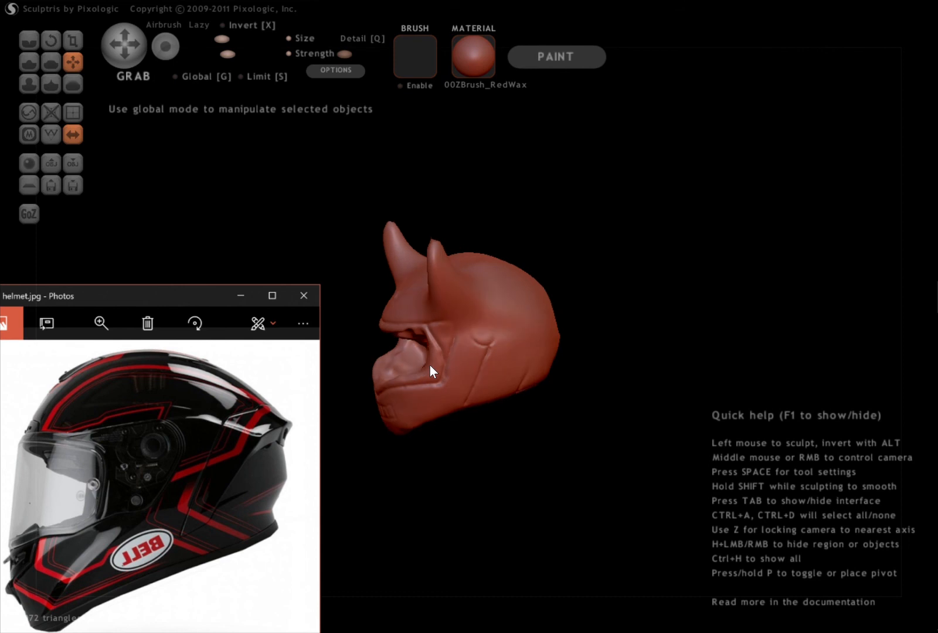